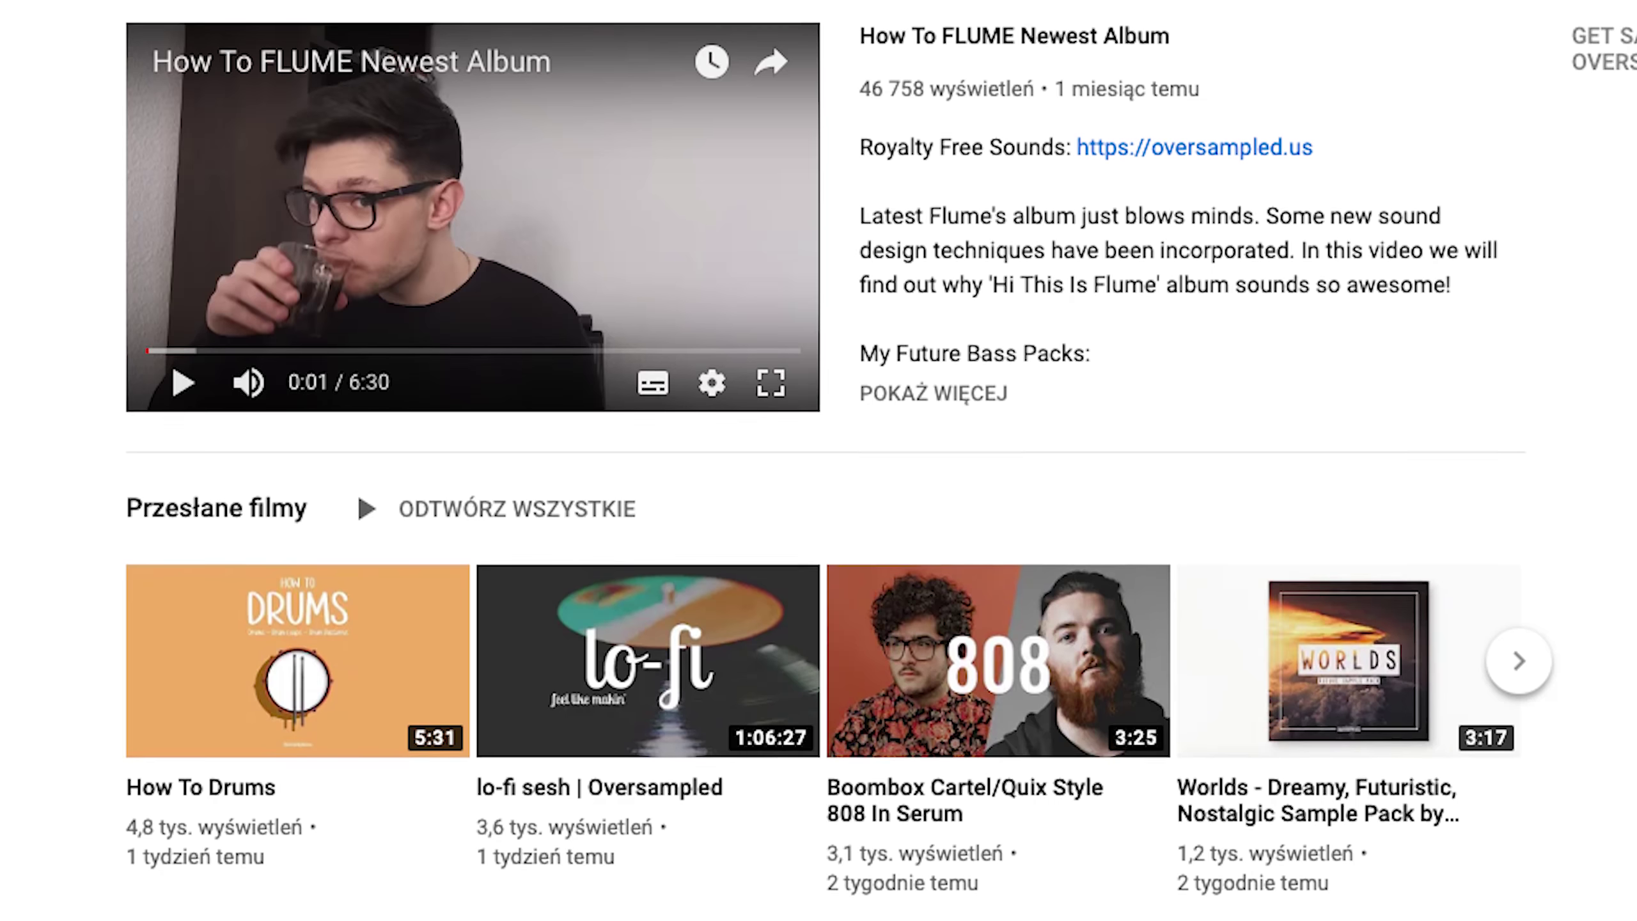
# - Browse the music channel's uploaded videos, Future Bass From Scratch S01 series and Premium Packs
pyautogui.scroll(-3, 818, 461)
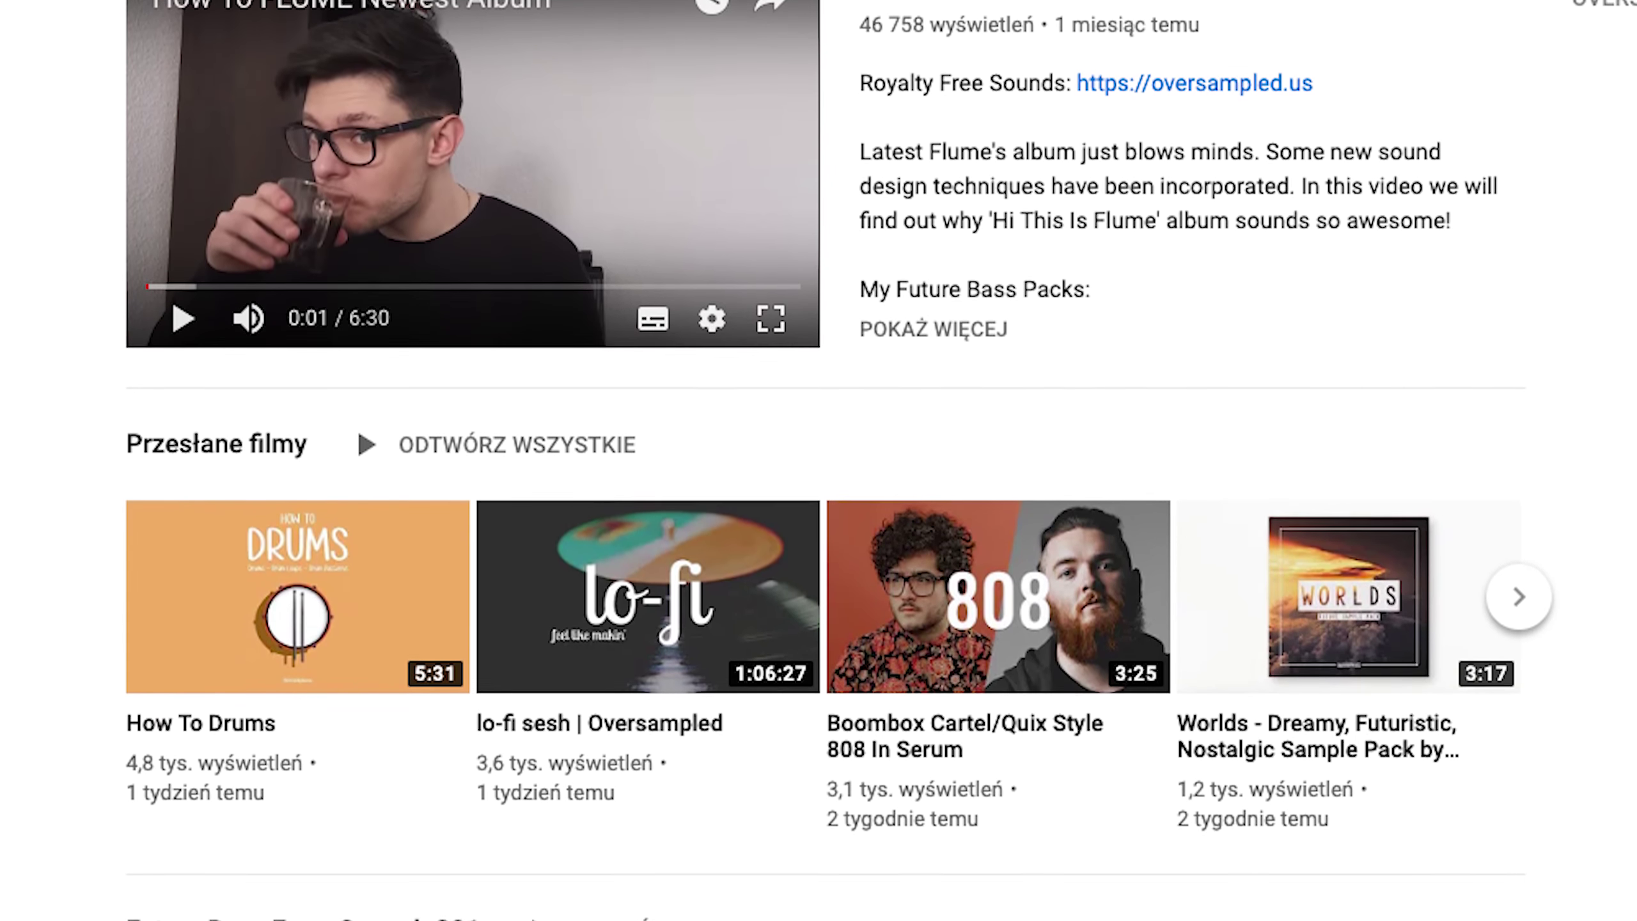
pyautogui.scroll(-4, 819, 461)
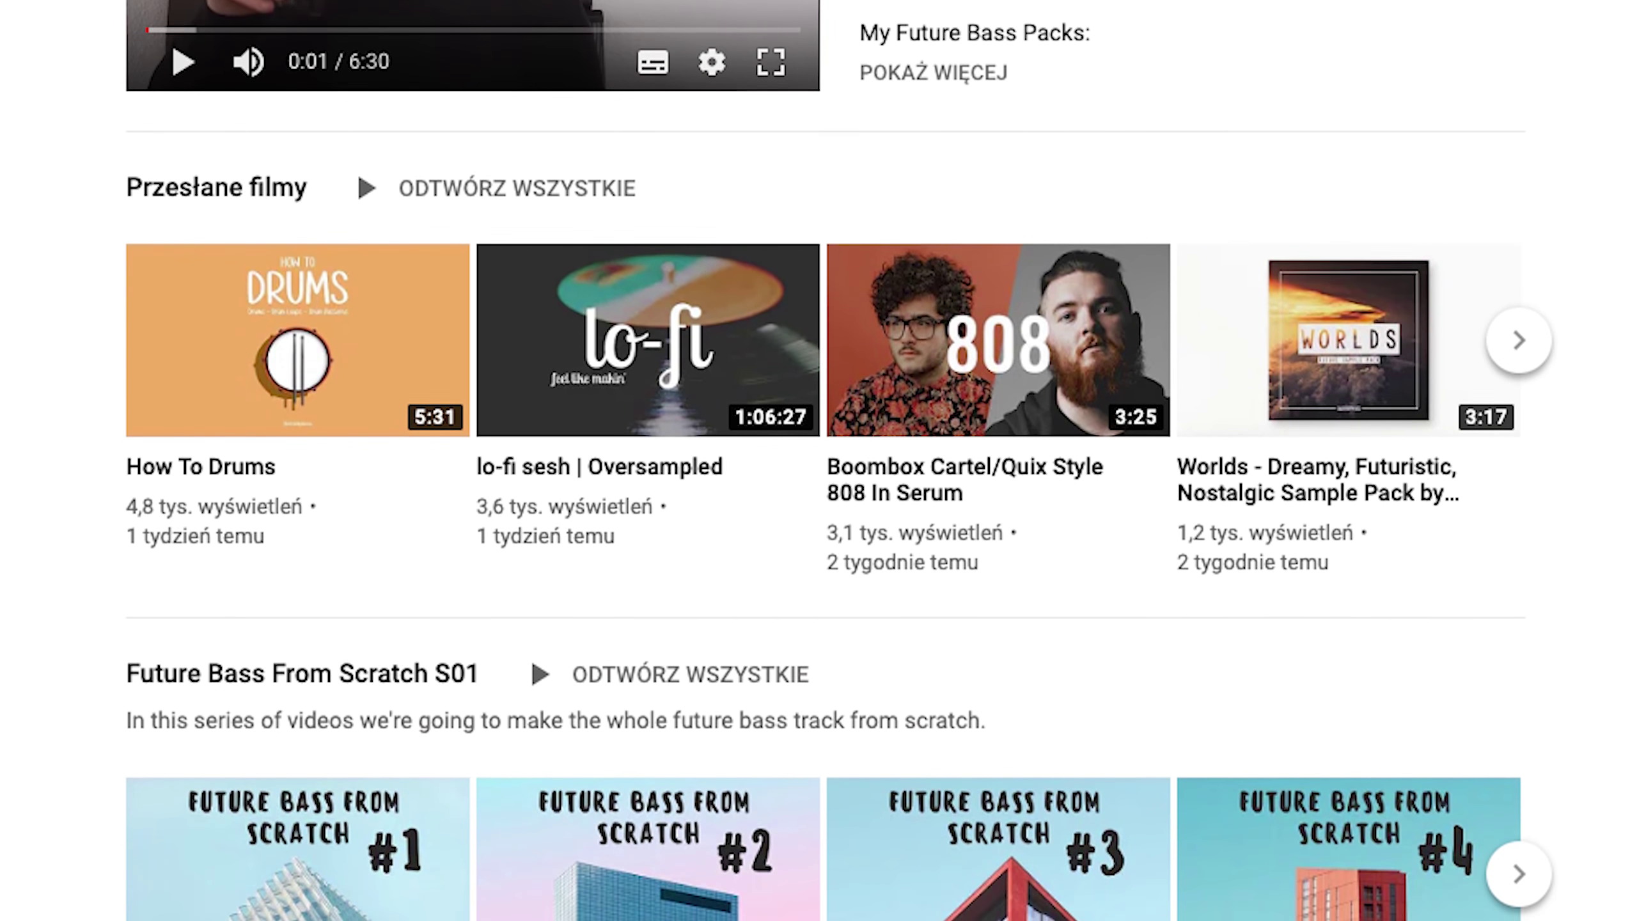
pyautogui.scroll(-4, 819, 461)
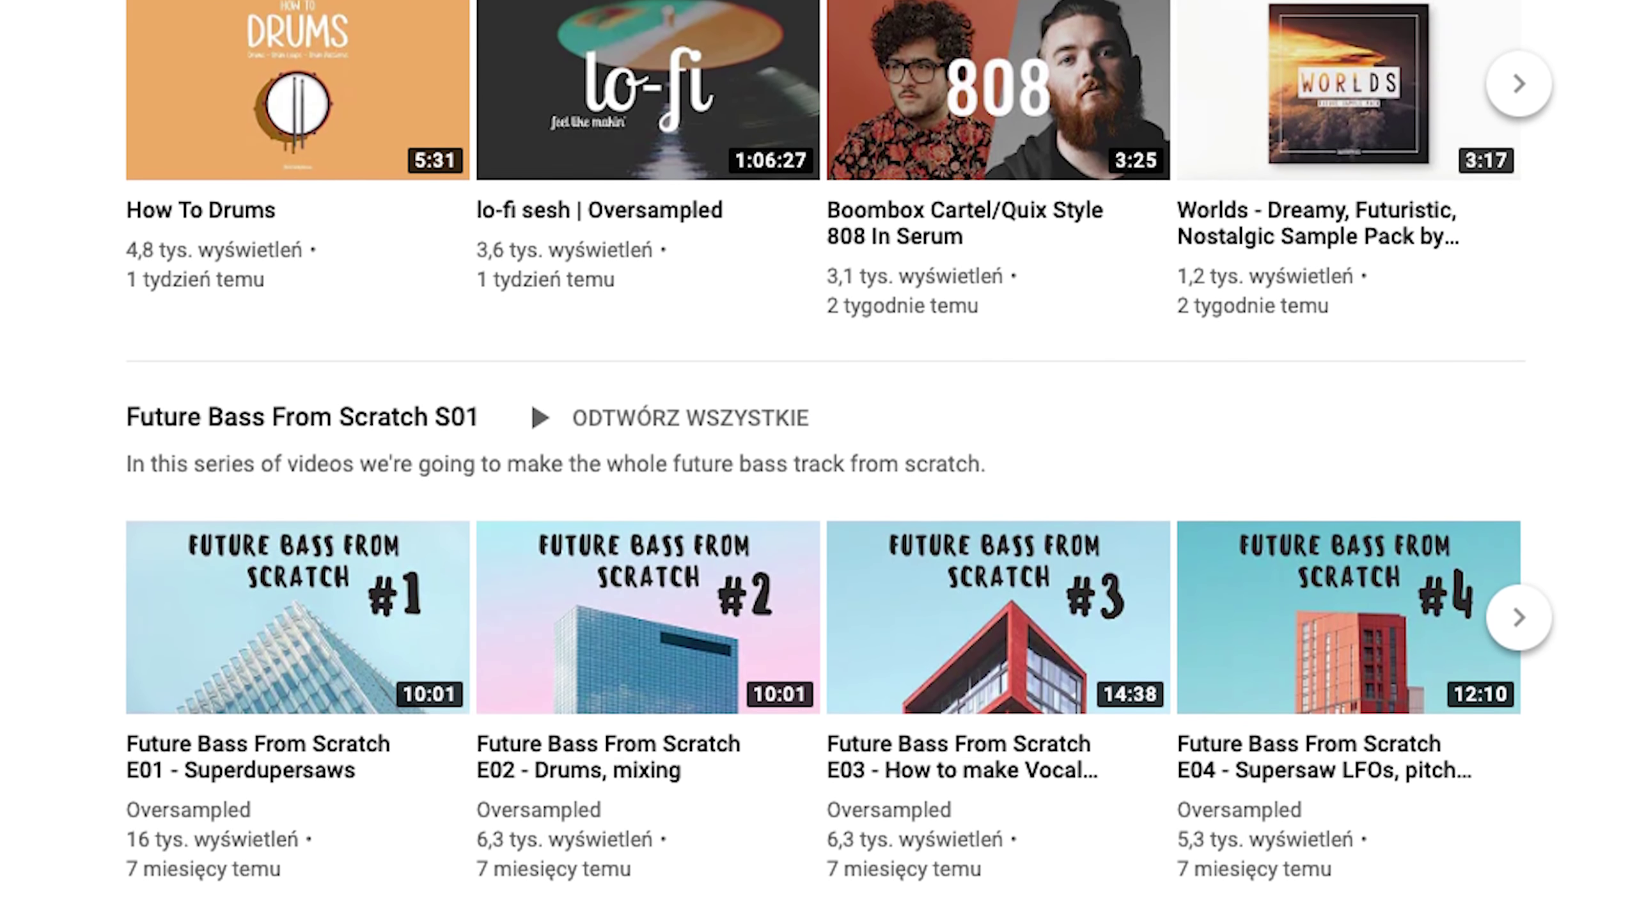
pyautogui.scroll(-4, 819, 460)
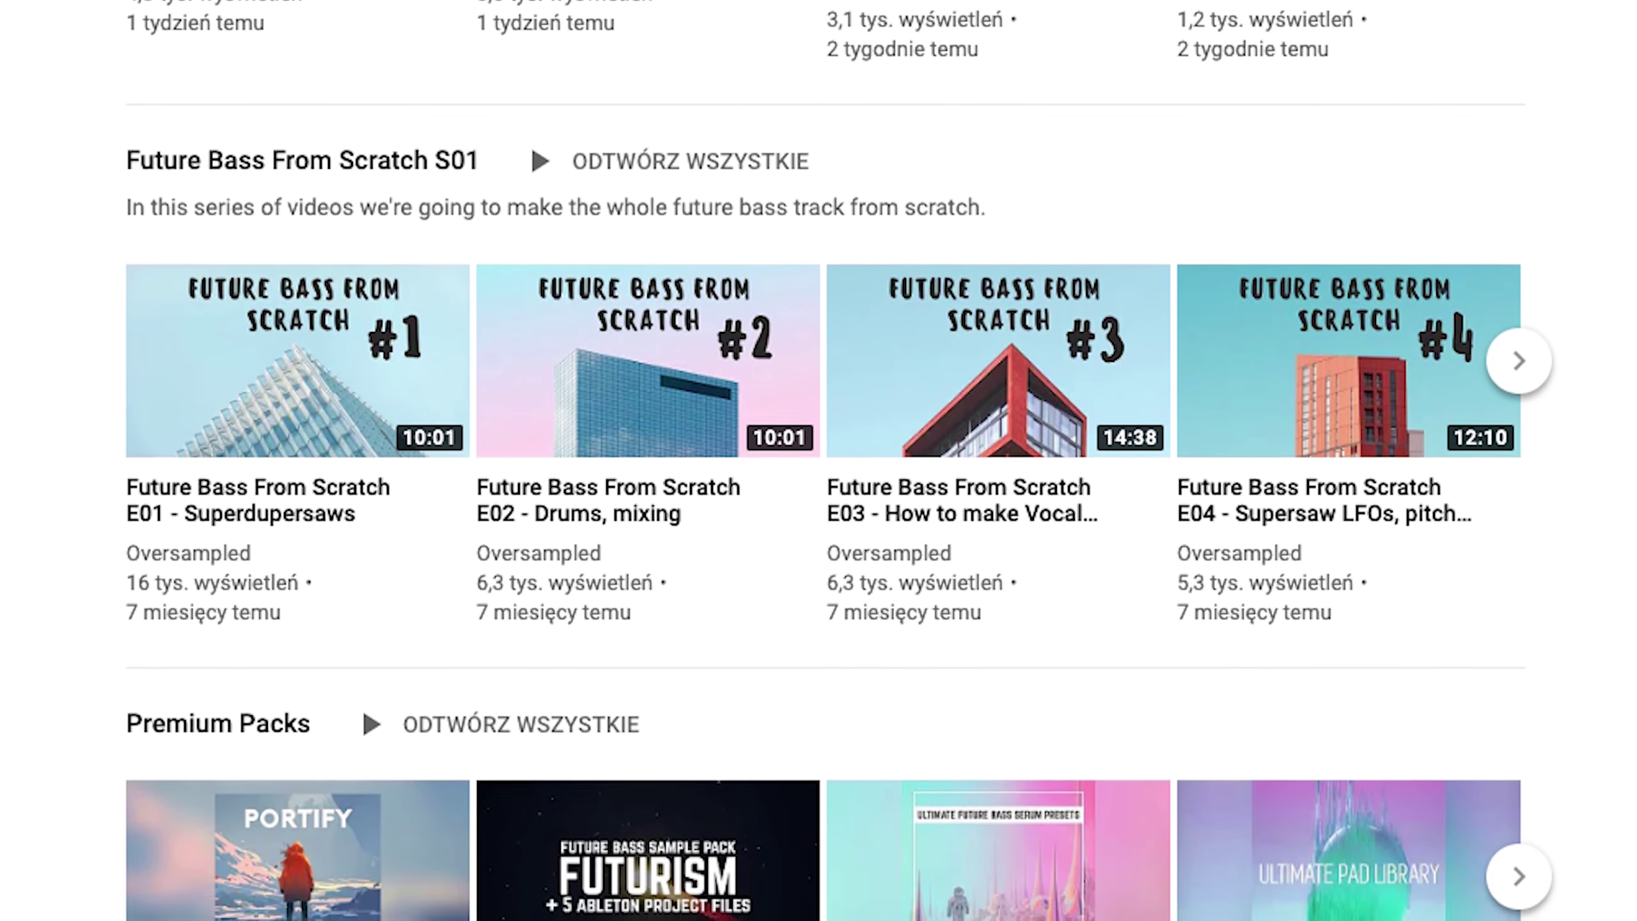
pyautogui.scroll(-4, 818, 461)
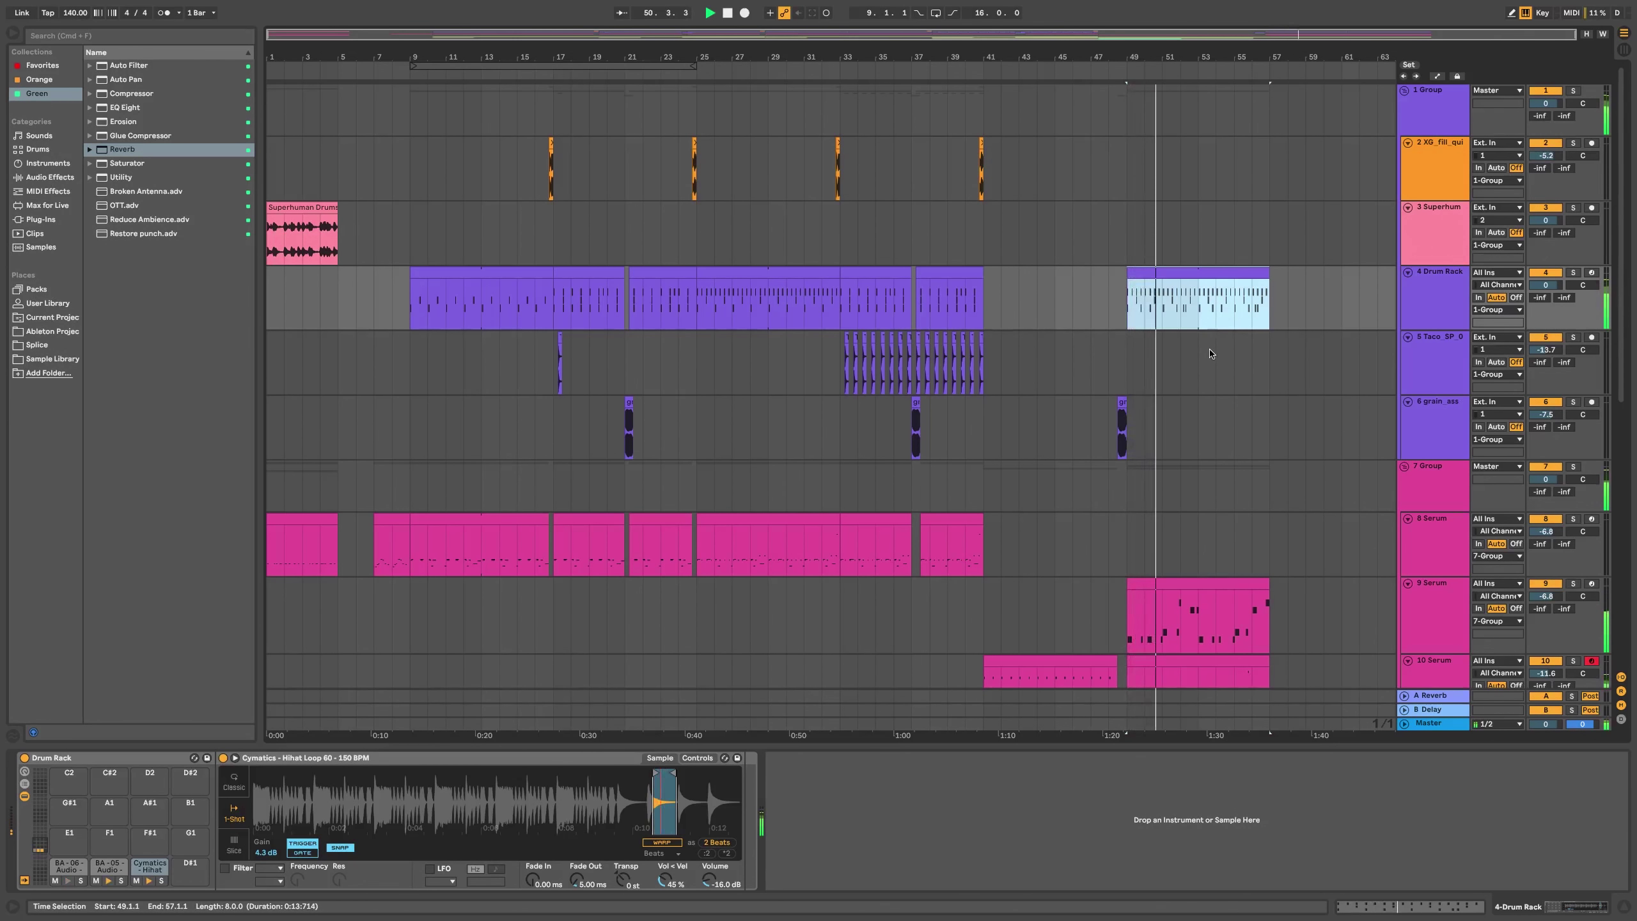
# - Select the empty section starting at bar 41 from the Vocal Build track up to the group track above
pyautogui.scroll(-3, 1215, 322)
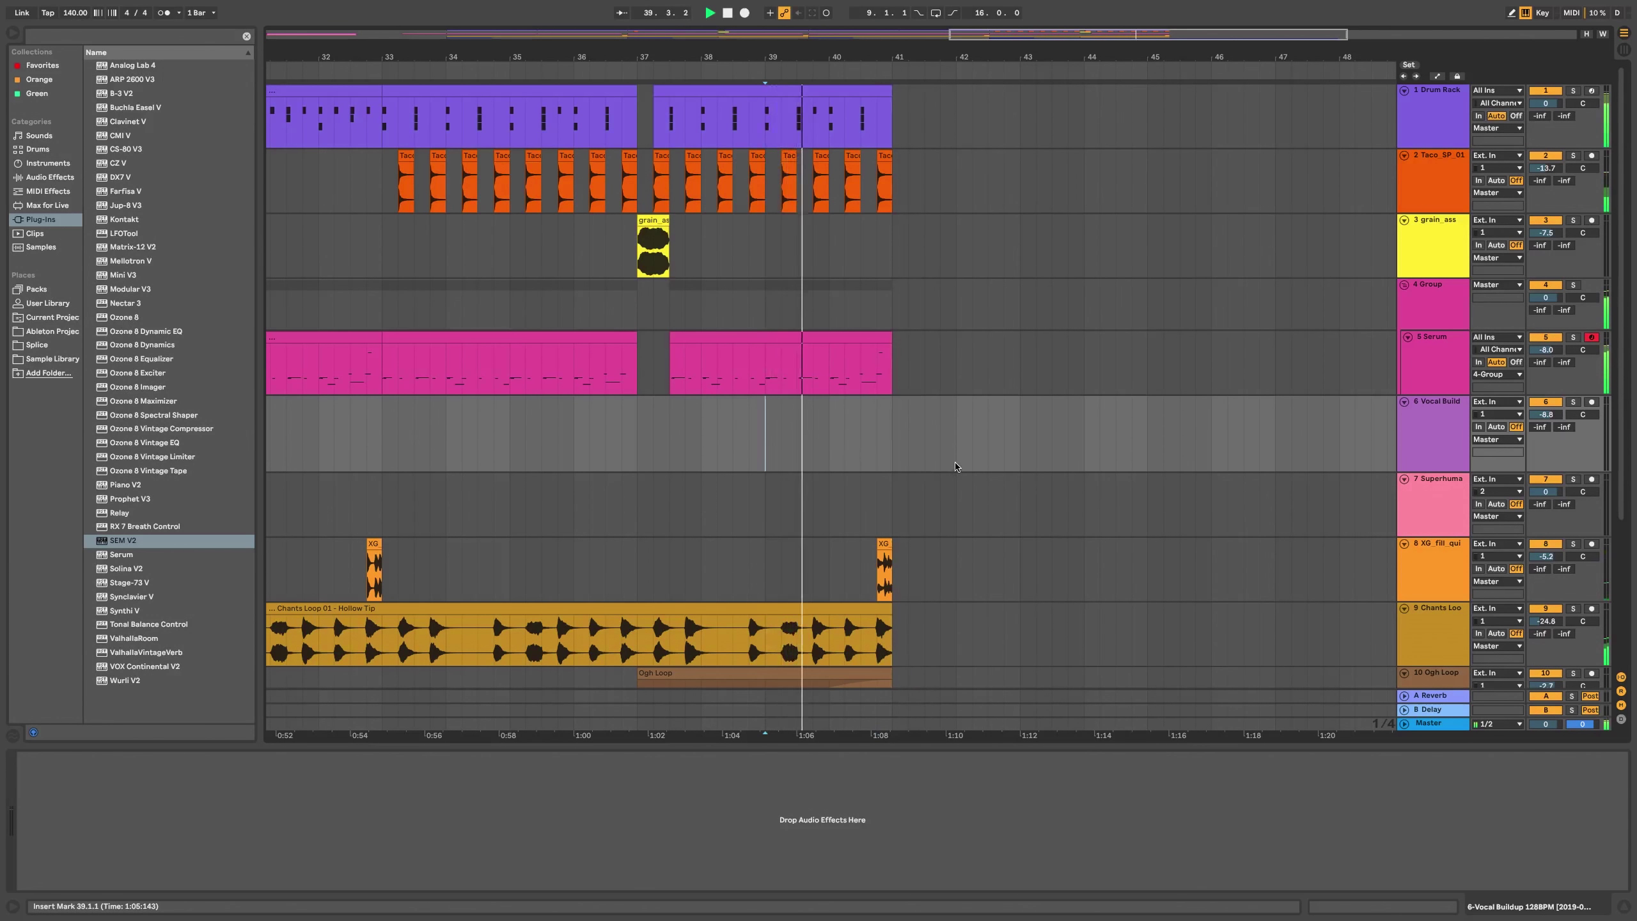
pyautogui.hscroll(5, 902, 463)
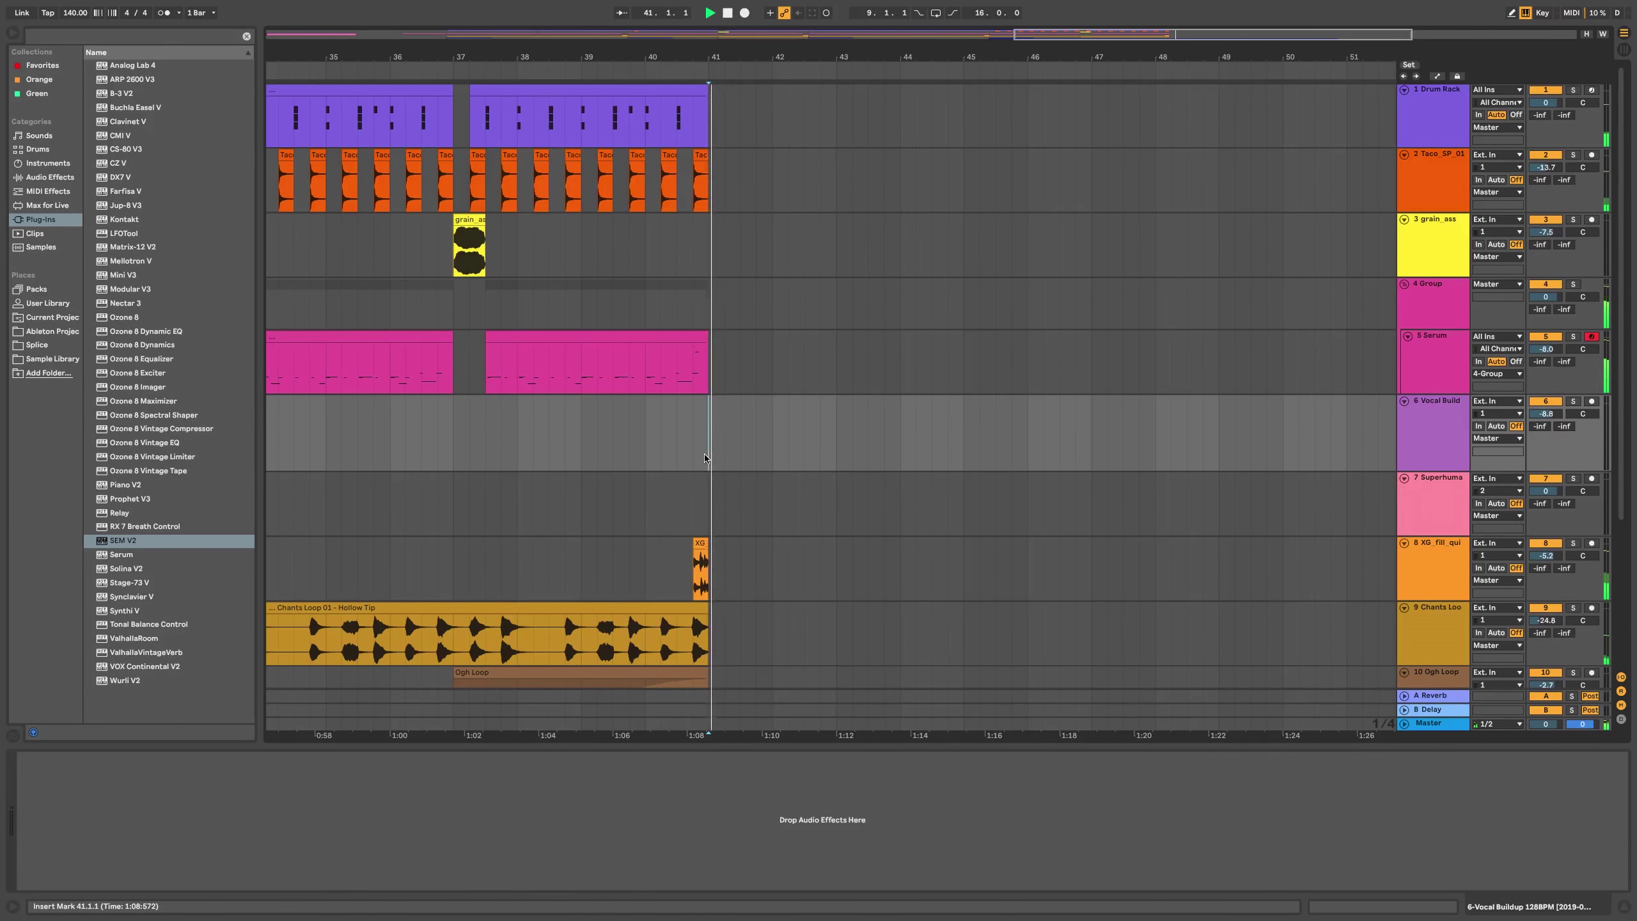
pyautogui.moveTo(704, 458); pyautogui.dragTo(881, 303)
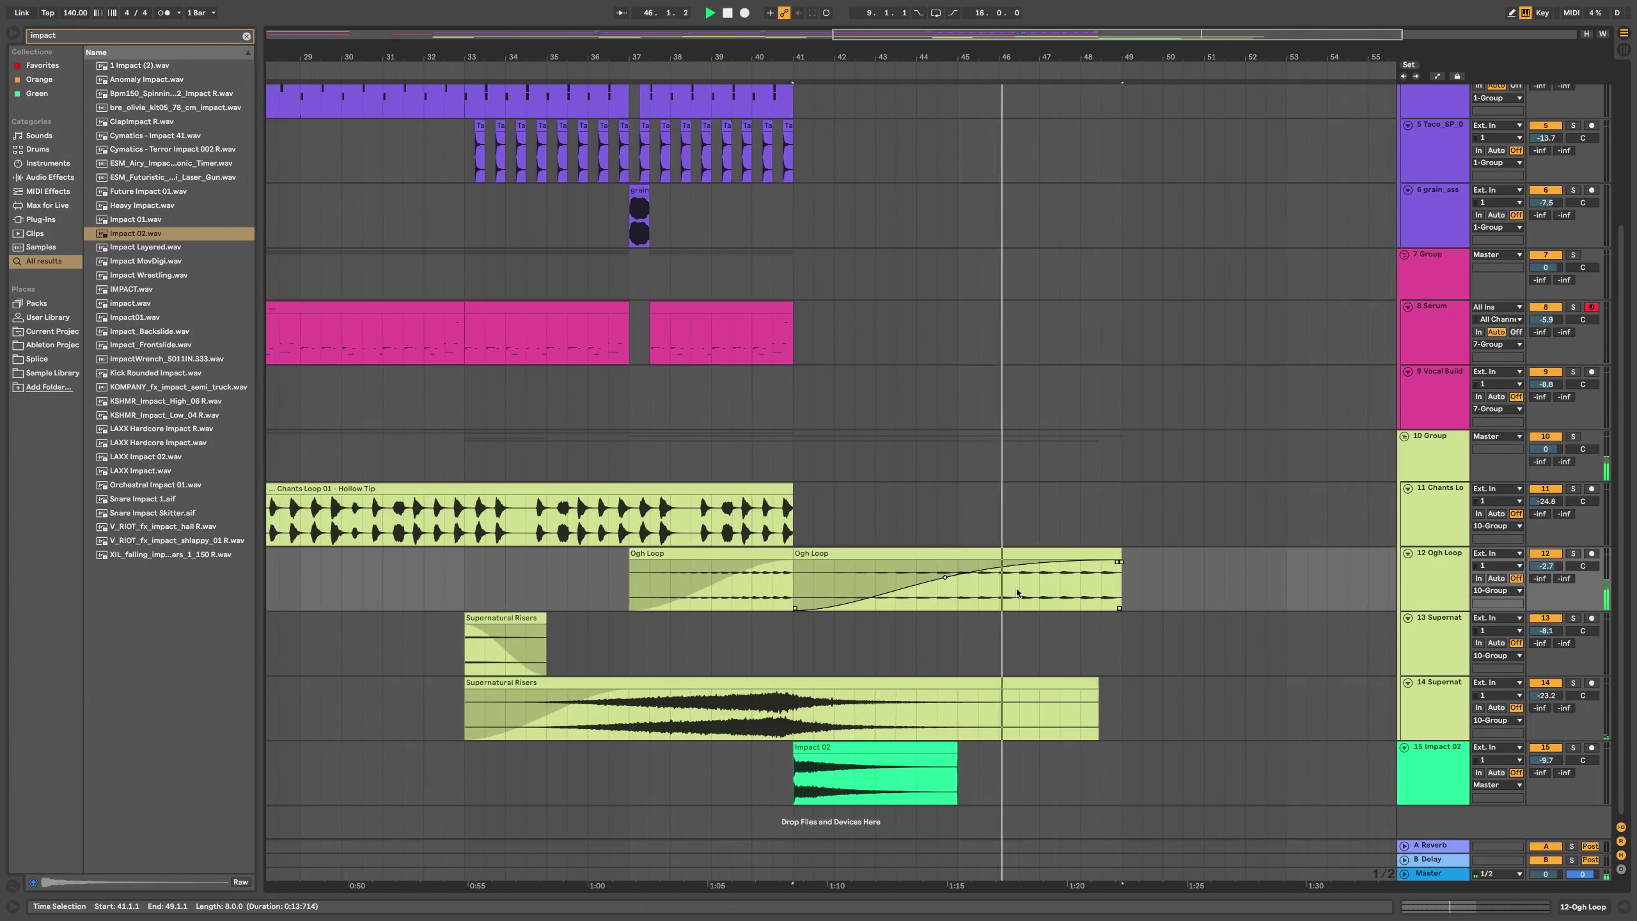
# - Move the kick note at the start of bar 2 to beat 2.2 in the verse drum clip and play it back
pyautogui.keyDown('ctrl'); pyautogui.scroll(-2, 1021, 591); pyautogui.keyUp('ctrl')
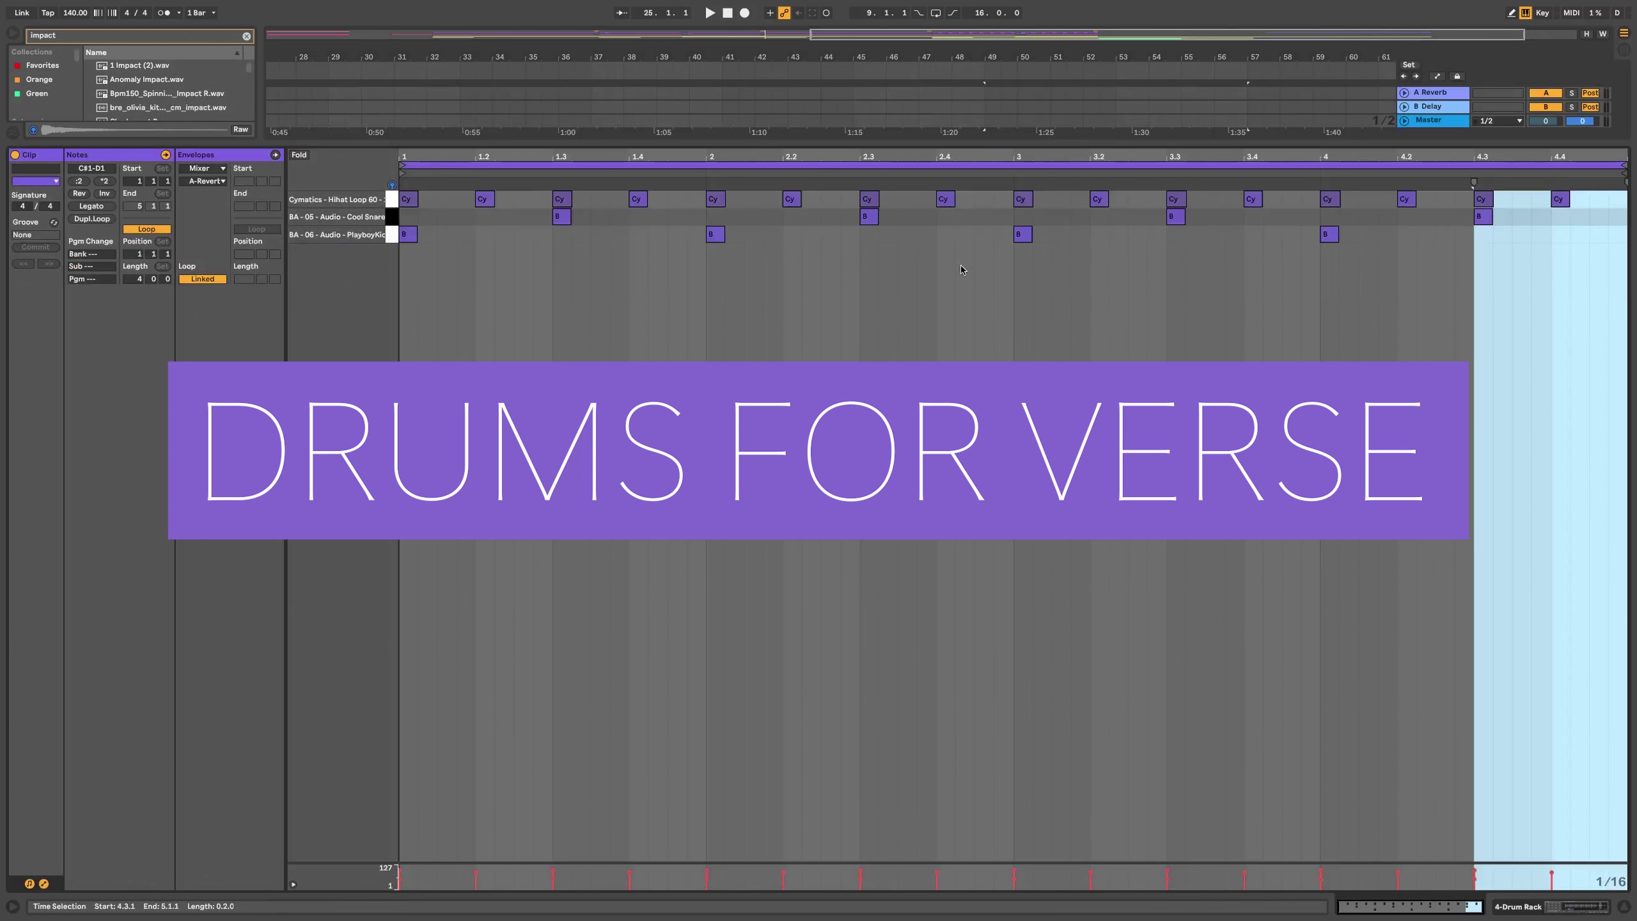
pyautogui.click(561, 216)
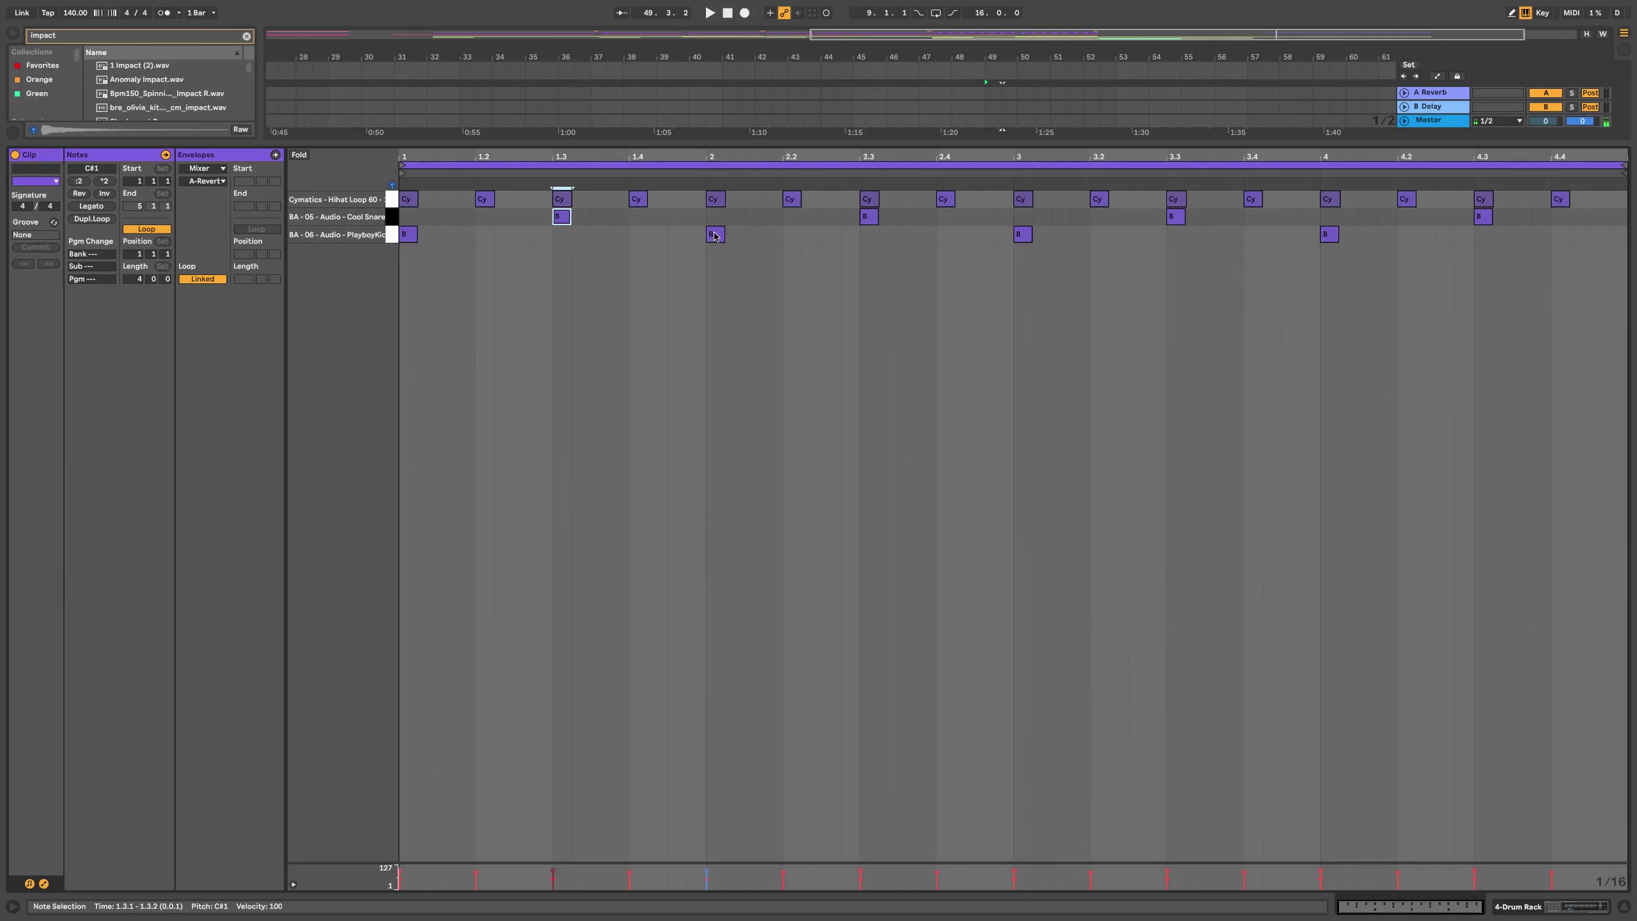
pyautogui.moveTo(714, 236); pyautogui.dragTo(792, 236)
pyautogui.press('space')
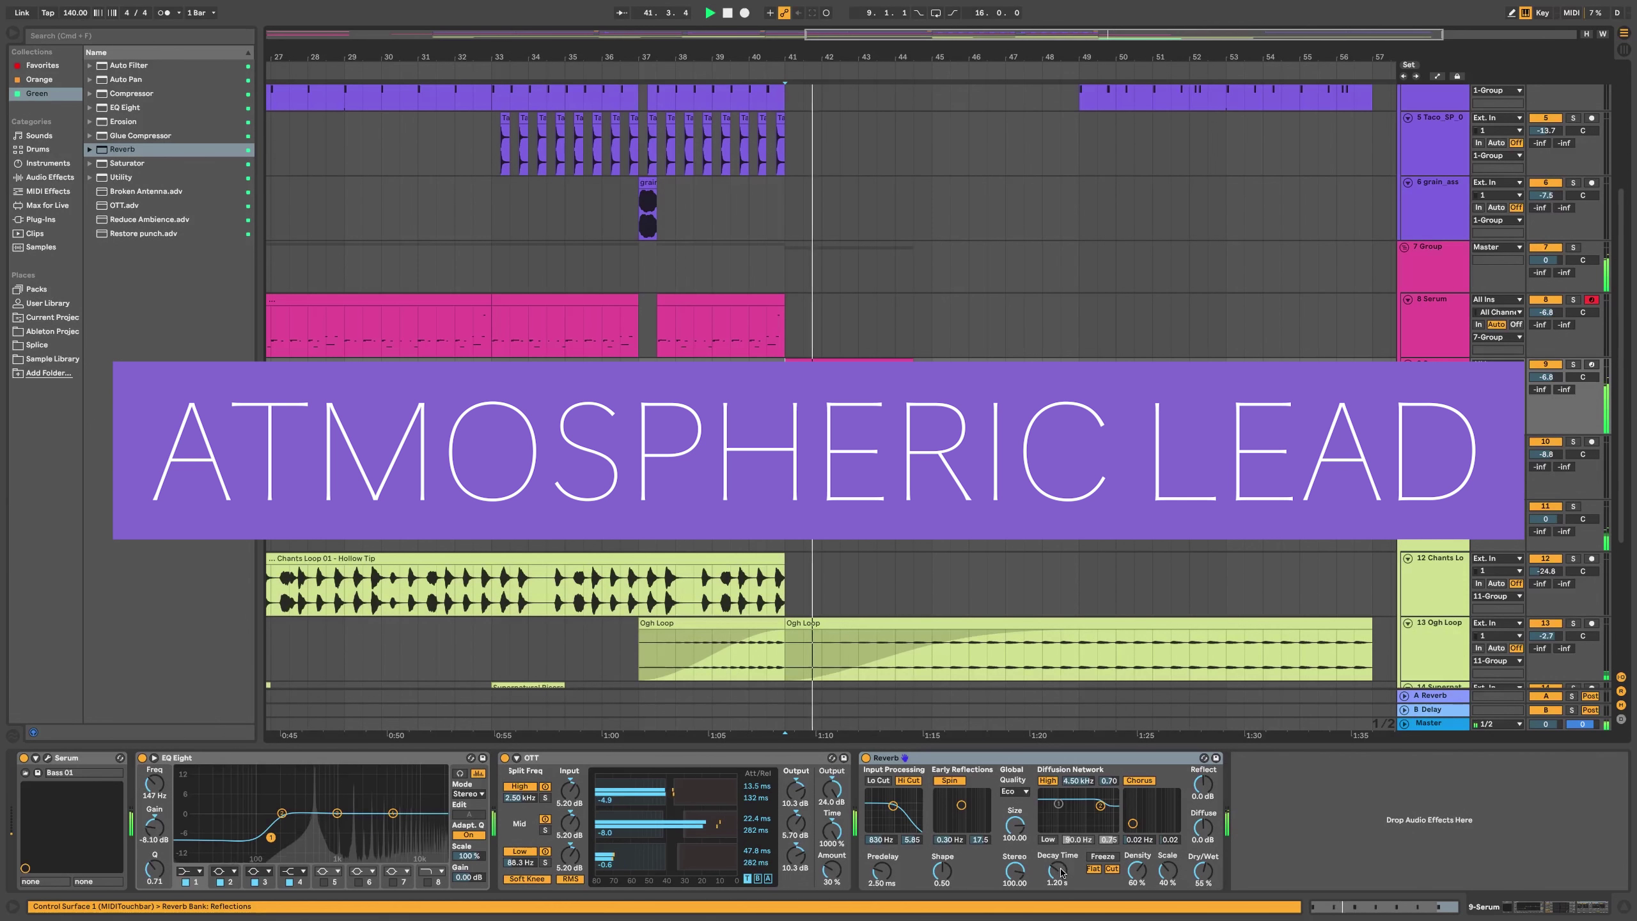
# - Set the lead's Reverb decay time to 5.63 s and extend its Serum clip from bar 41 to bar 49
pyautogui.moveTo(1062, 887); pyautogui.dragTo(1062, 870)
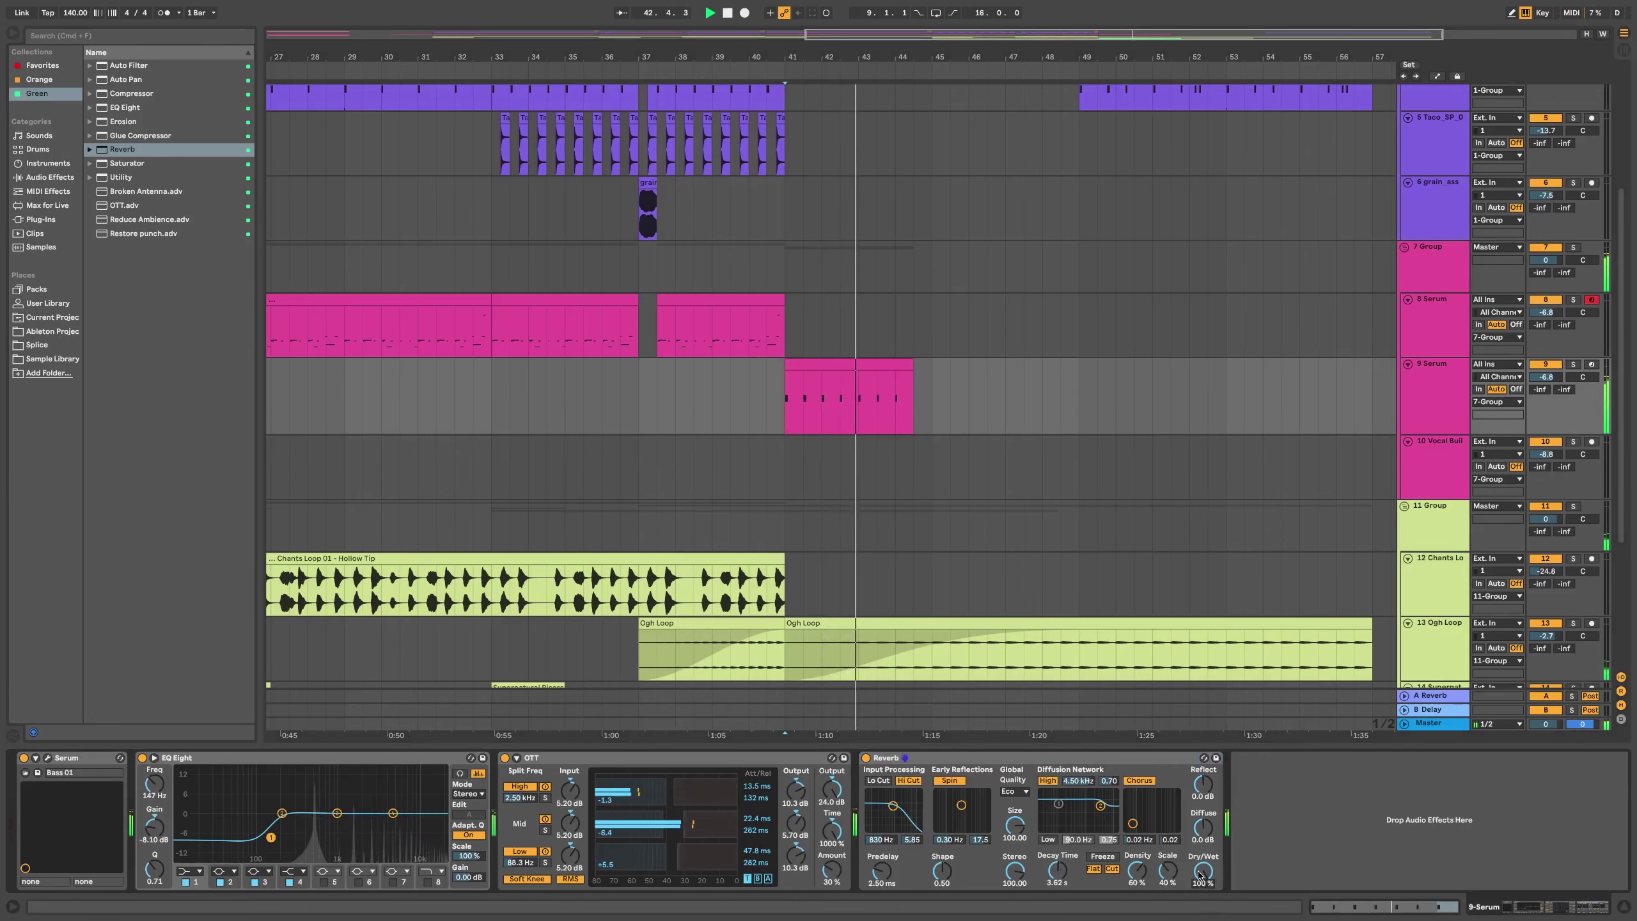
pyautogui.click(766, 433)
pyautogui.moveTo(912, 397); pyautogui.dragTo(1079, 396)
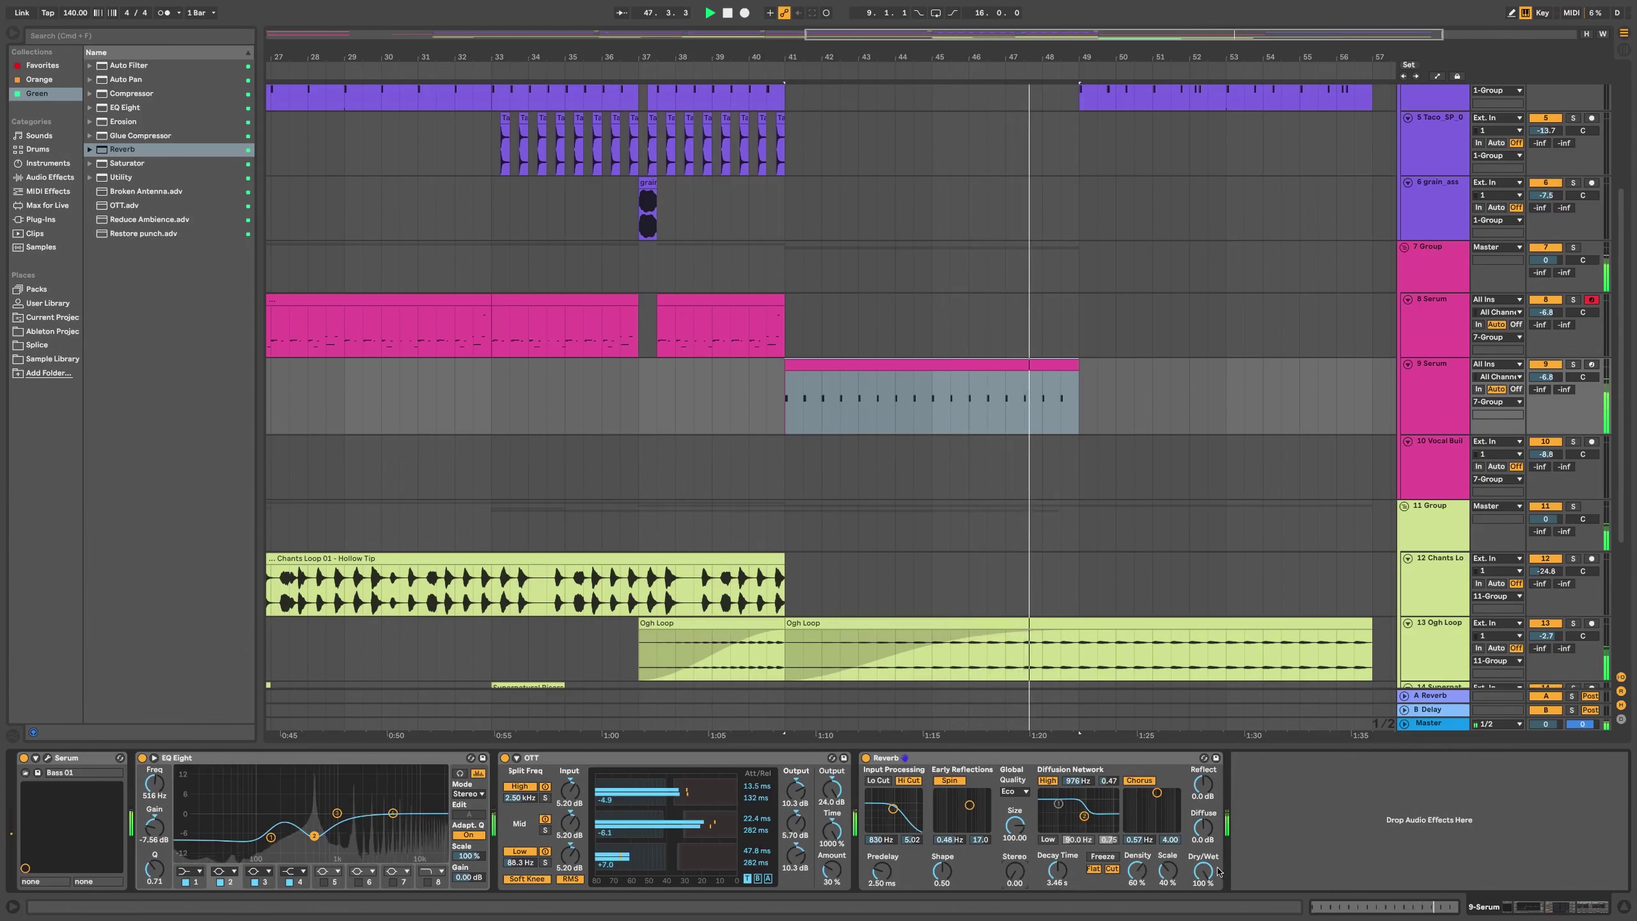
pyautogui.click(770, 407)
pyautogui.hscroll(2, 770, 407)
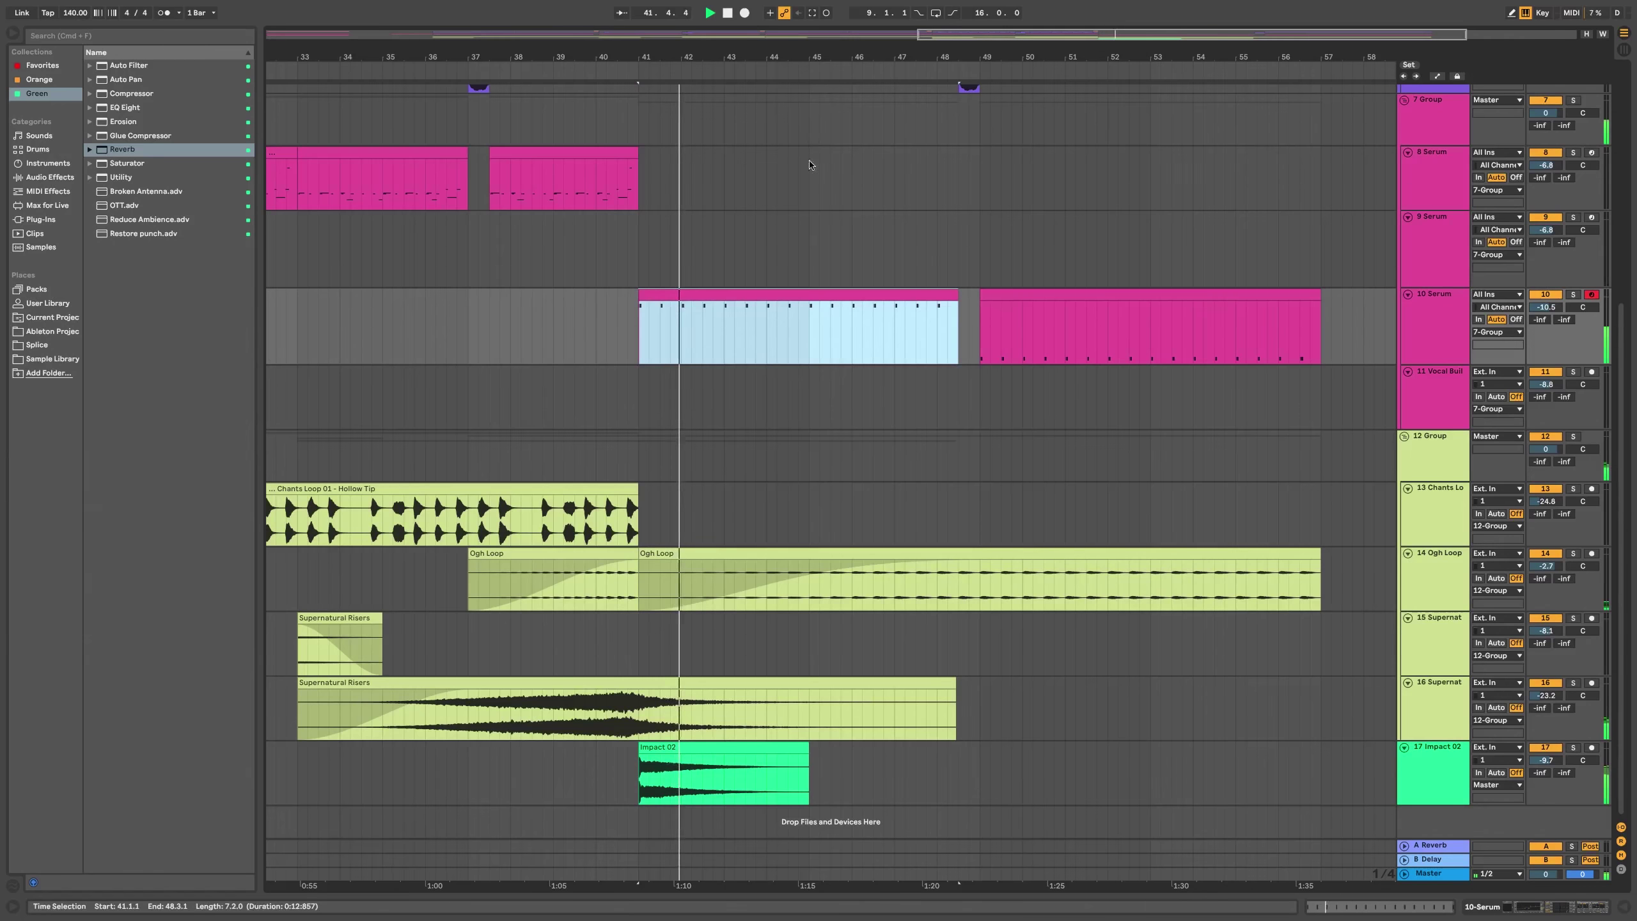
# - Play the verse from bar 49 and review the Serum bass notes and the drum and group tracks
pyautogui.scroll(3, 878, 381)
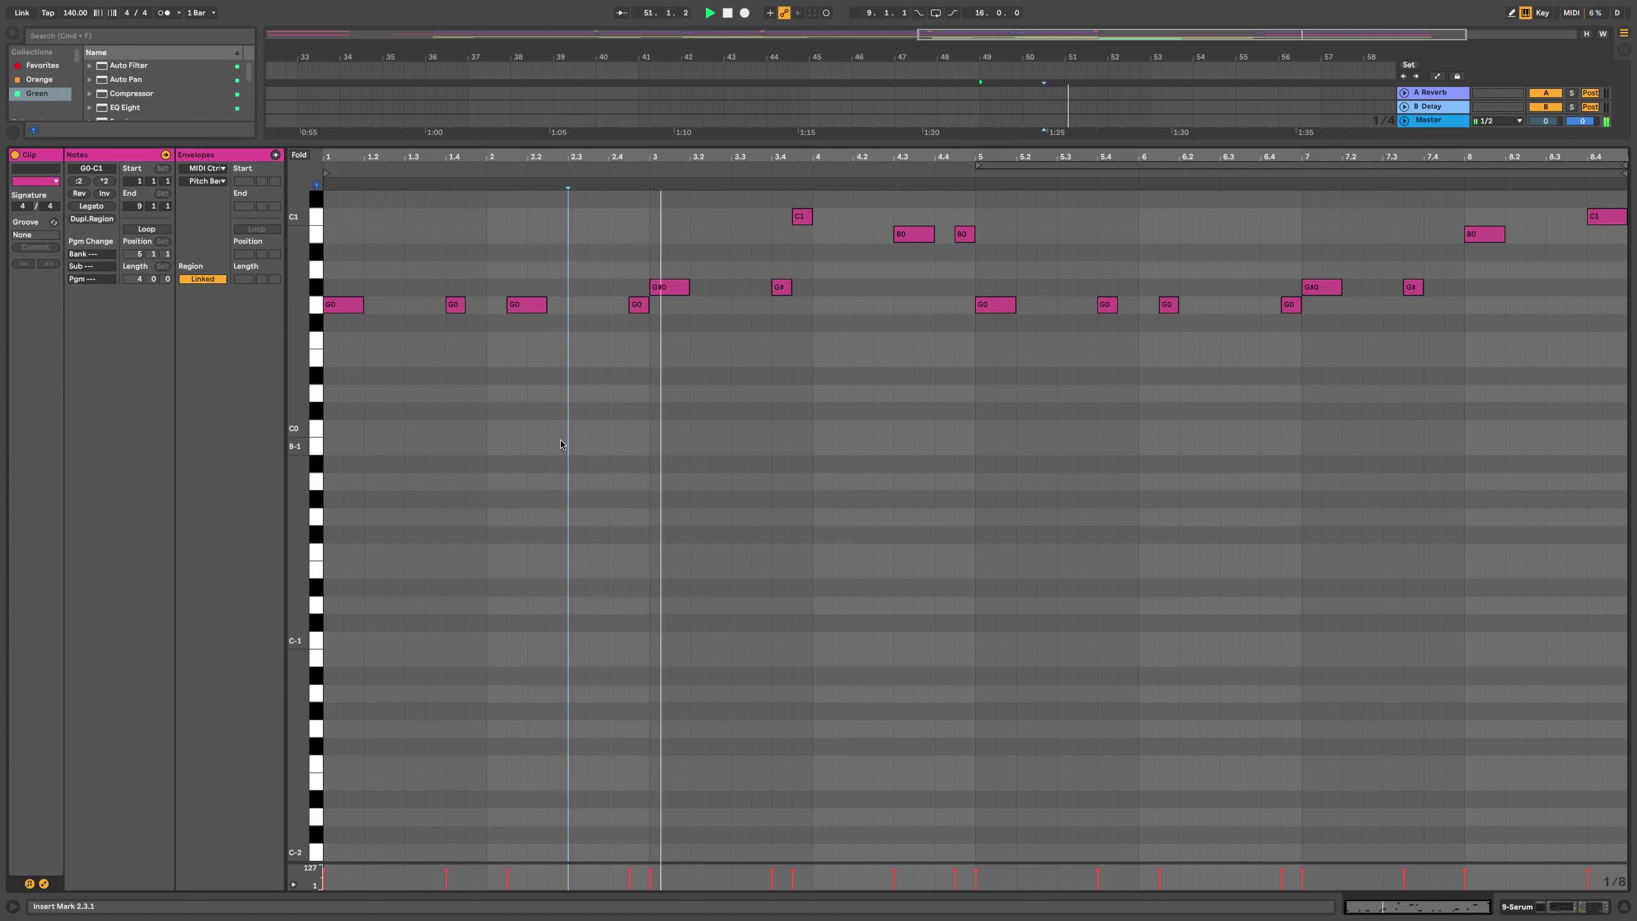
pyautogui.scroll(2, 801, 369)
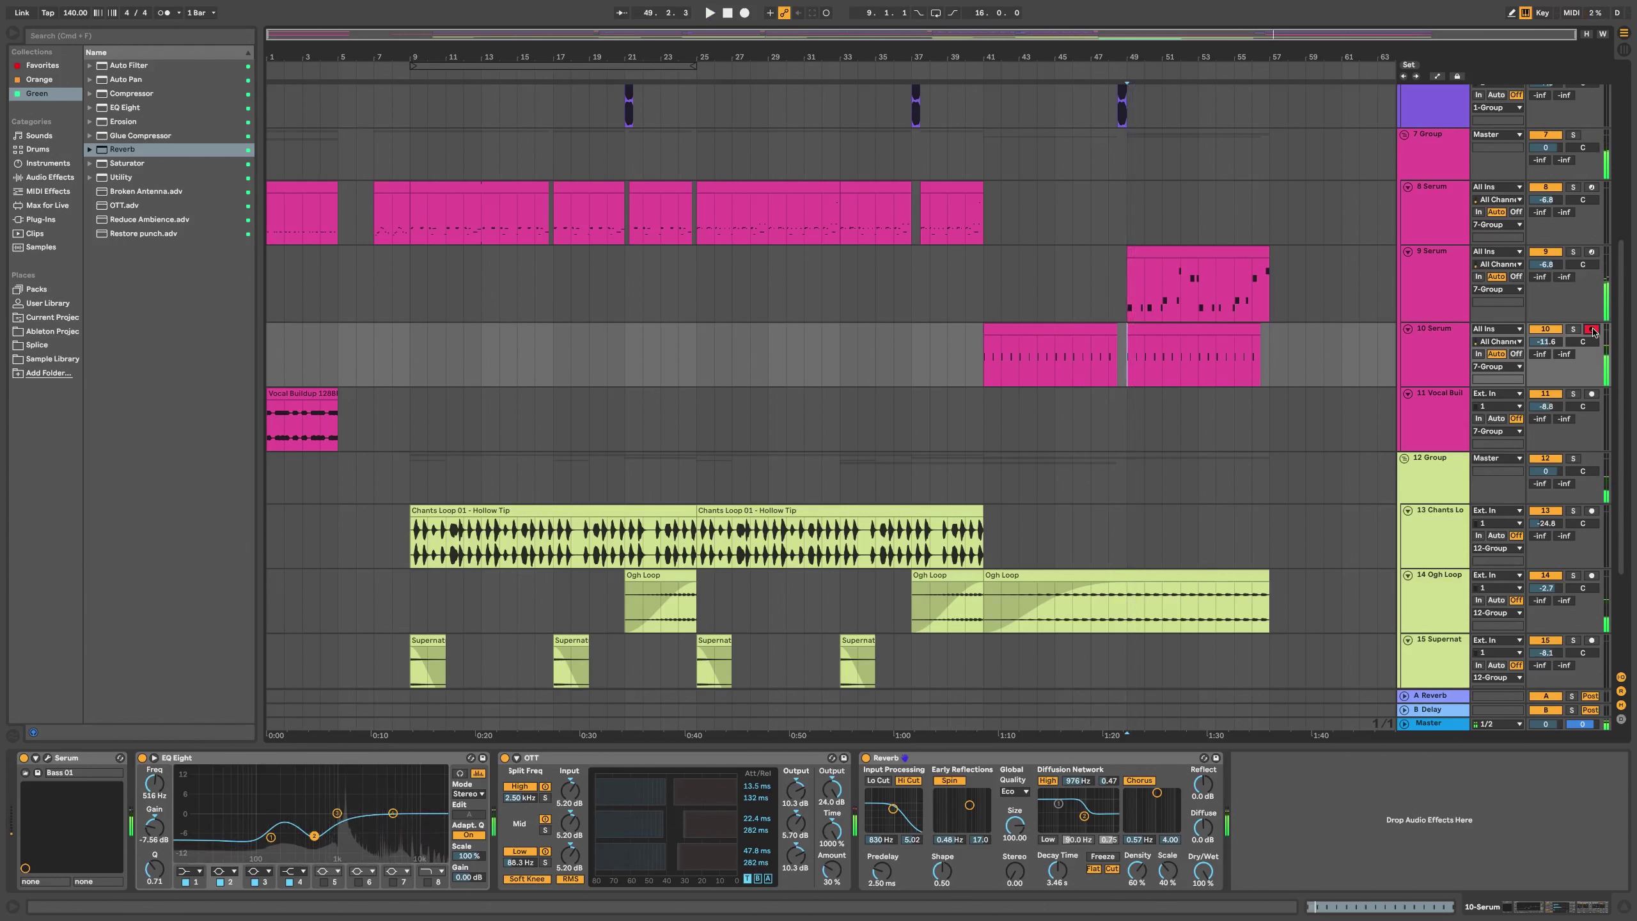
pyautogui.press('space')
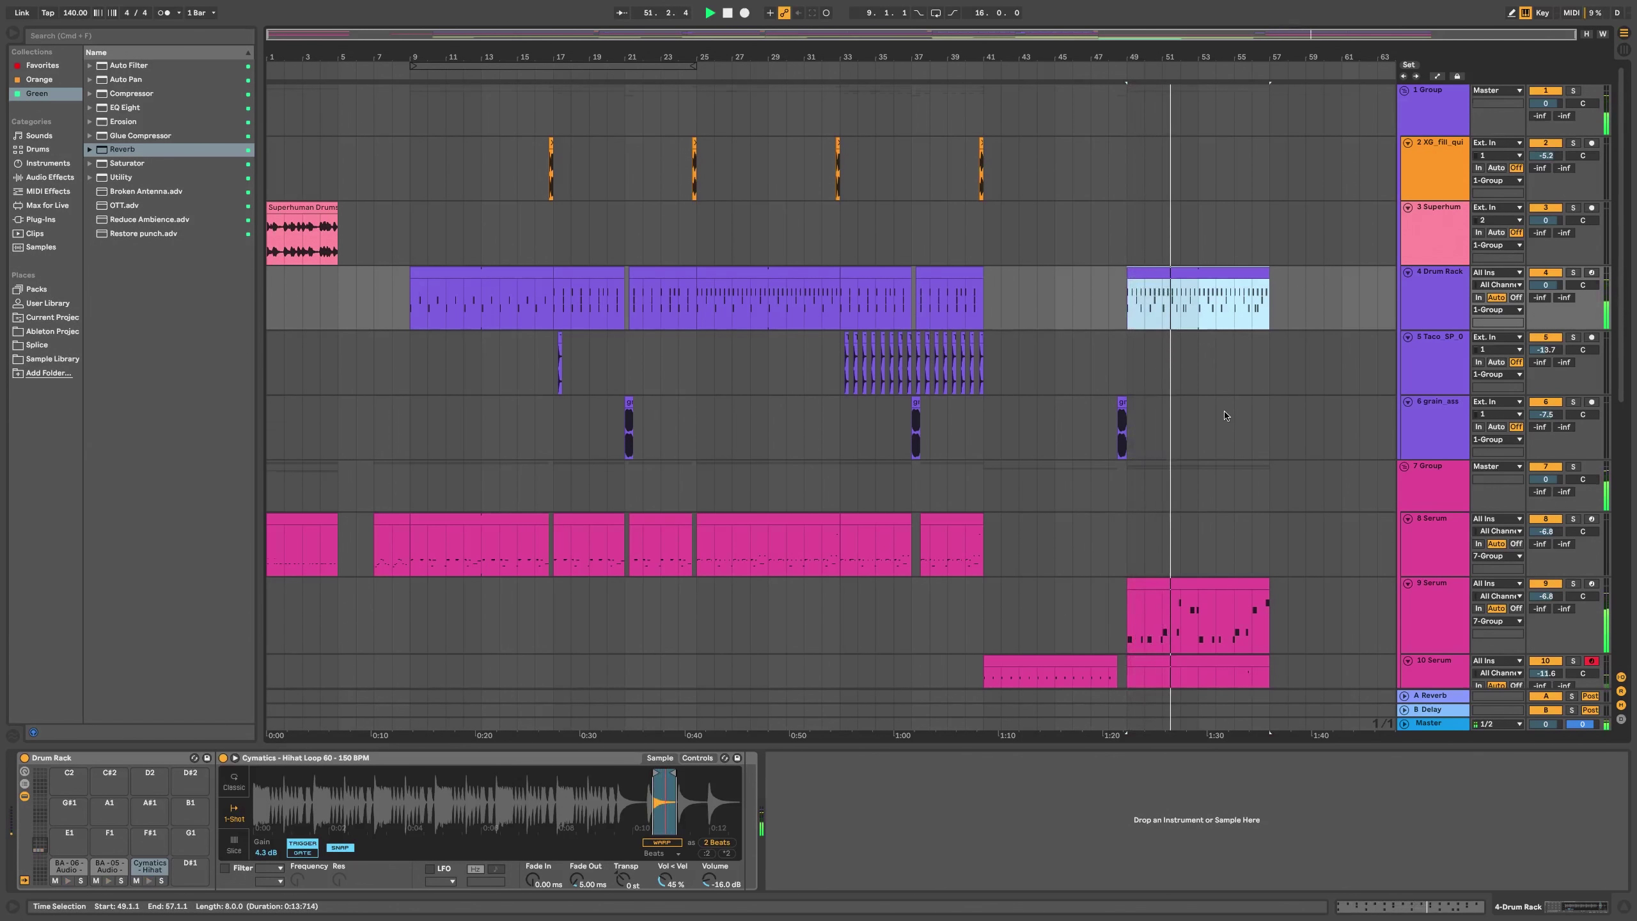
pyautogui.scroll(-5, 1225, 416)
pyautogui.click(1411, 524)
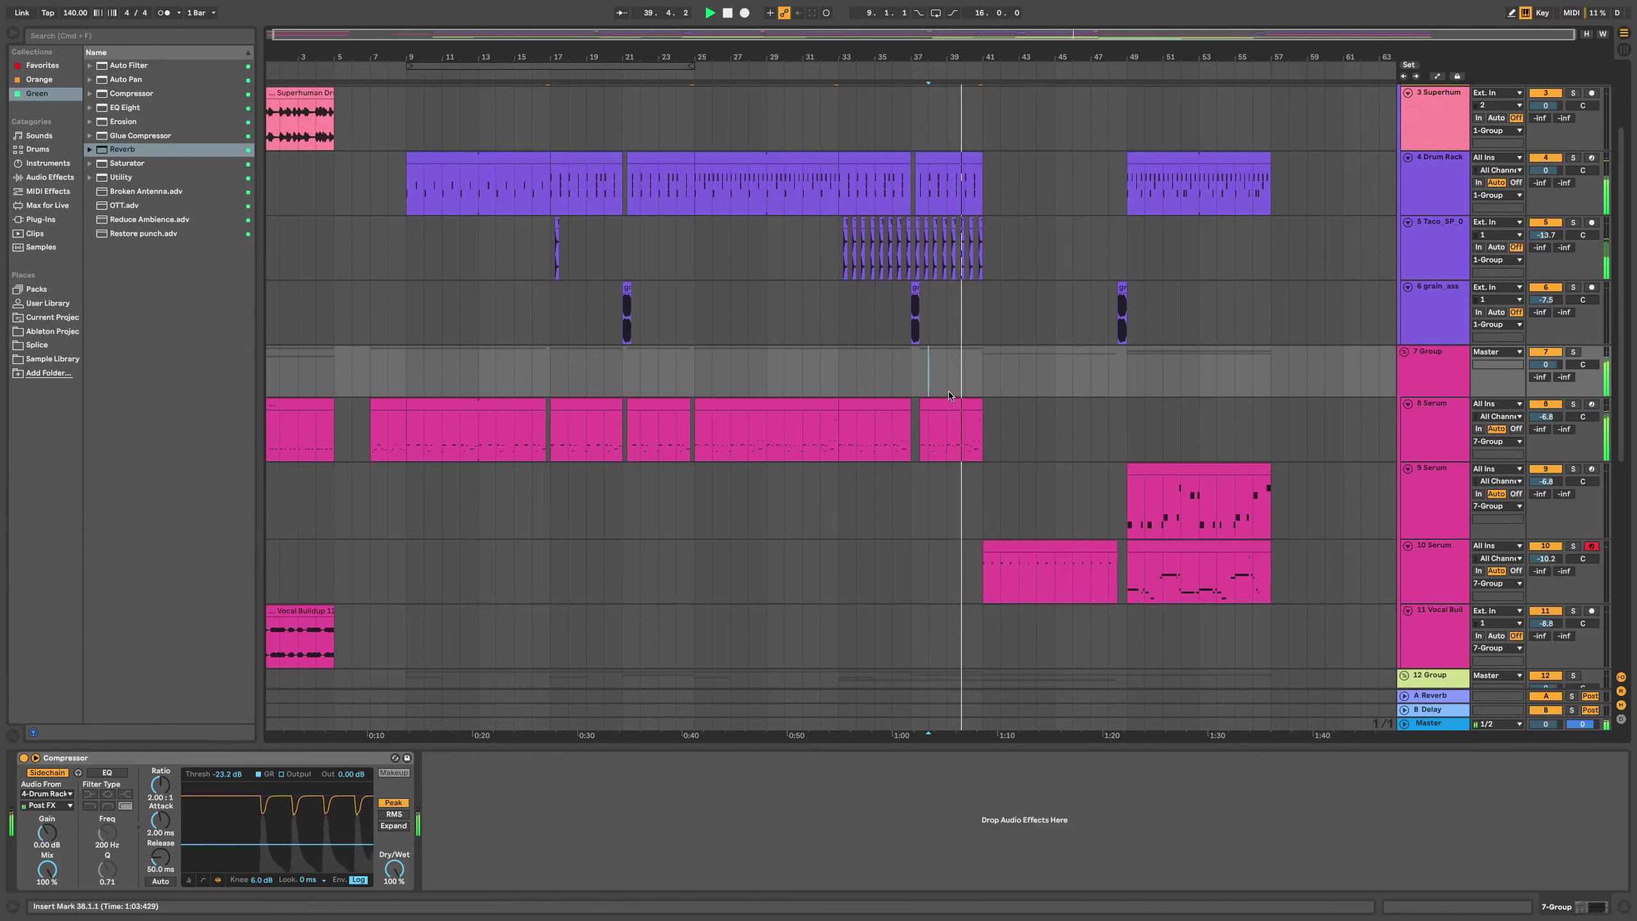
# - Collapse the device view and review all tracks of the arrangement while it plays through the break after bar 41
pyautogui.scroll(-1, 1034, 446)
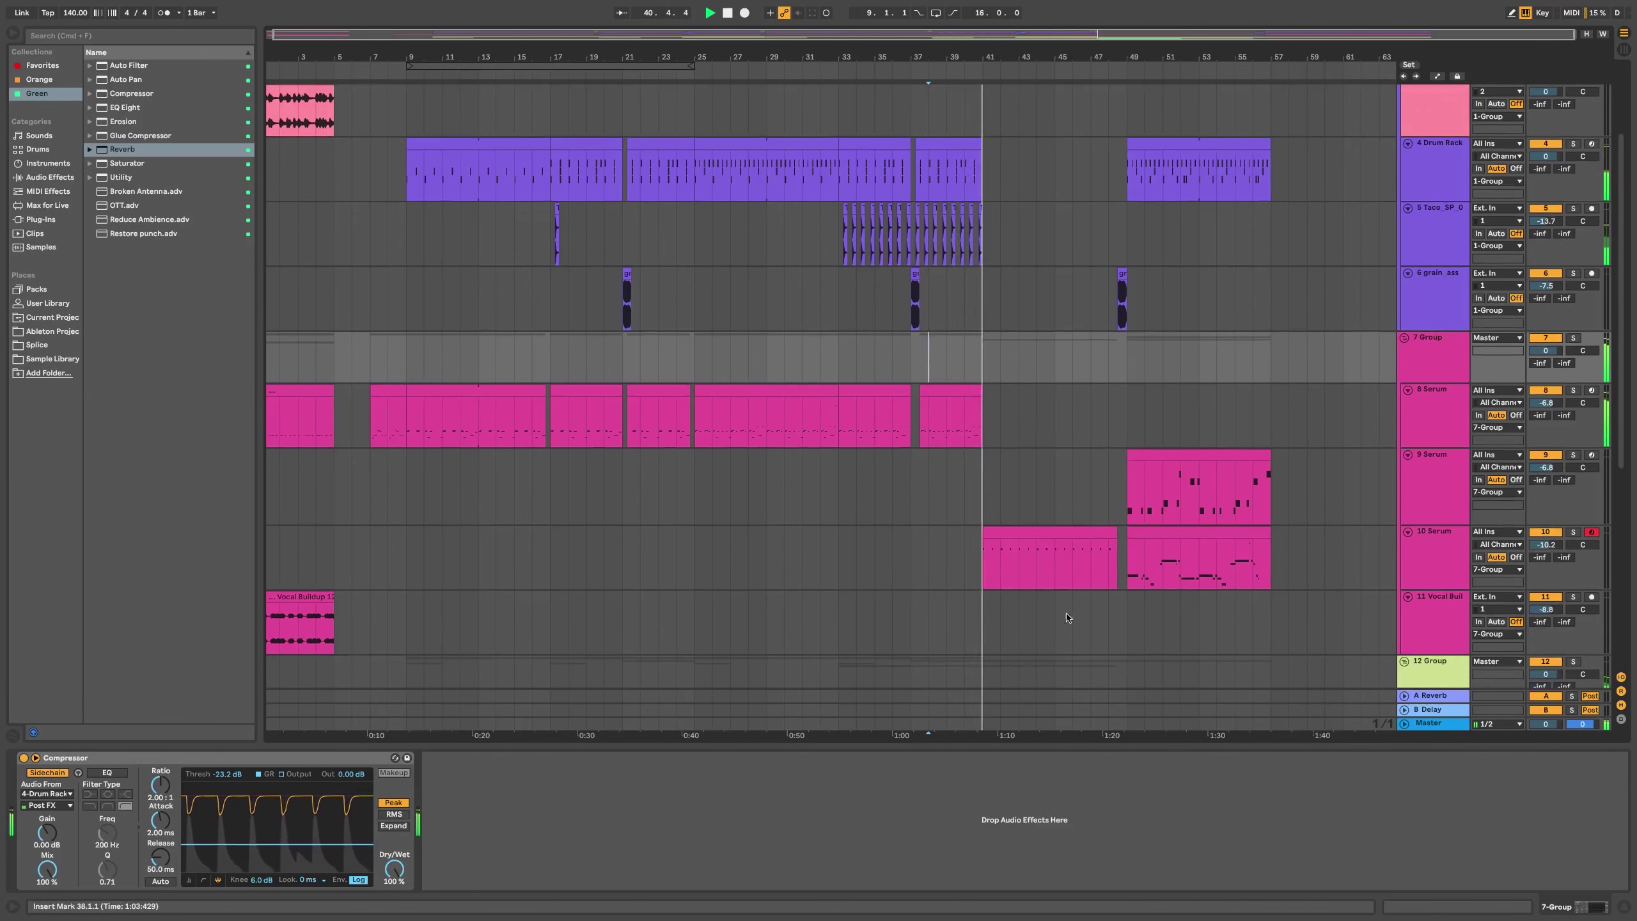
pyautogui.moveTo(1111, 747); pyautogui.dragTo(1113, 900)
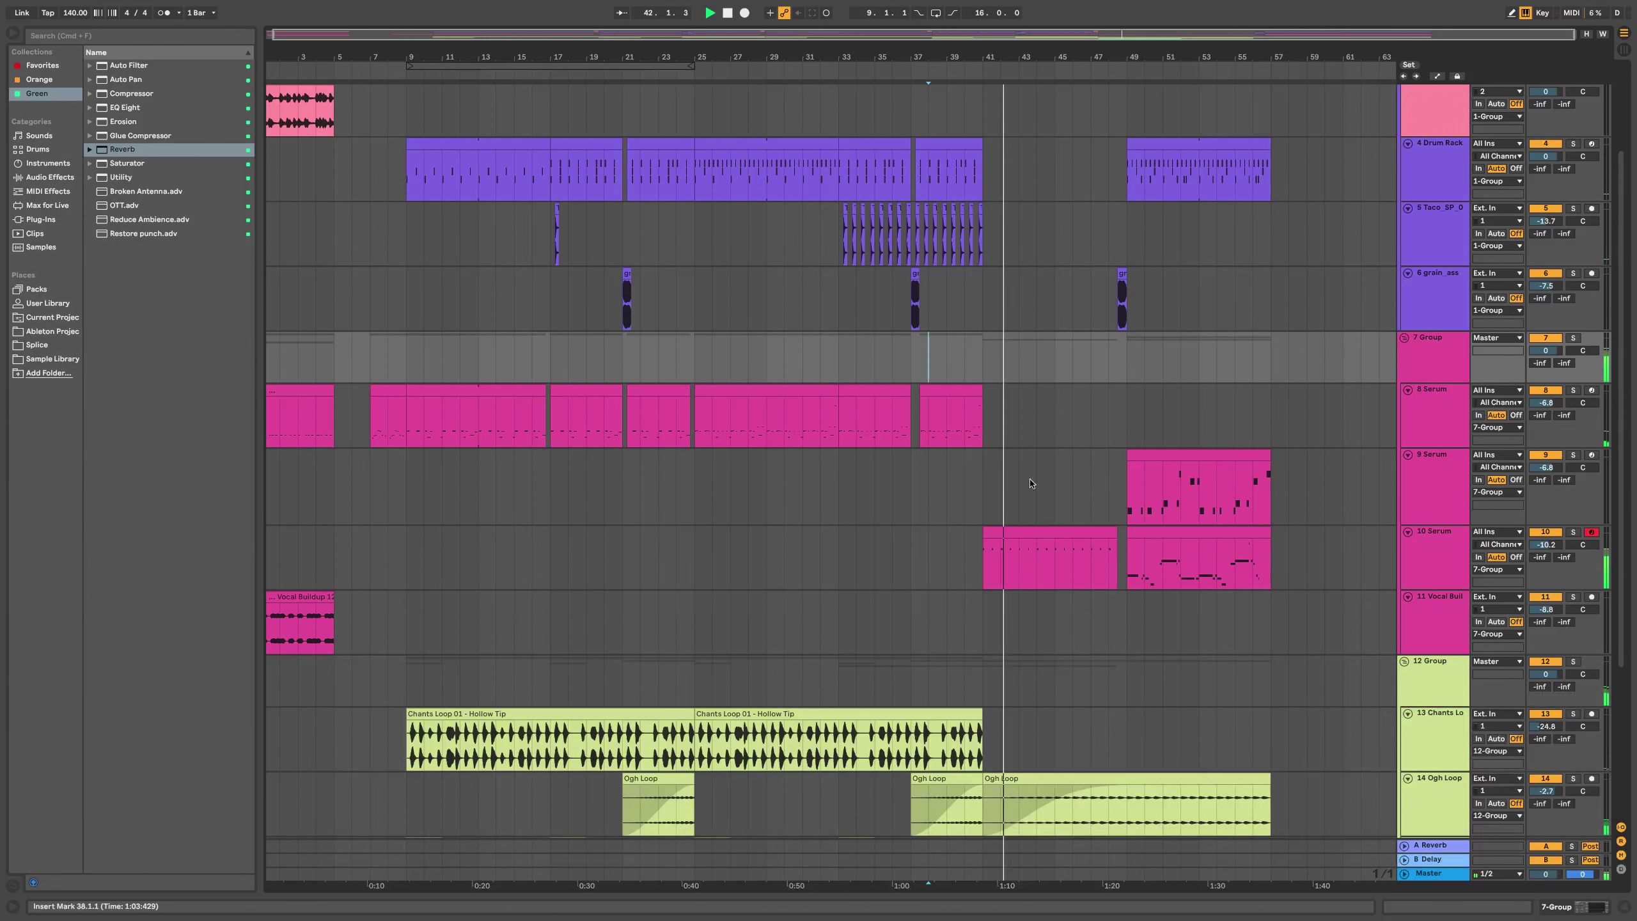
pyautogui.click(1119, 406)
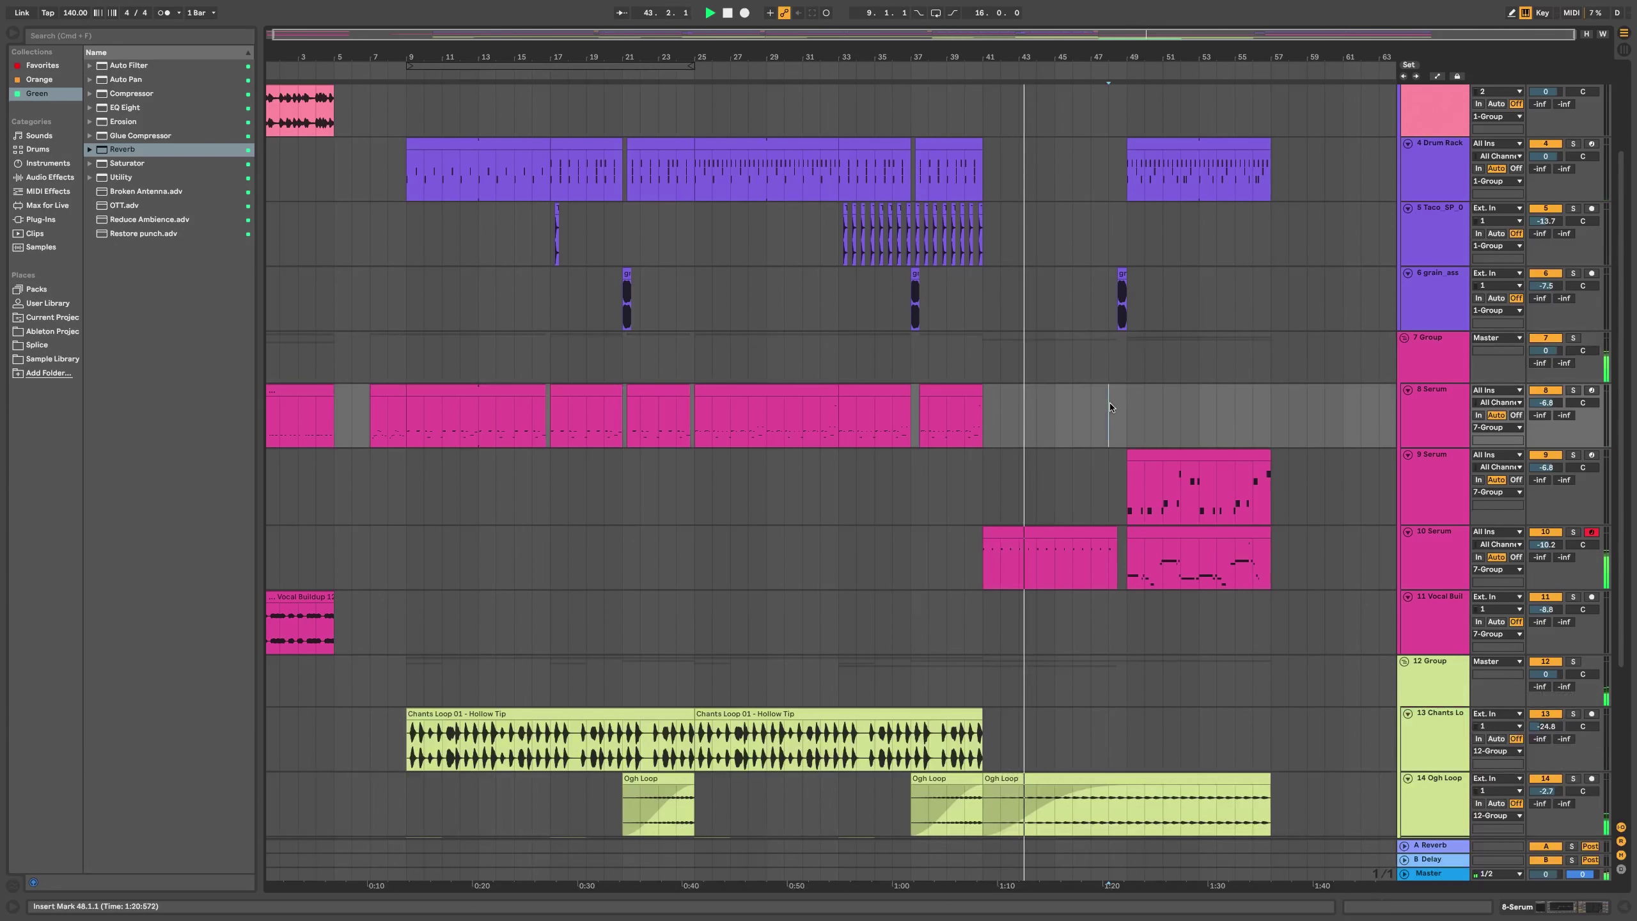
pyautogui.scroll(-5, 1112, 406)
pyautogui.scroll(-2, 1110, 406)
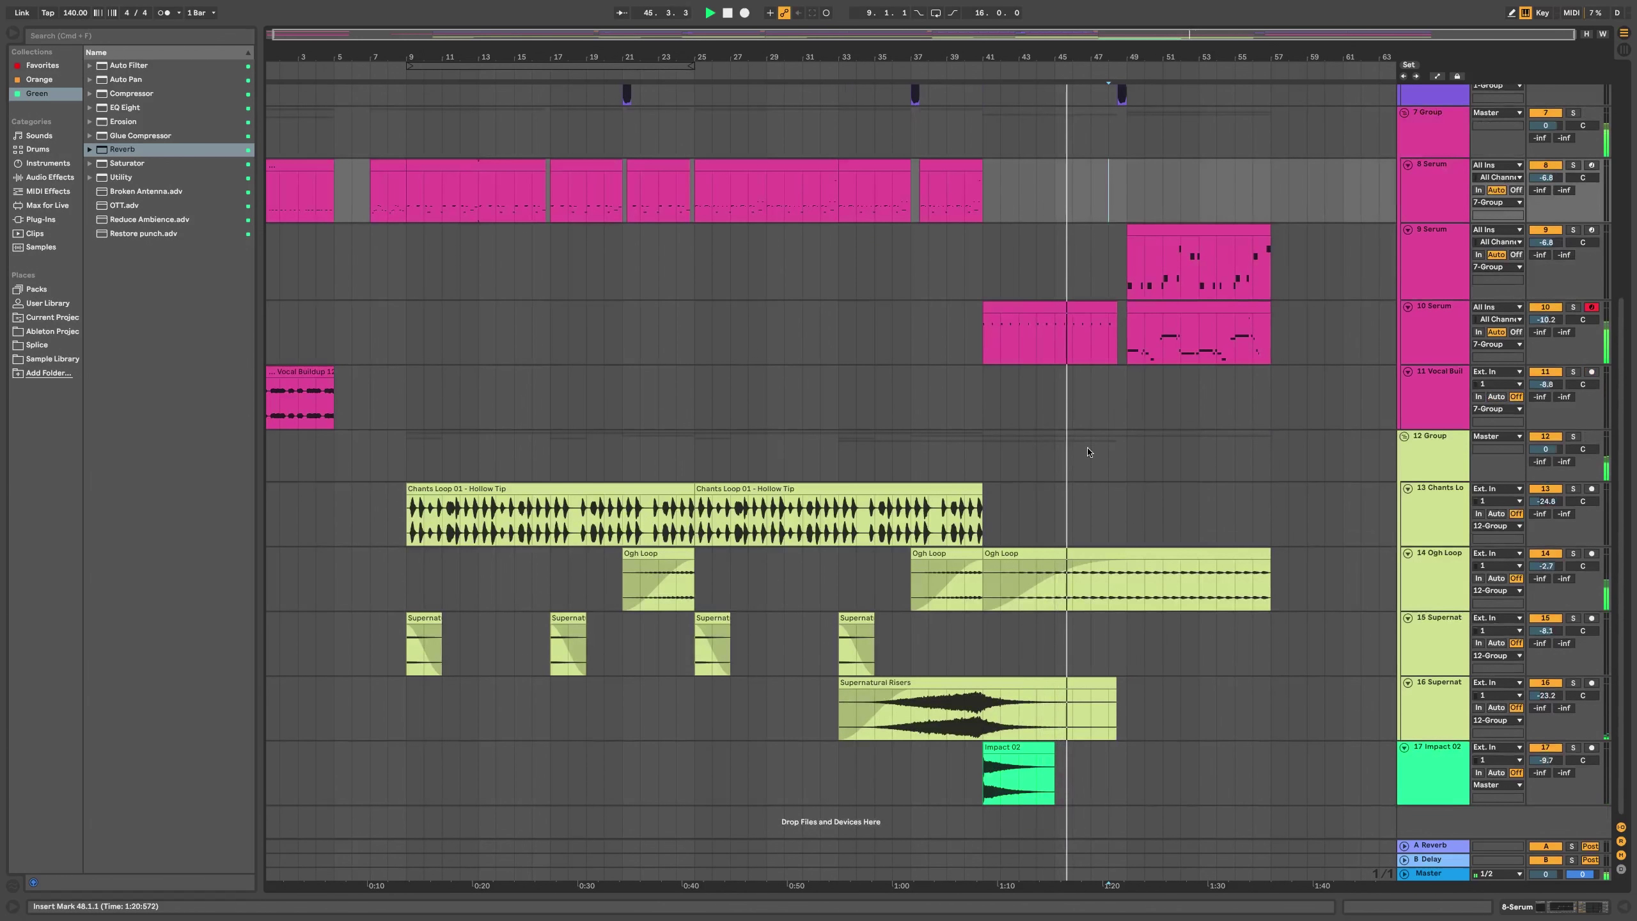
pyautogui.scroll(7, 938, 403)
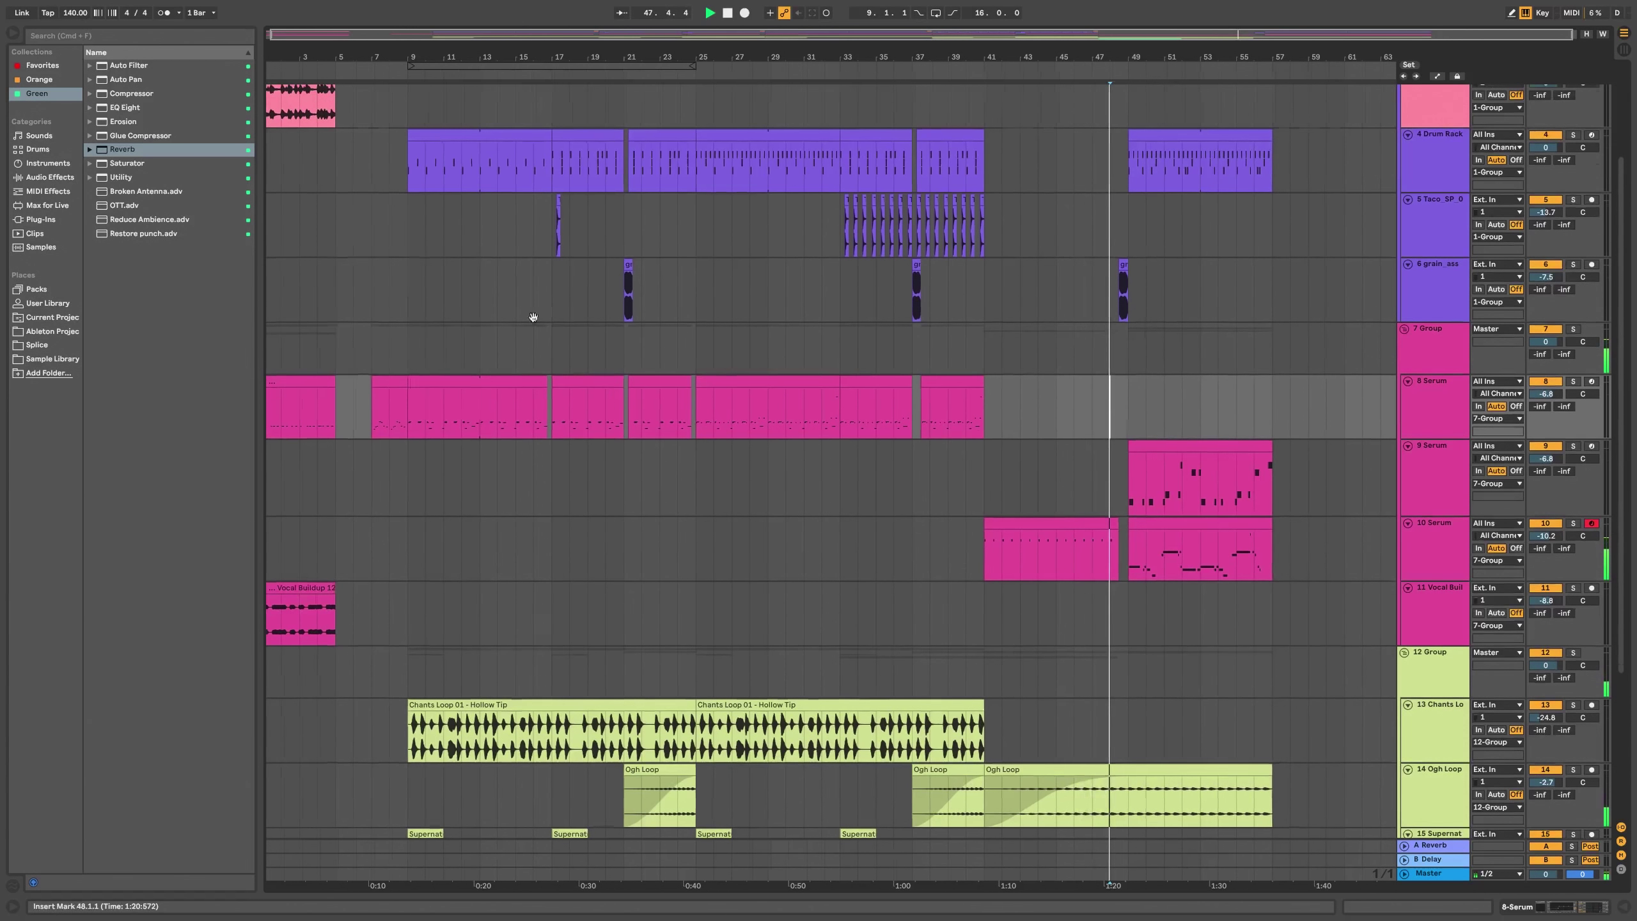
pyautogui.scroll(1, 402, 293)
# - Insert silence at the start of the song and copy the second verse on all tracks to bars 9 to 17
pyautogui.moveTo(413, 298); pyautogui.dragTo(270, 296)
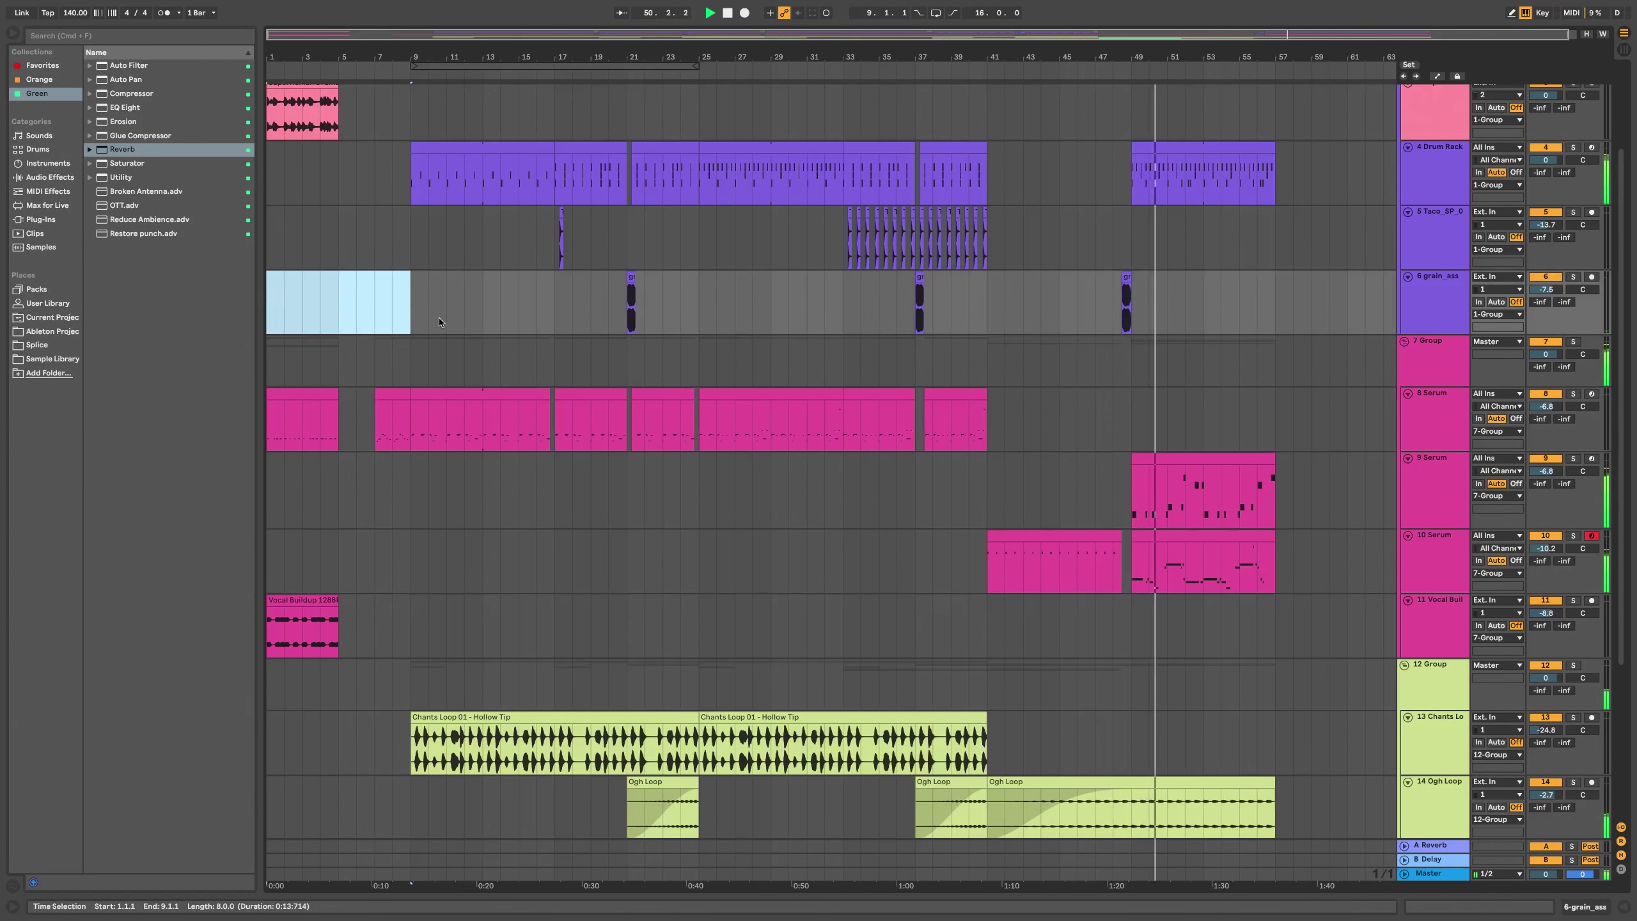
pyautogui.press('super+i')
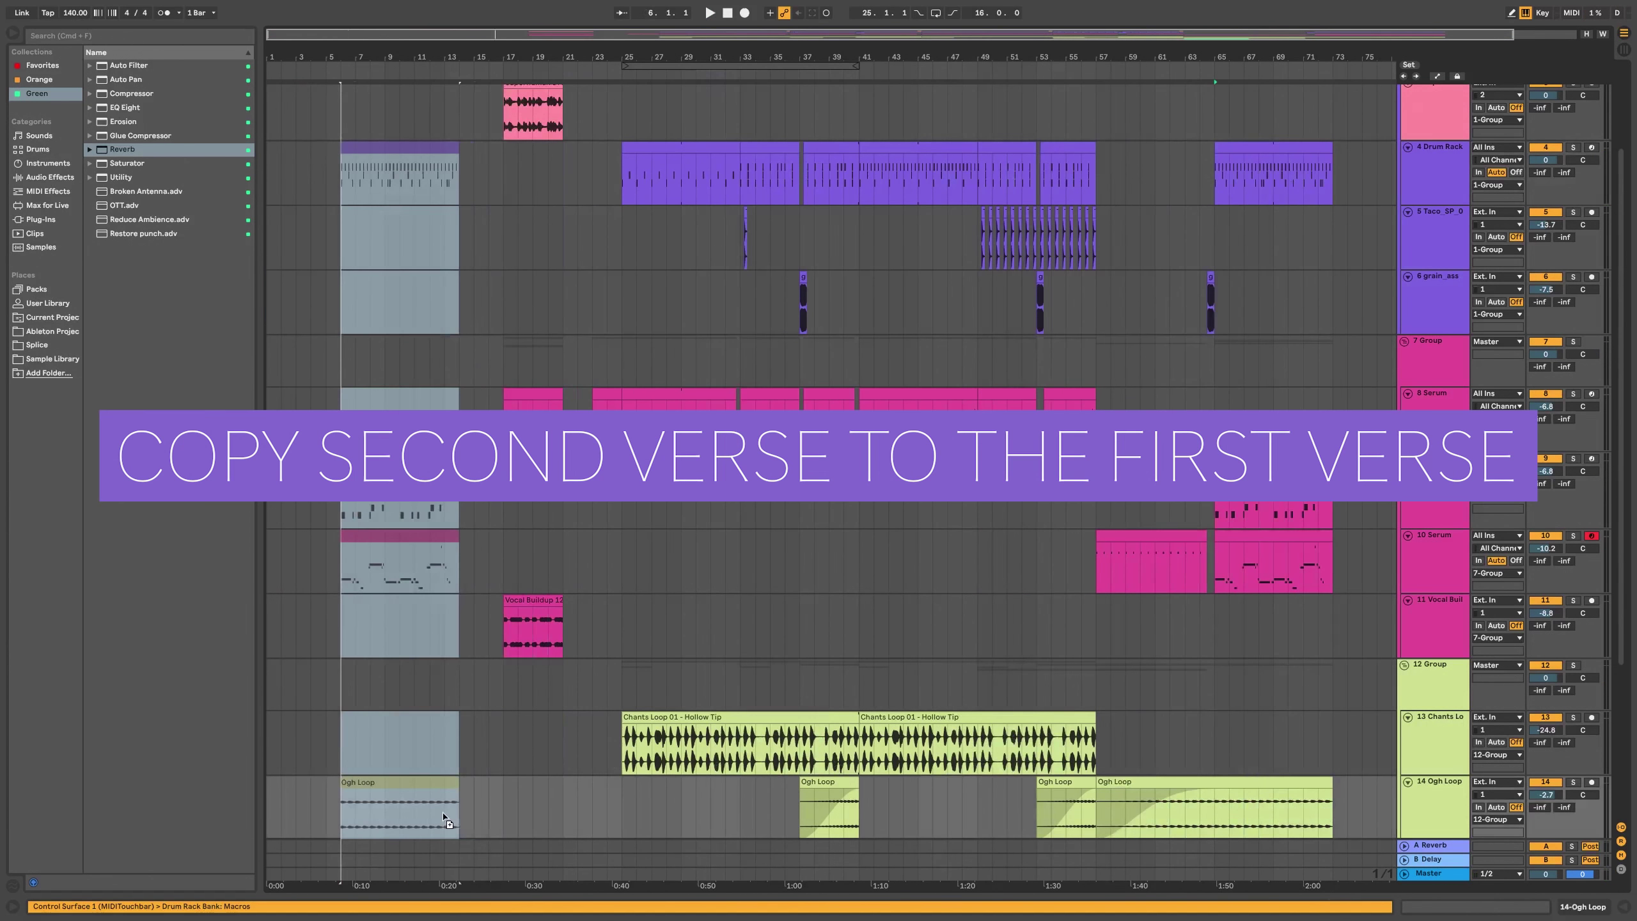
pyautogui.moveTo(445, 817); pyautogui.dragTo(481, 806)
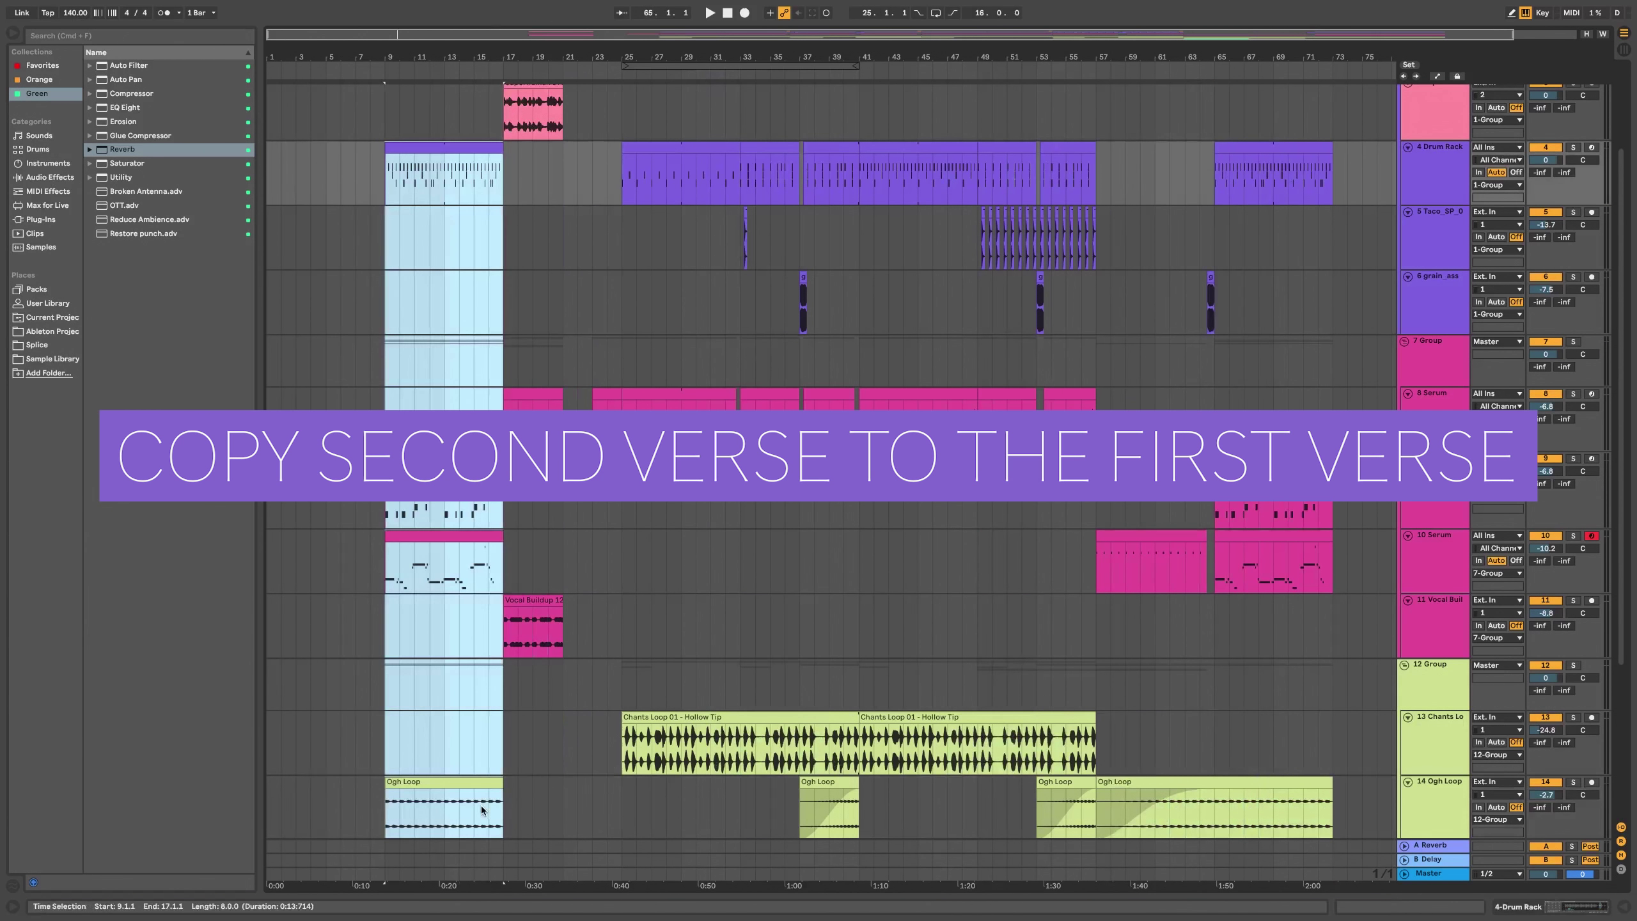
# - Play the copied verse from bar 9 and extend its Ogh Loop clip back to the start of the song
pyautogui.click(378, 379)
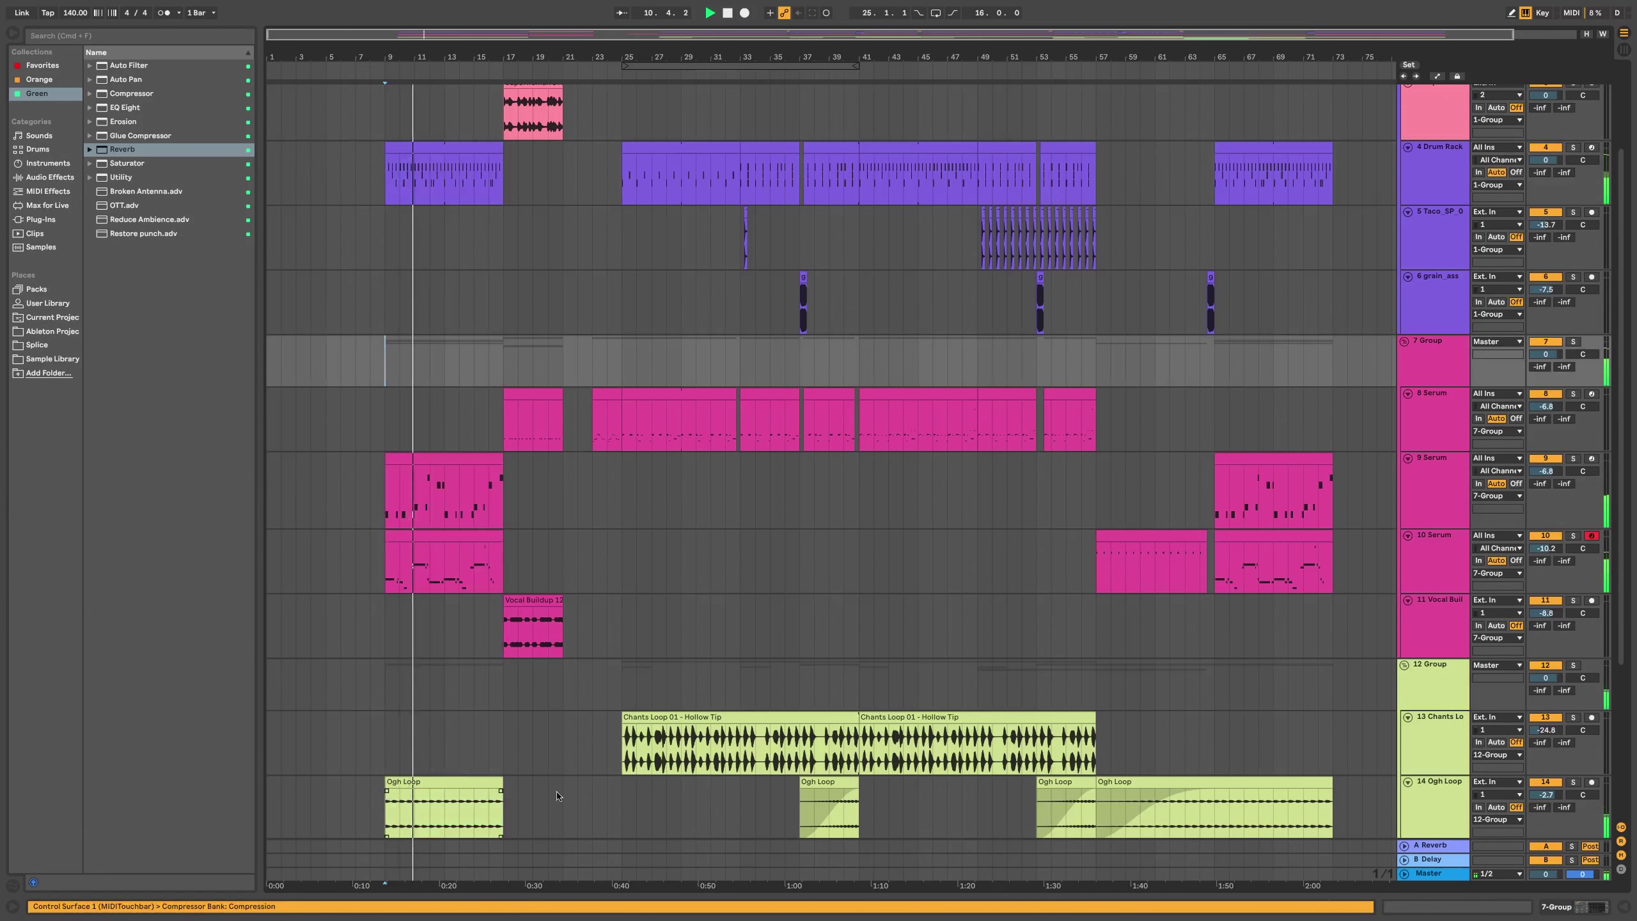
pyautogui.moveTo(386, 786); pyautogui.dragTo(225, 786)
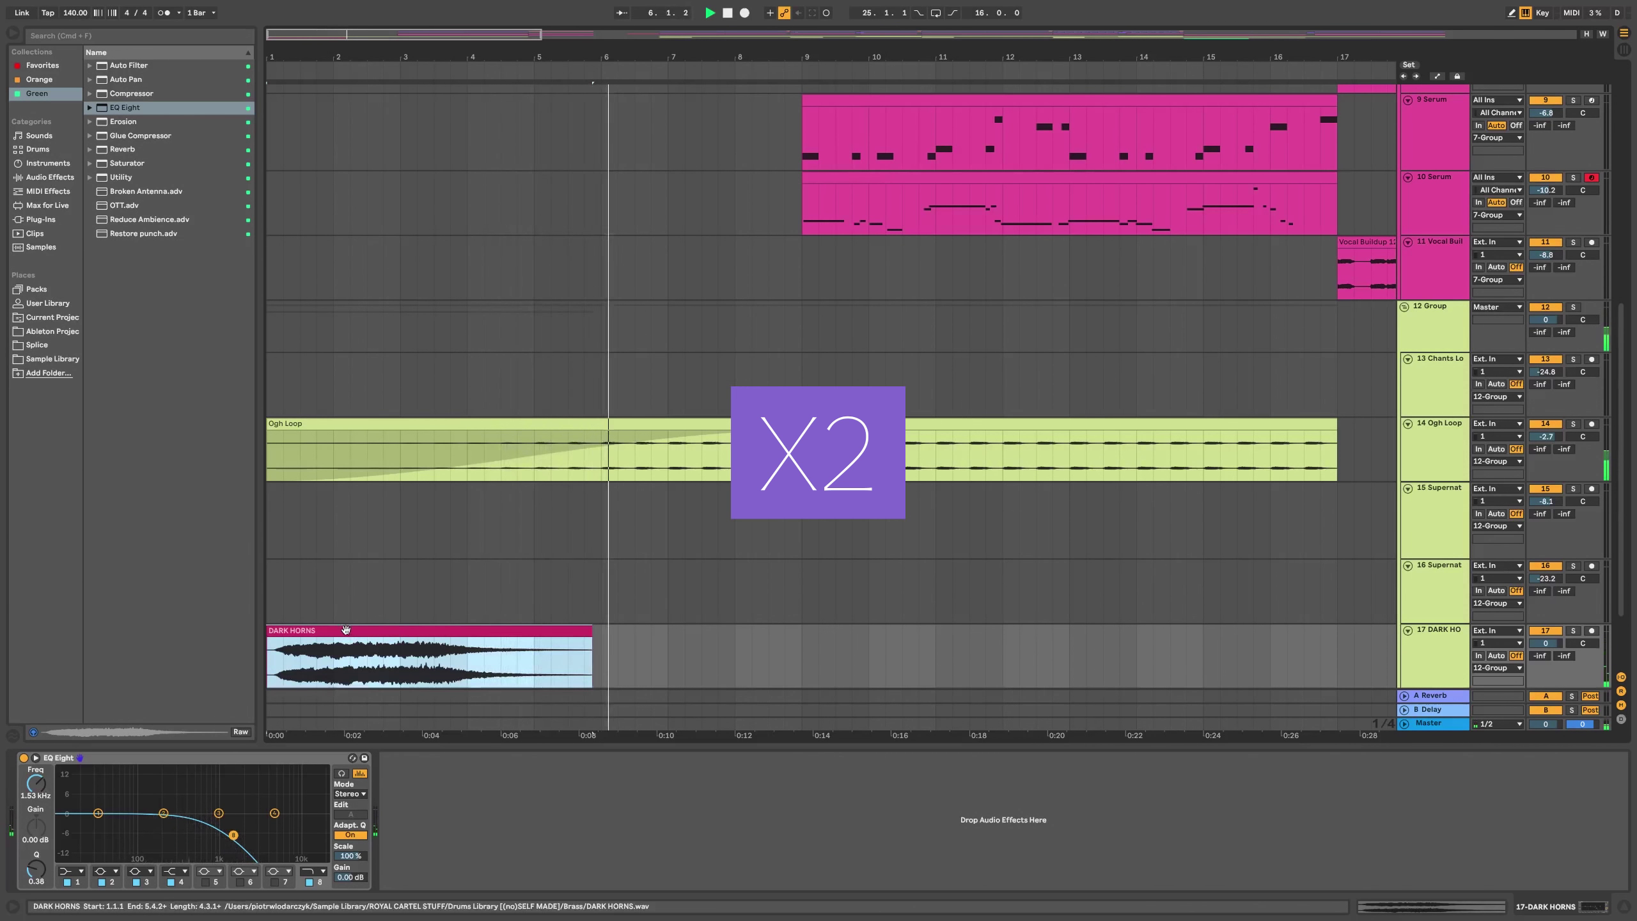
# - Copy the DARK HORNS clip to bar 5 on the same track and select its tail after bar 9
pyautogui.moveTo(346, 630); pyautogui.dragTo(604, 638)
pyautogui.scroll(-2, 656, 536)
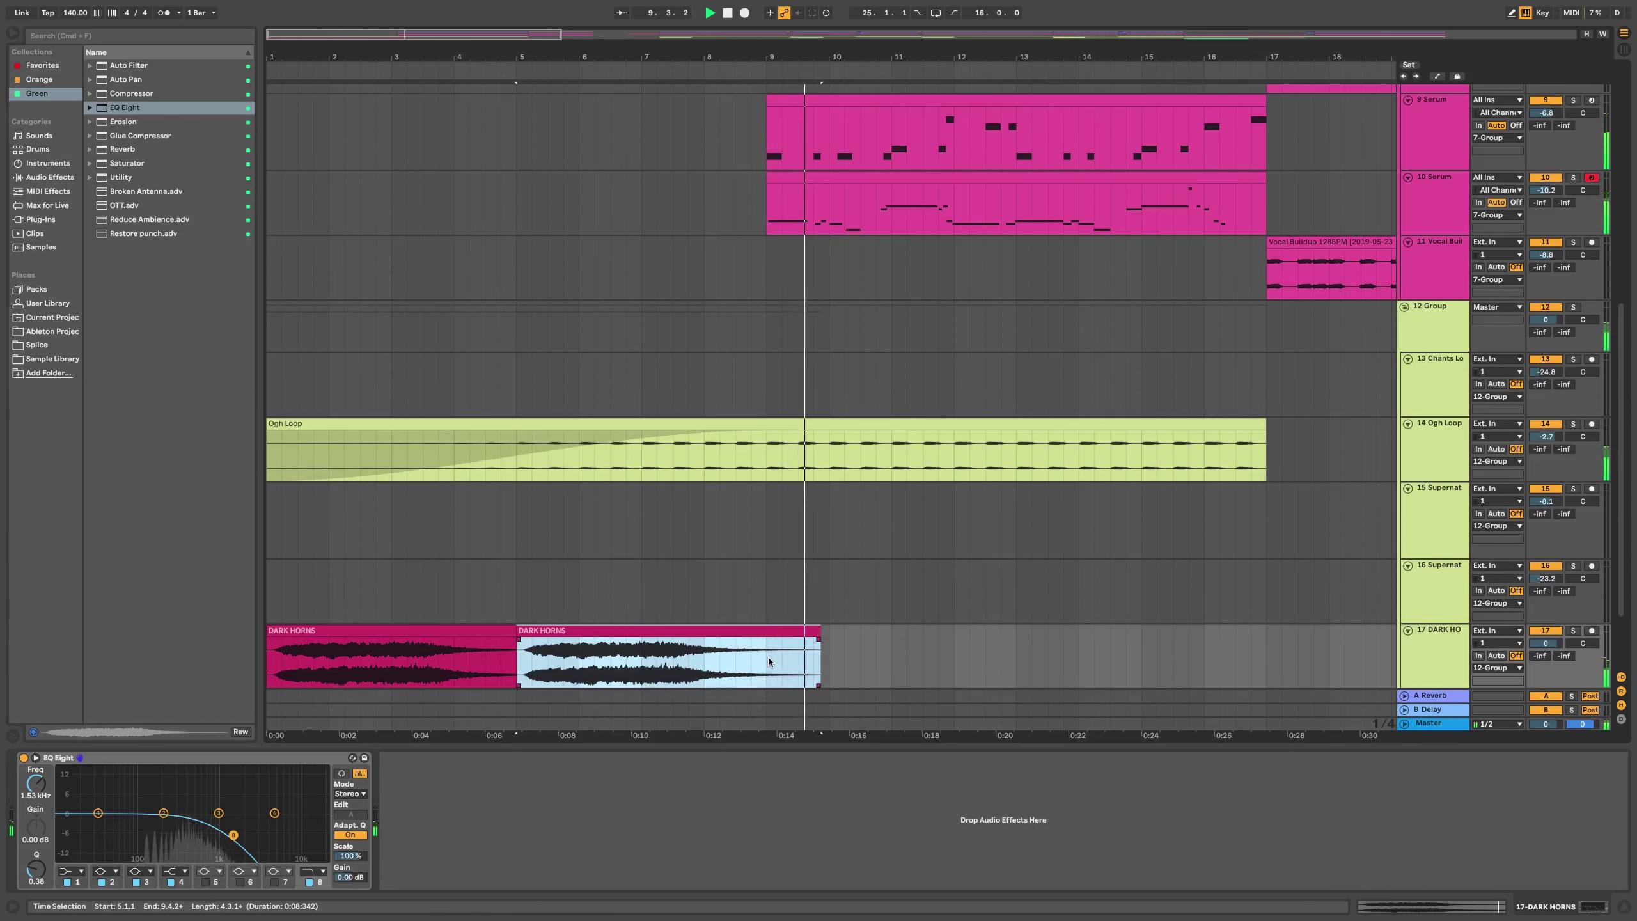
pyautogui.moveTo(767, 658); pyautogui.dragTo(839, 641)
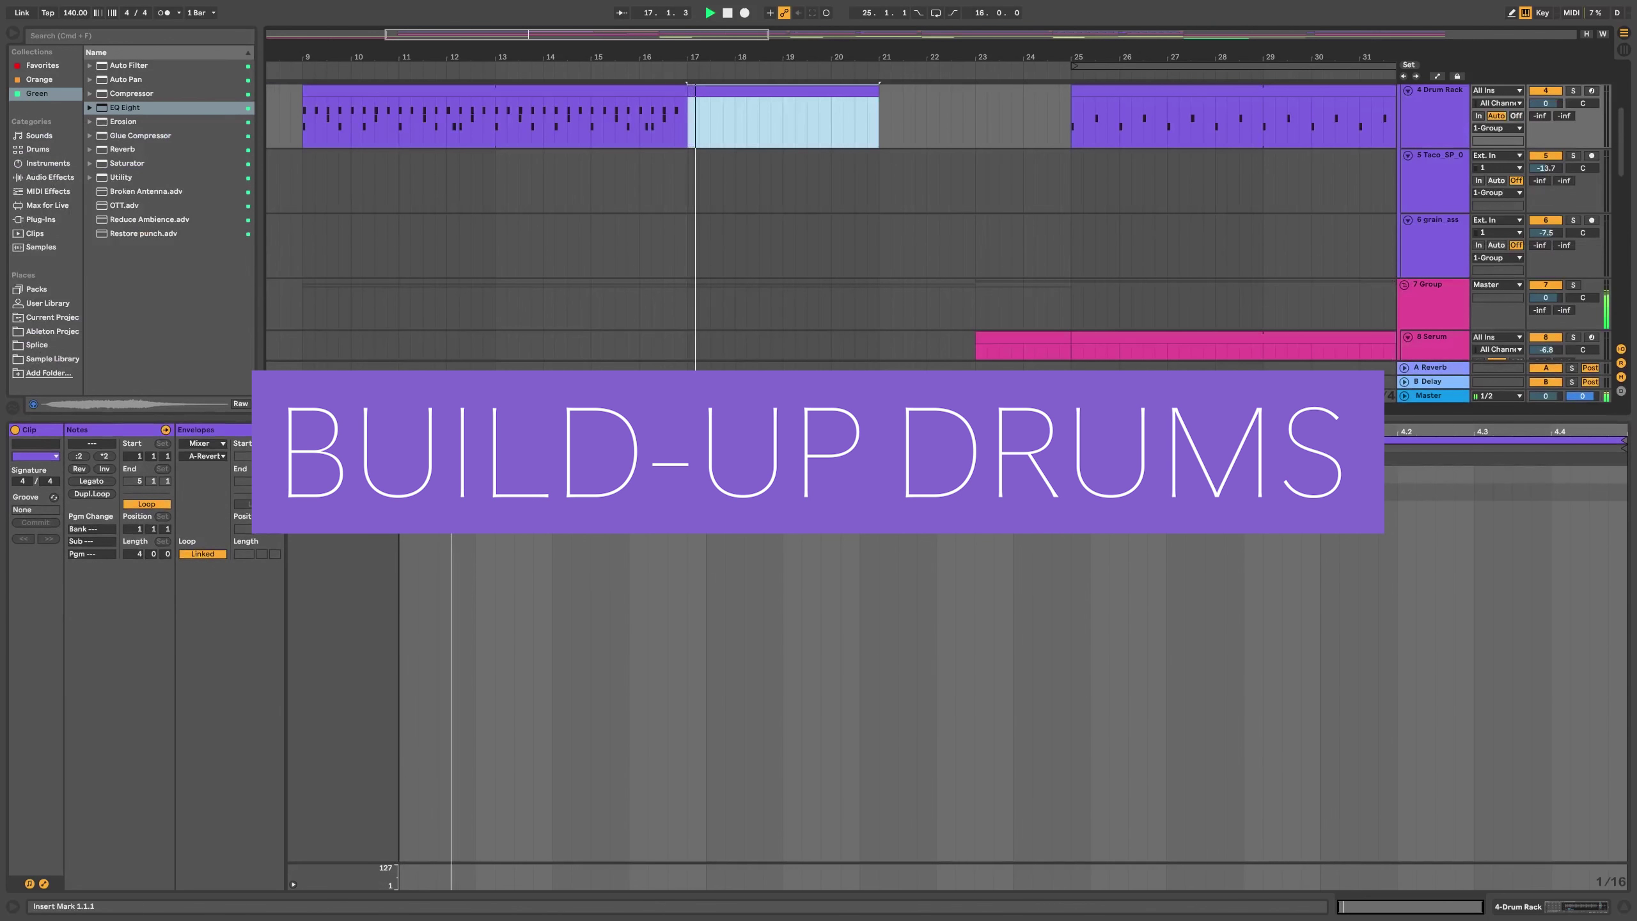
# - Add spaced snare notes to the build-up drum clip at bar 17, starting at 1.1.1 and including beat 1.4
pyautogui.click(408, 491)
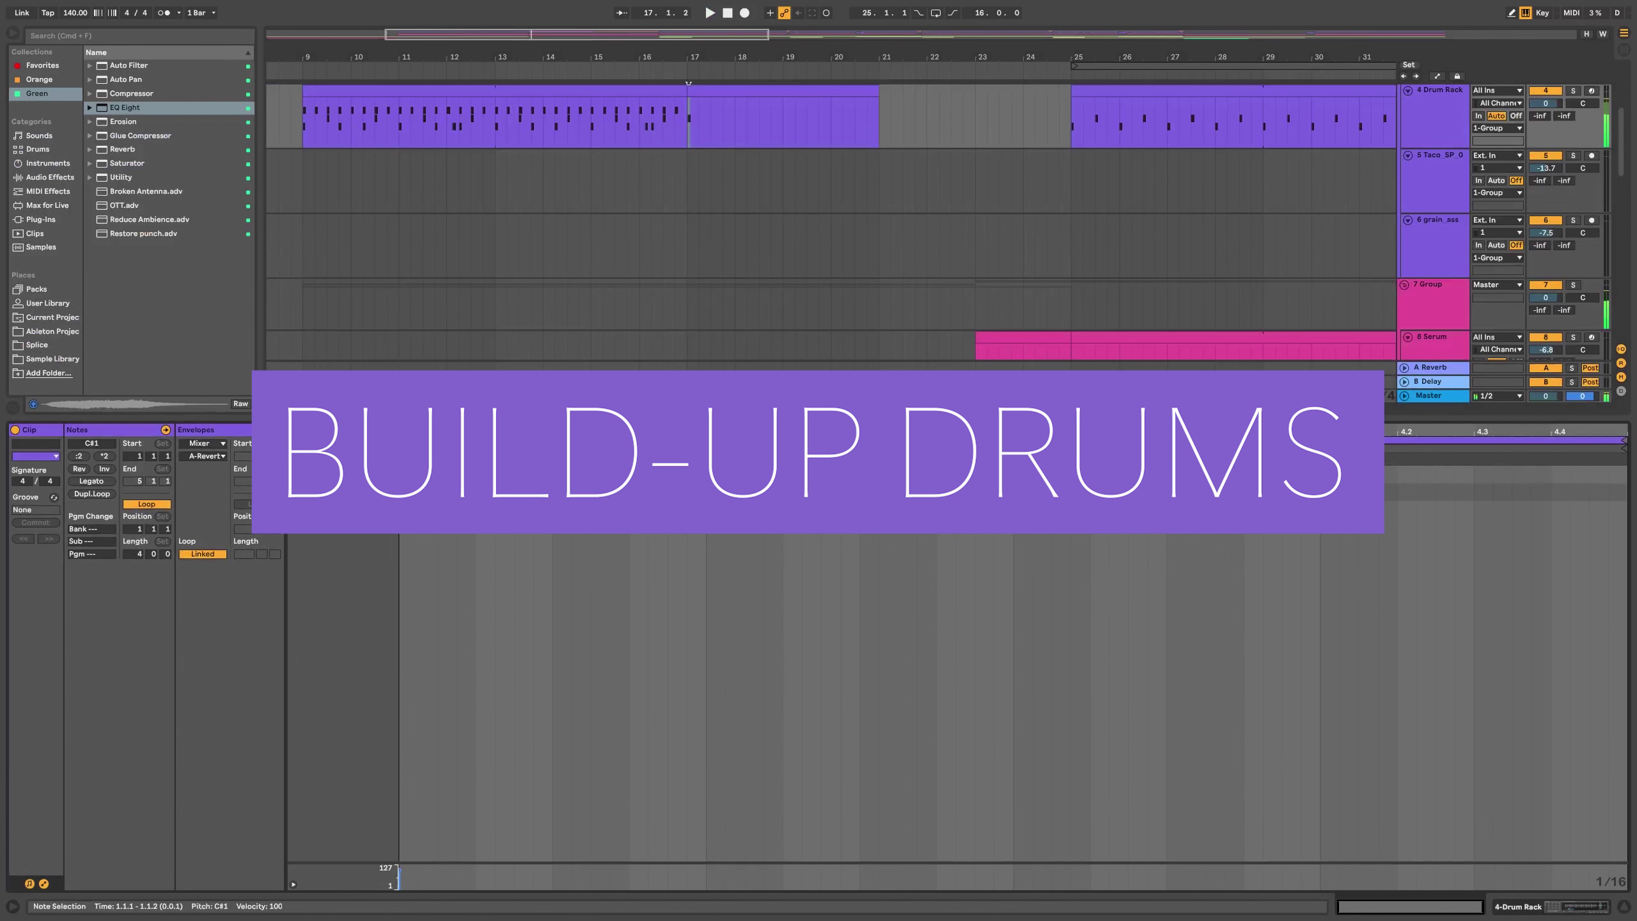
pyautogui.press('space')
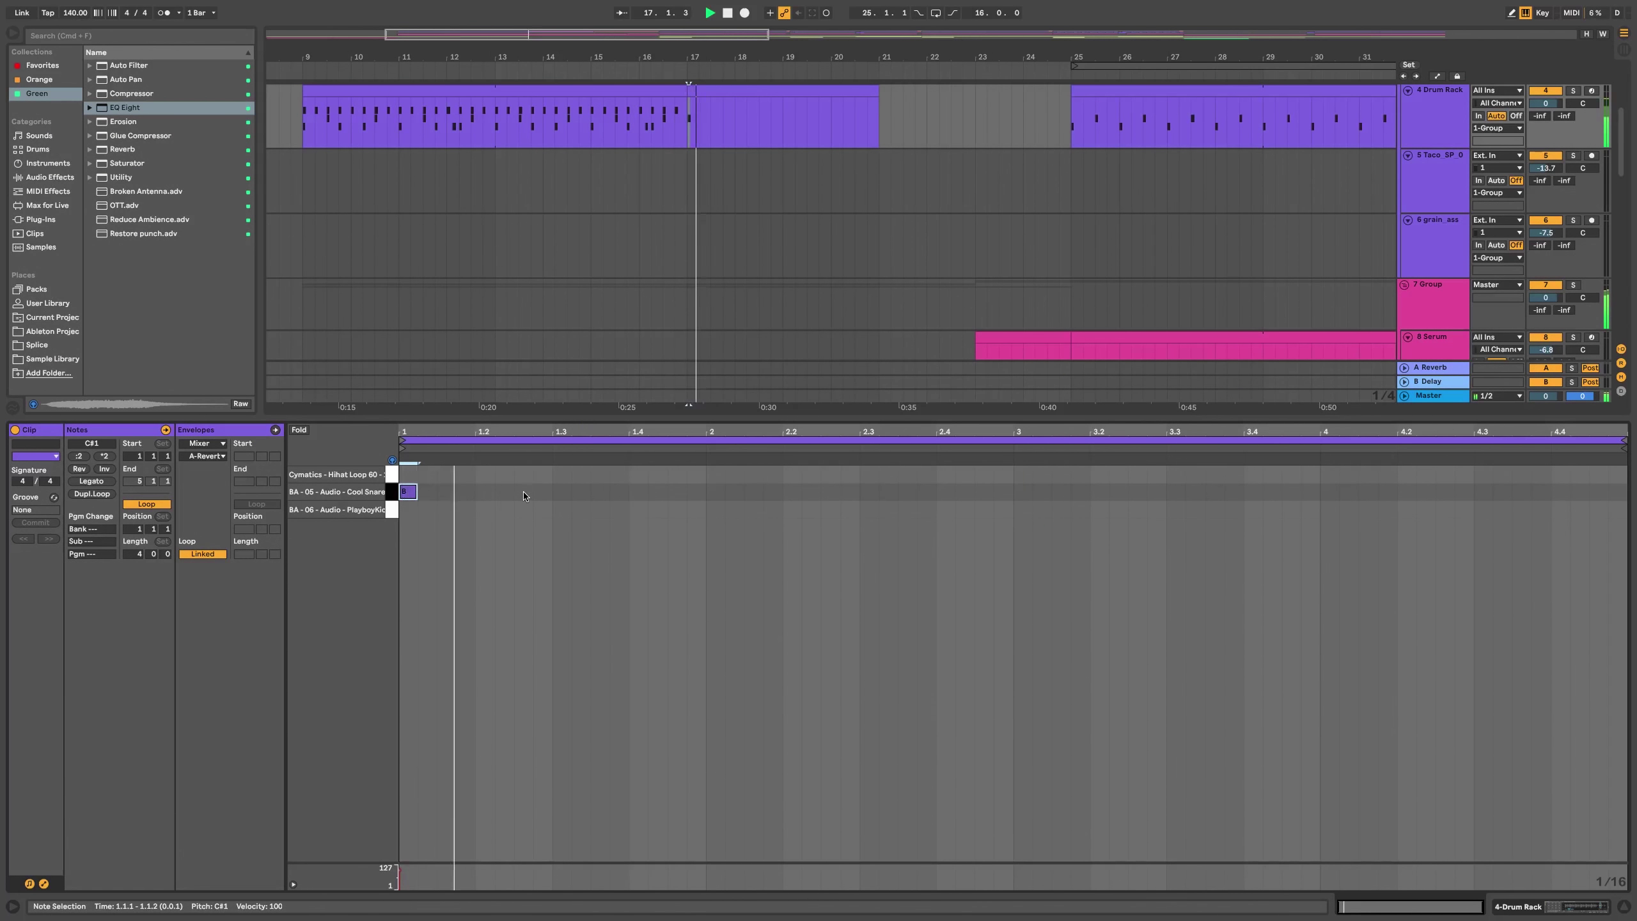
pyautogui.doubleClick(638, 492)
pyautogui.click(688, 496)
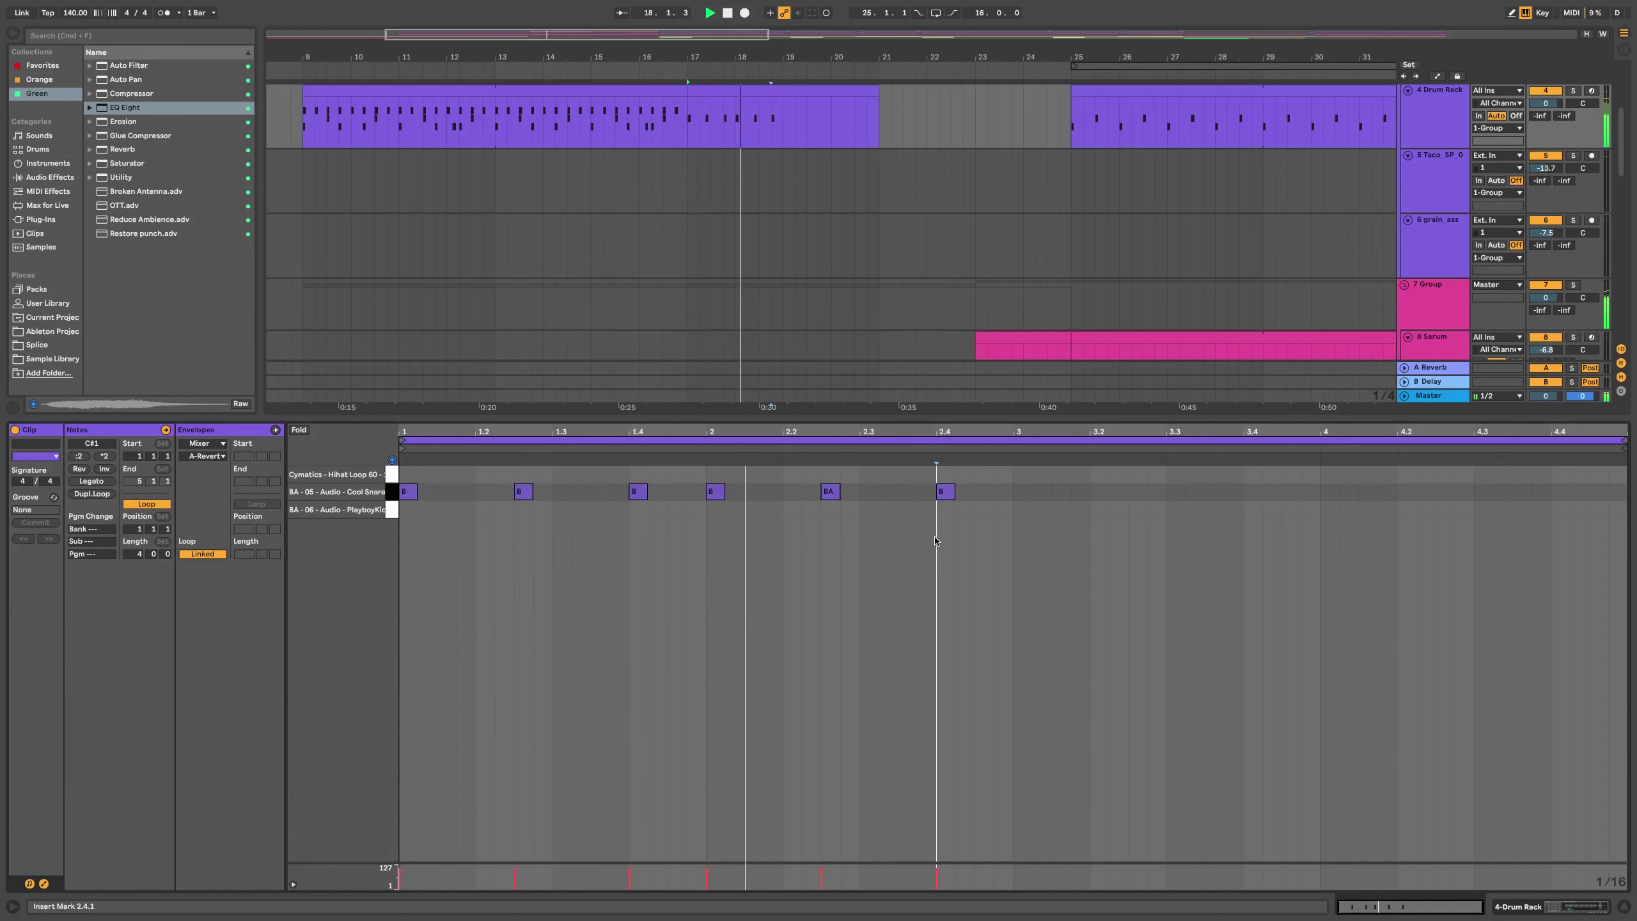
# - Duplicate the build-up drum clip to bar 21, then add a snare at 1.1.4 and duplicate notes to make the rhythm denser
pyautogui.click(856, 94)
pyautogui.press('super+d')
pyautogui.doubleClick(466, 491)
pyautogui.press('super+d')
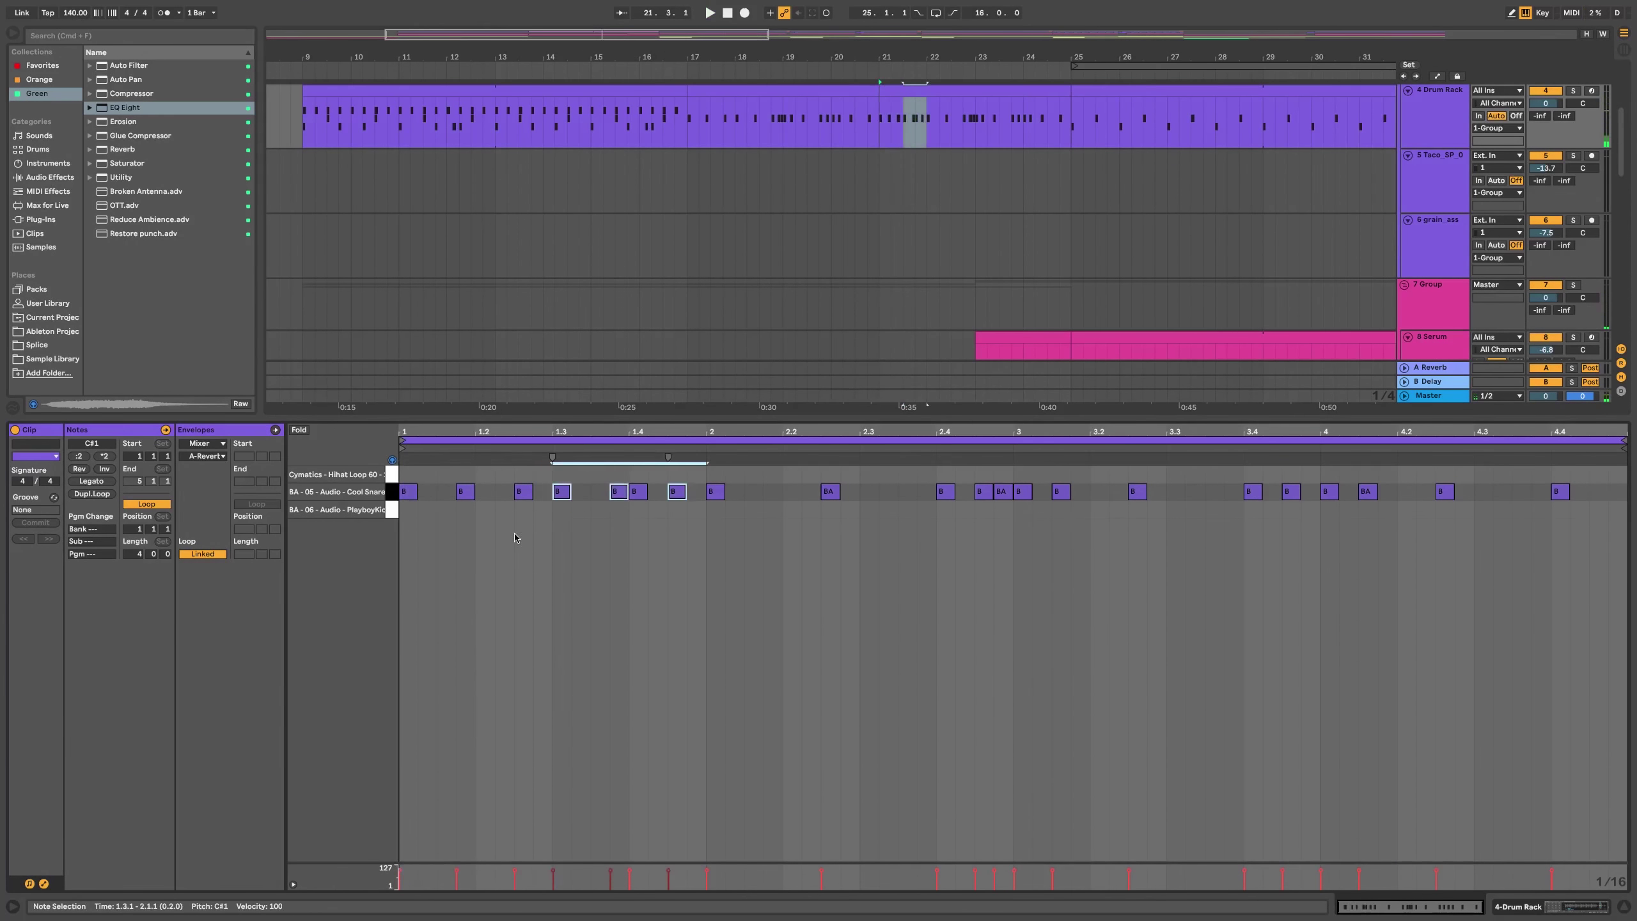
pyautogui.press('super+d')
pyautogui.press('super+d')
# - Fill the second build-up clip with sixteenth snare notes from 3.1.1 up to 4.3 by duplicating notes
pyautogui.click(1037, 510)
pyautogui.doubleClick(1041, 493)
pyautogui.press('super+d')
pyautogui.press('super+d')
pyautogui.click(1022, 512)
pyautogui.moveTo(1093, 511); pyautogui.dragTo(1025, 497)
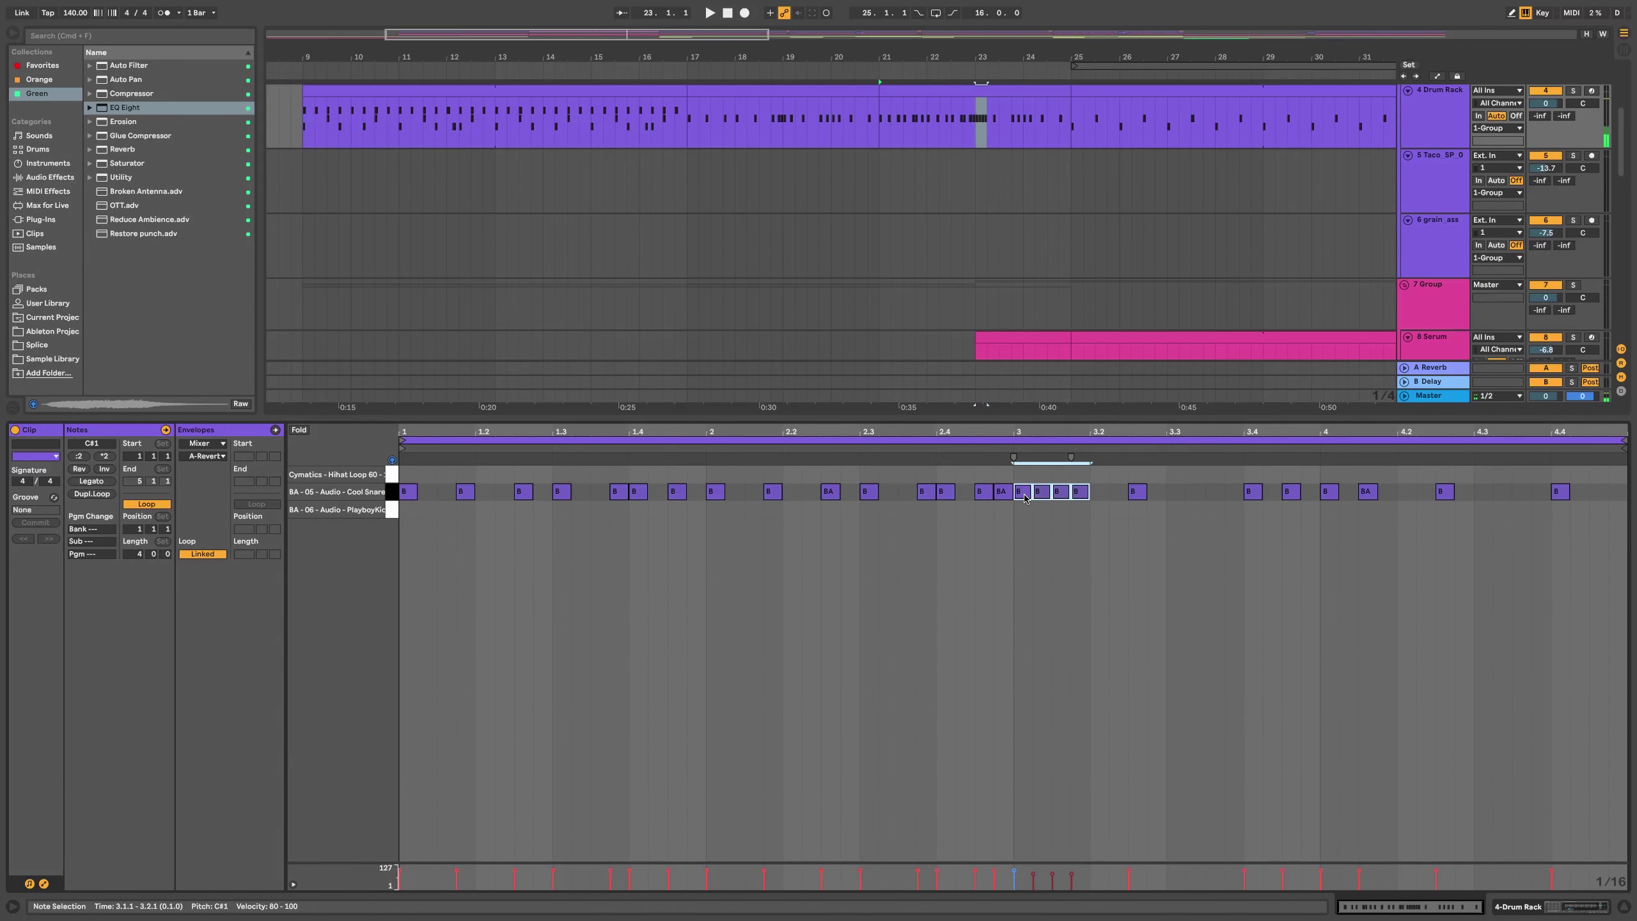
pyautogui.press('space')
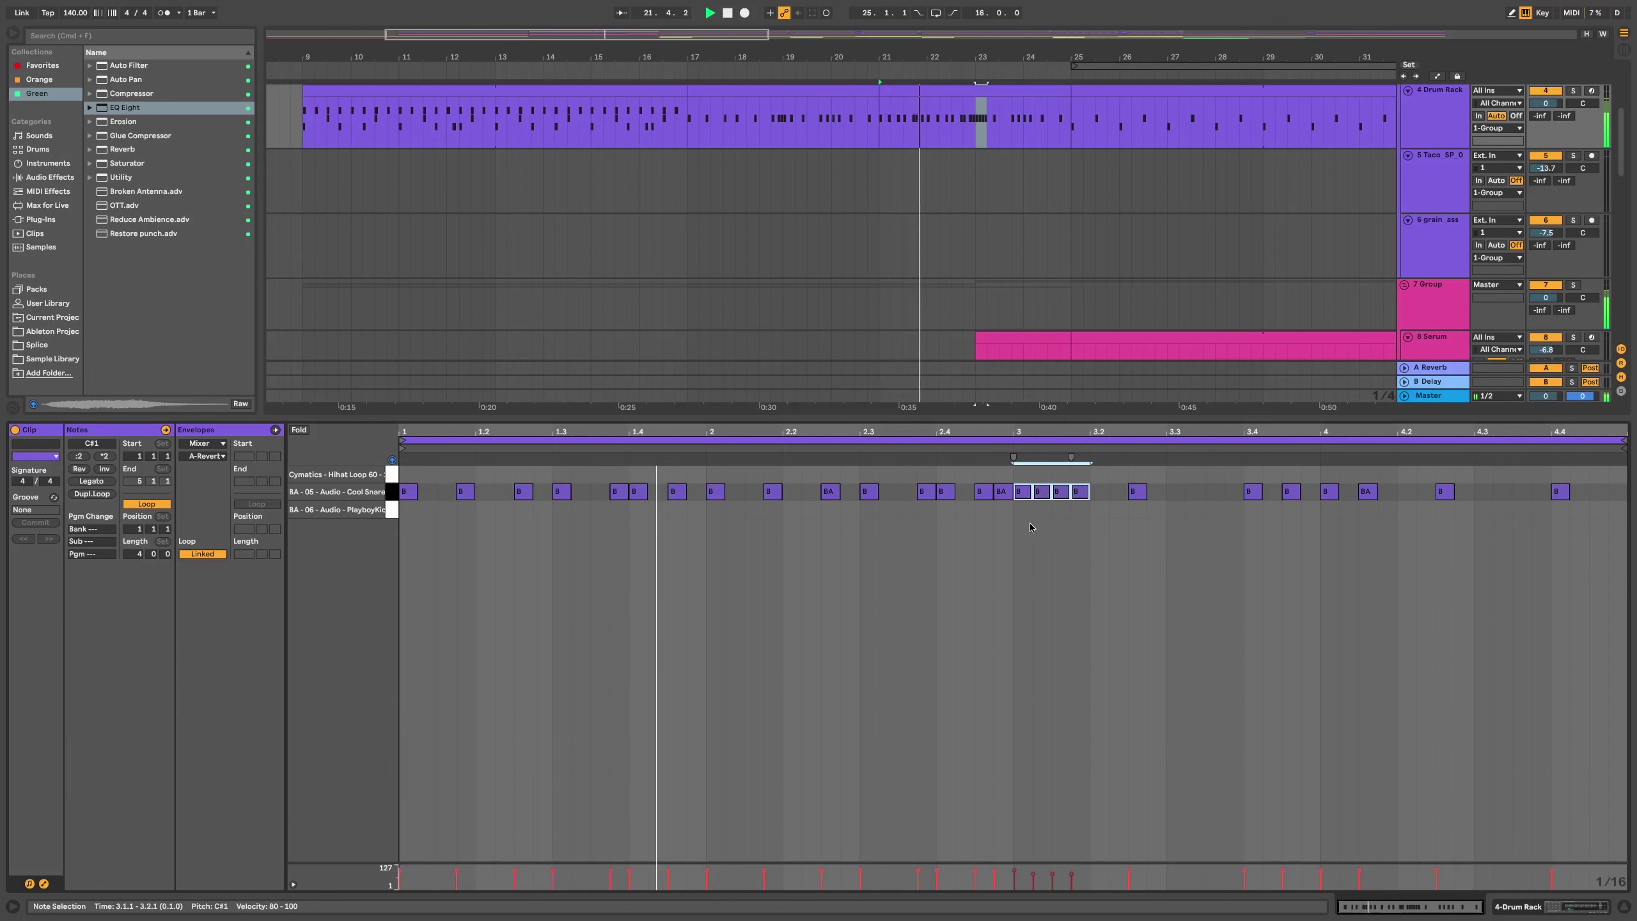
pyautogui.press('super+d')
pyautogui.press('super+d')
pyautogui.press('super+d')
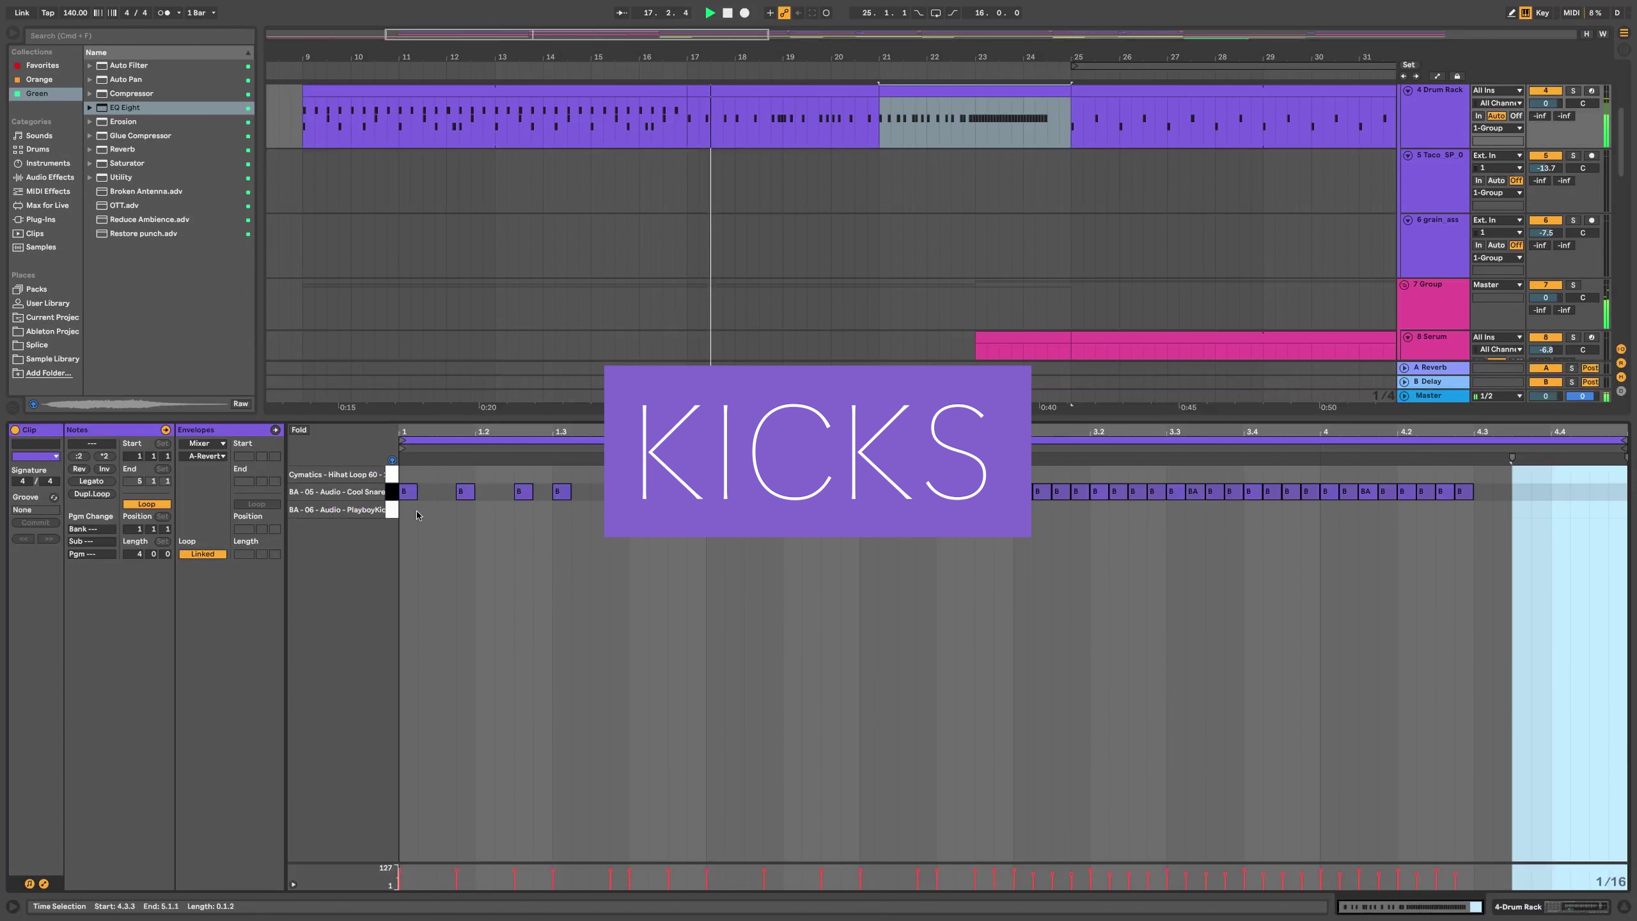
# - Add kick notes on all four beats of the clip's first bar and duplicate them into bars 2 and 3
pyautogui.doubleClick(411, 512)
pyautogui.doubleClick(558, 509)
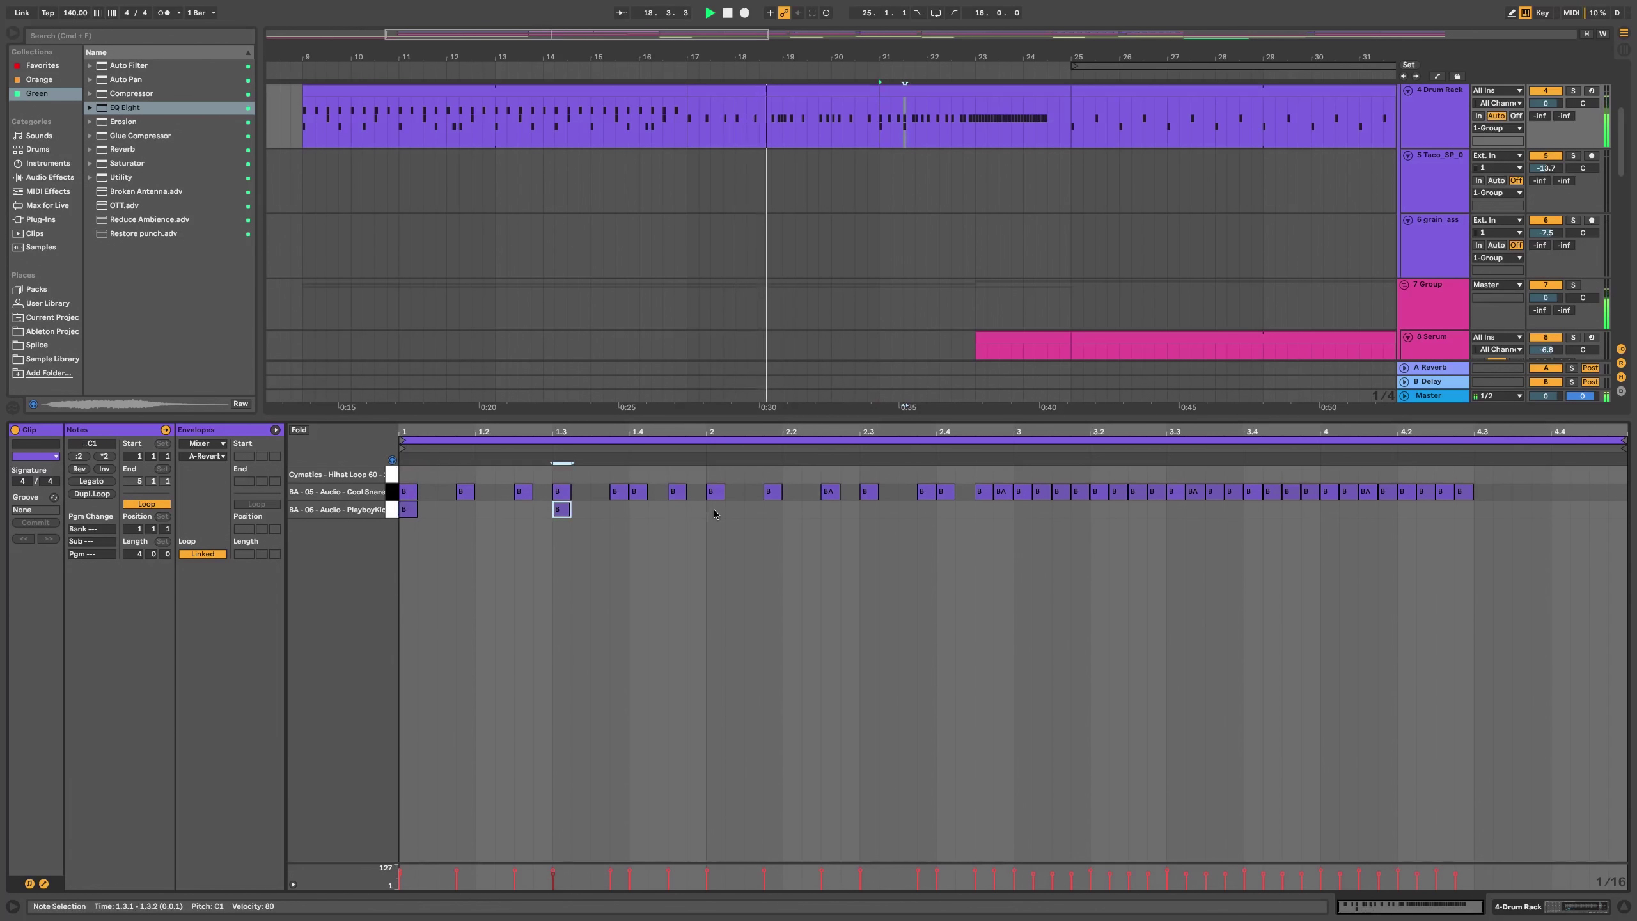
pyautogui.doubleClick(484, 510)
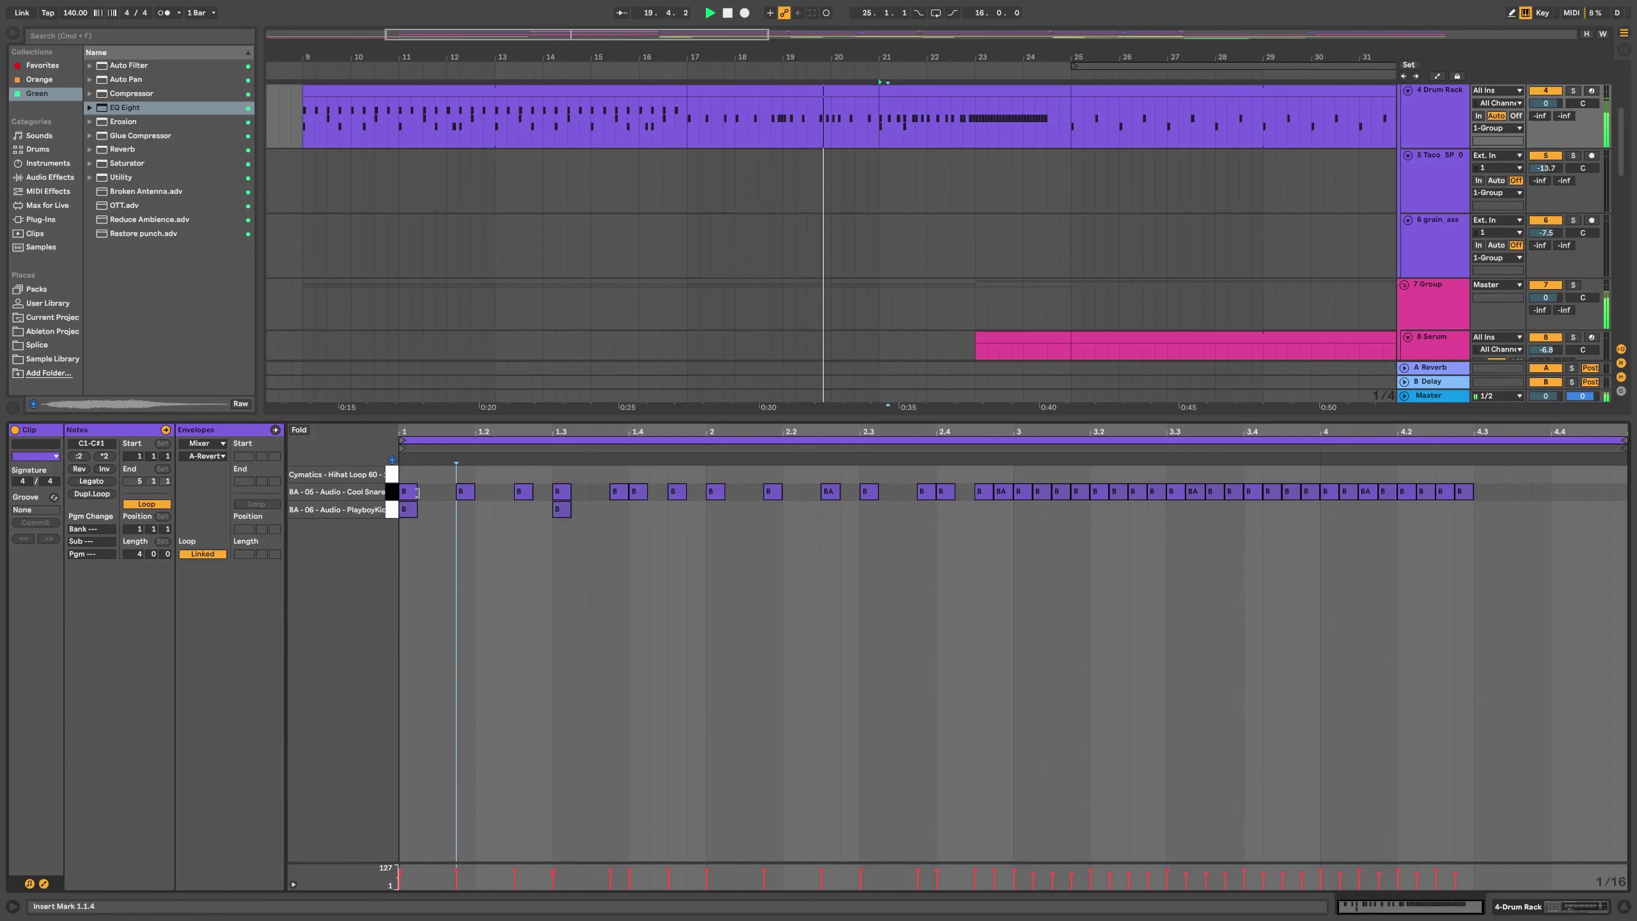
pyautogui.doubleClick(638, 510)
pyautogui.press('super+d')
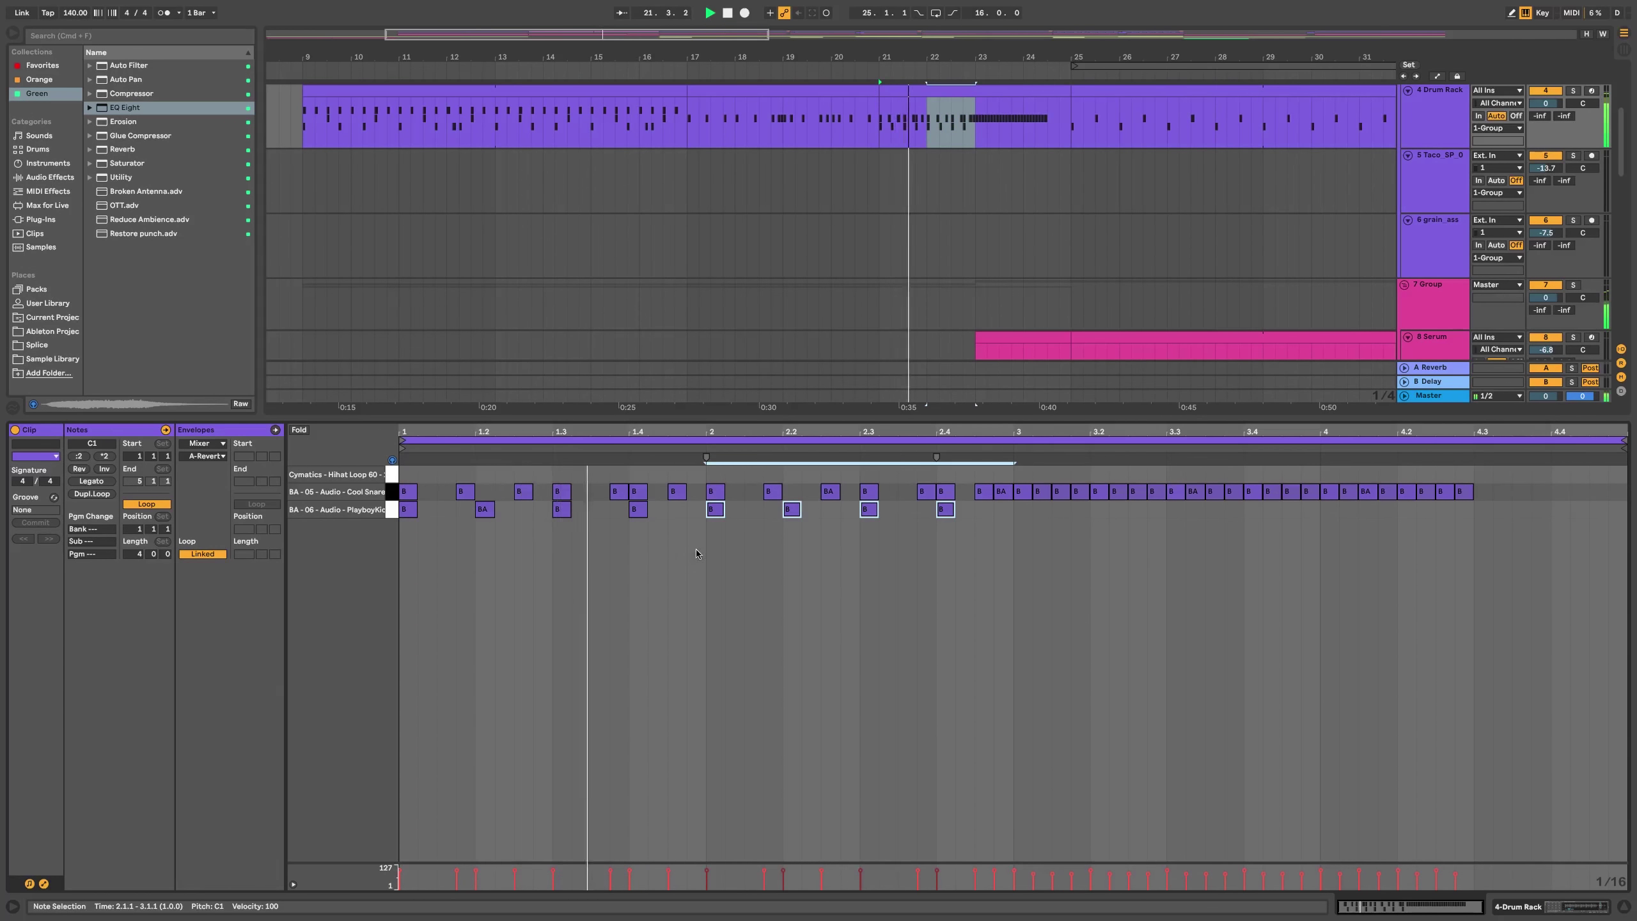
pyautogui.press('super+d')
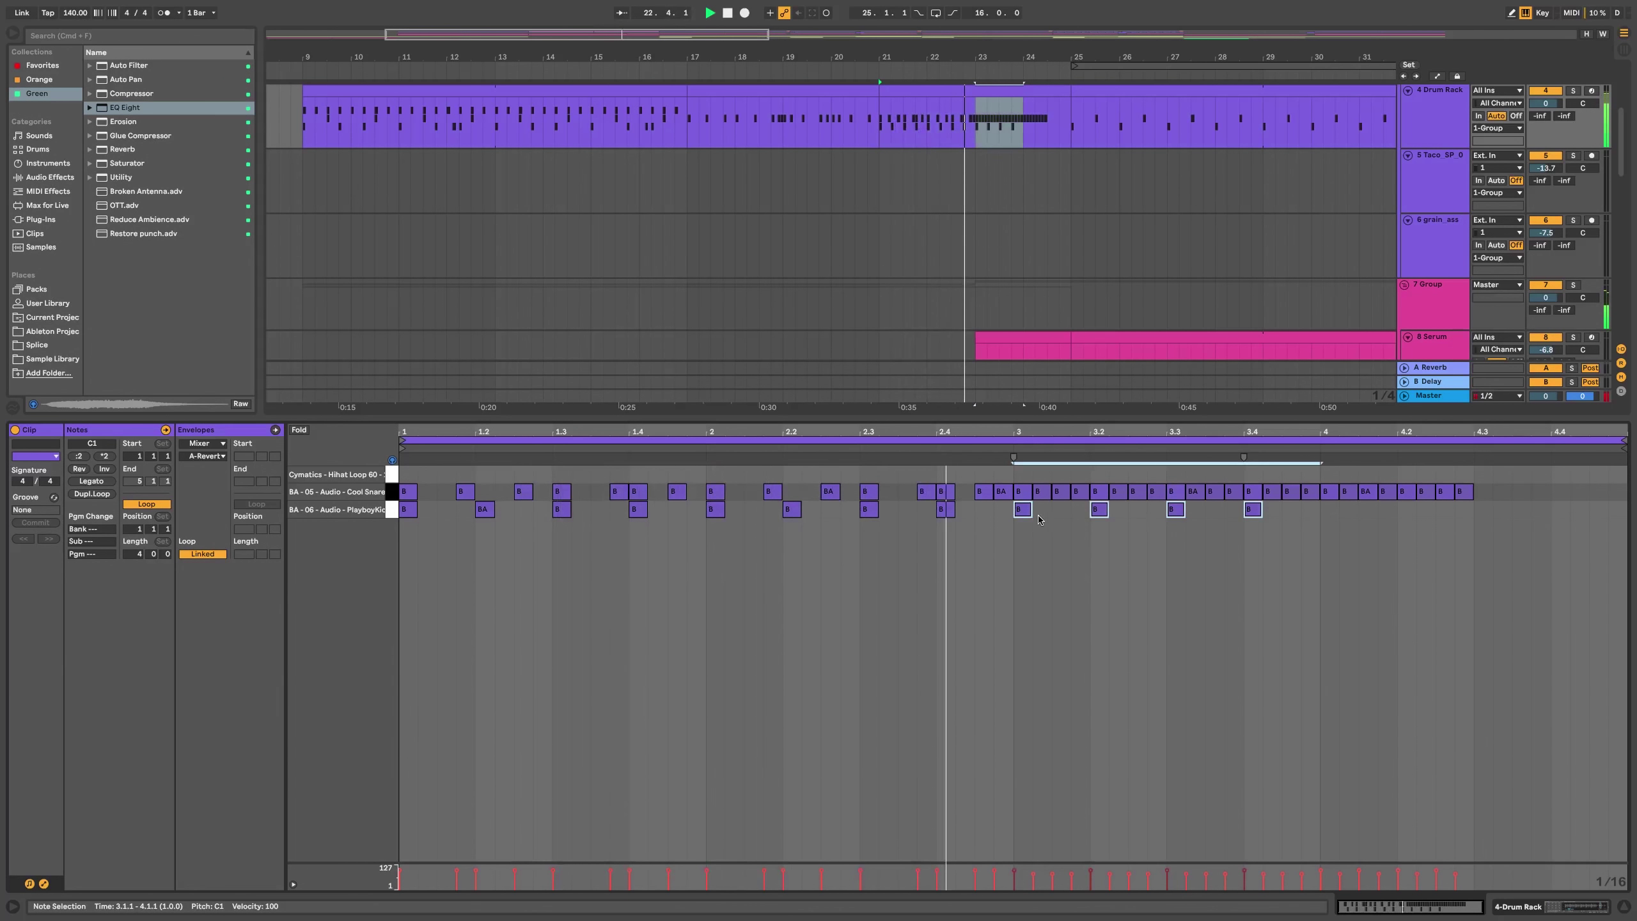
# - Double the kicks to eighth notes in bar 3 and add sixteenth-note kicks from 4.1 up to 4.3
pyautogui.click(1008, 546)
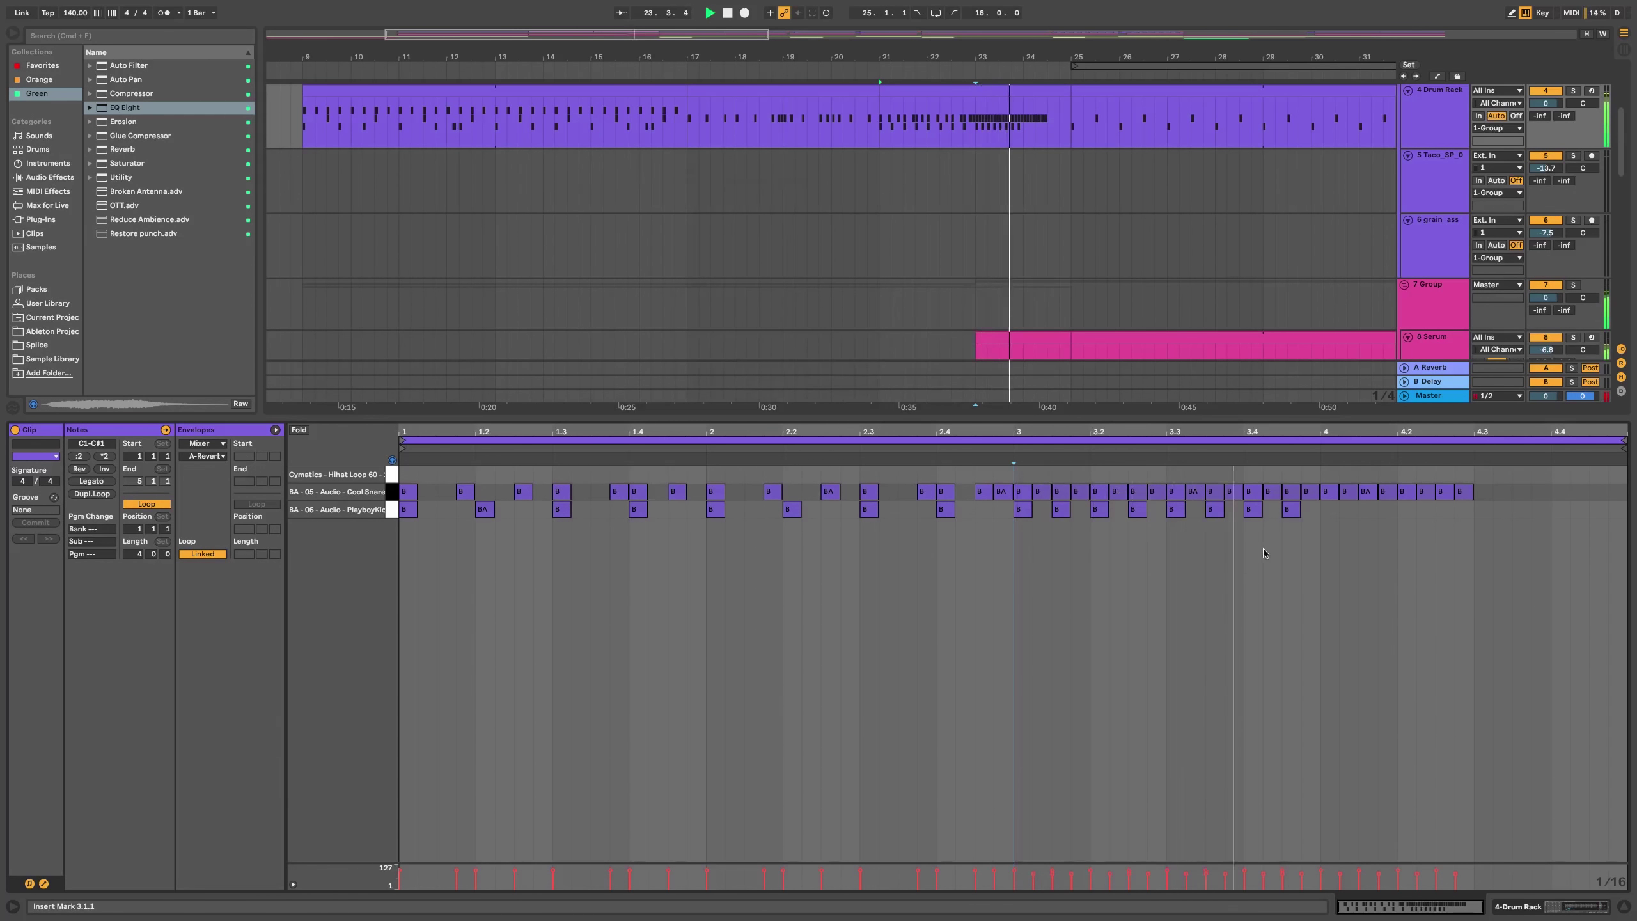
pyautogui.moveTo(1325, 515); pyautogui.dragTo(1463, 510)
pyautogui.click(1285, 545)
pyautogui.press('space')
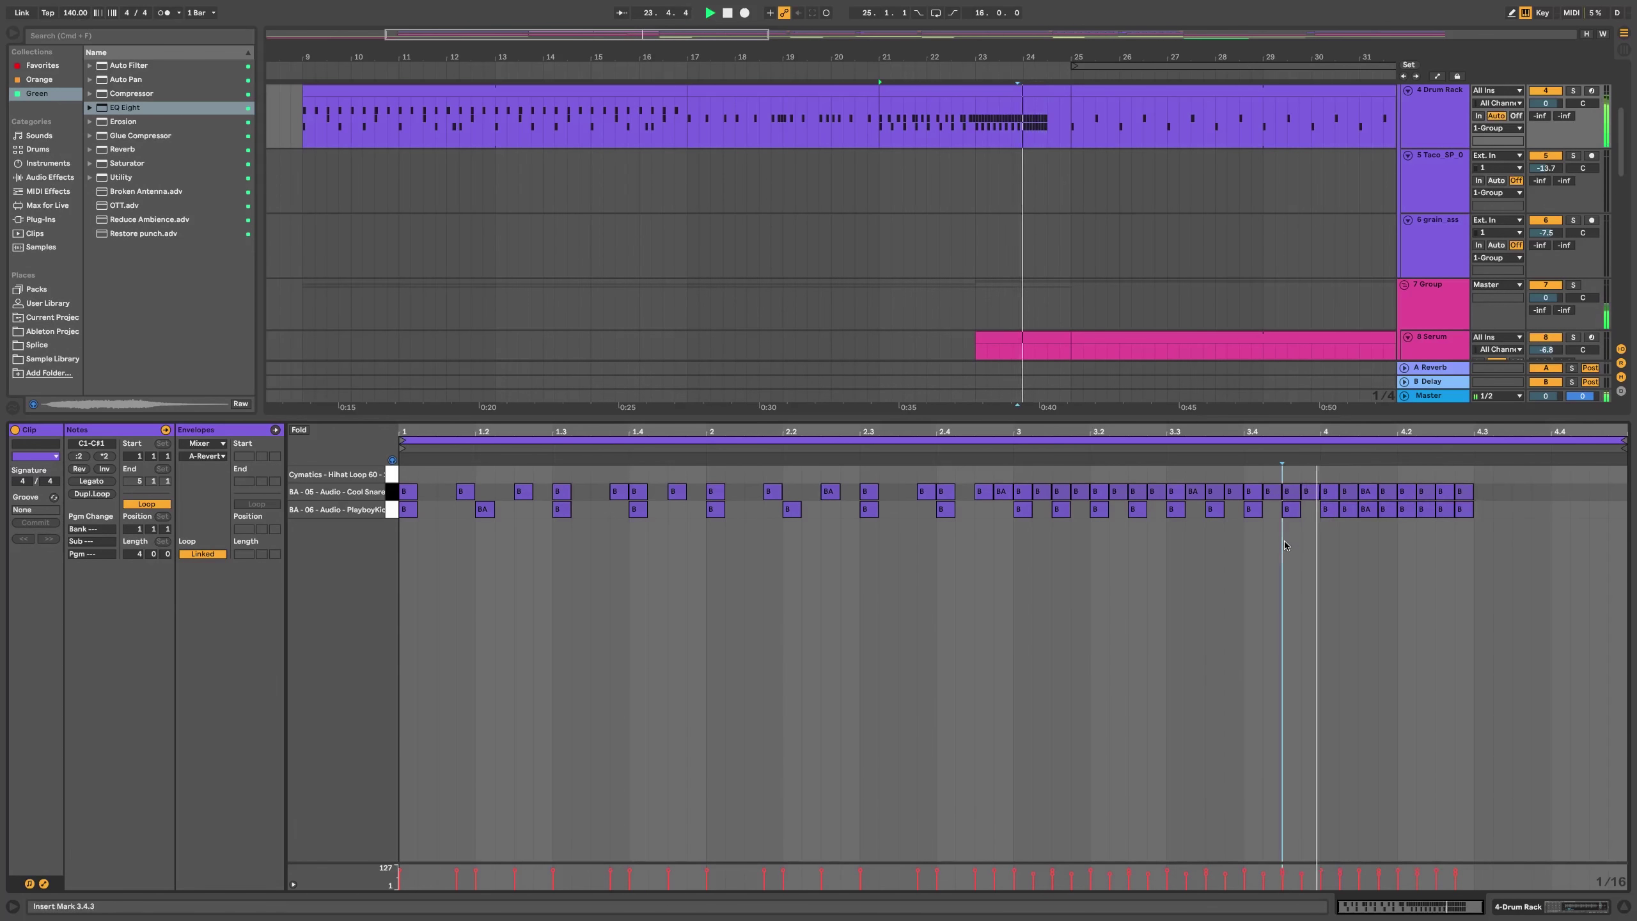
# - Delete the Drum Rack section from 24.1.1 to 24.3.1 to make space for the pre-drop bass
pyautogui.press('super+alt+l')
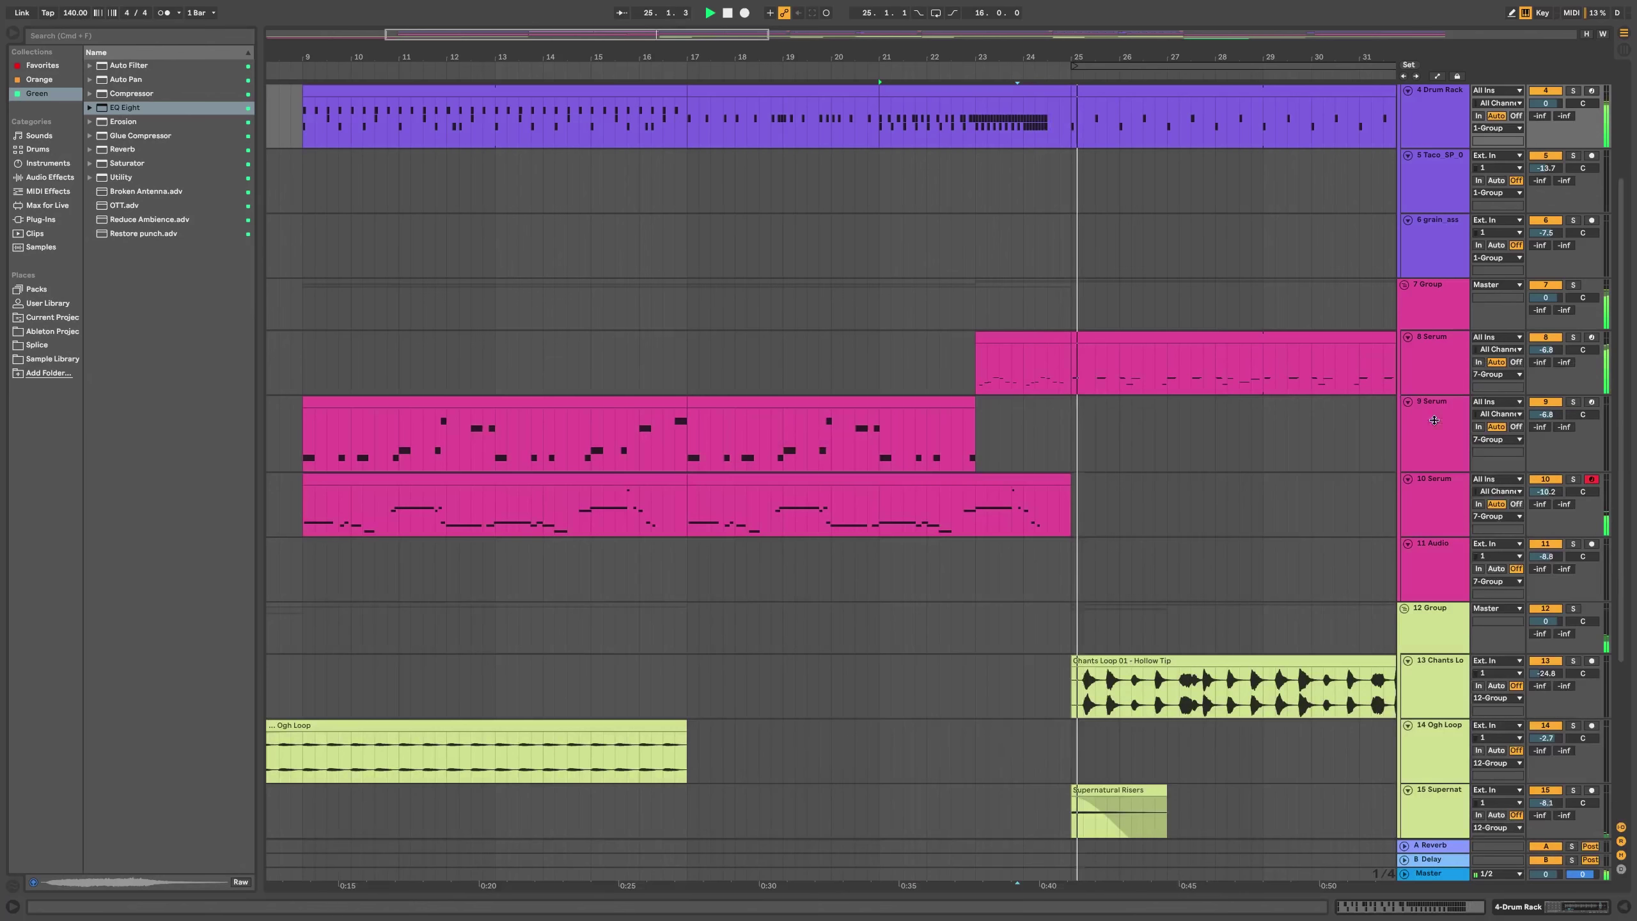
pyautogui.scroll(1, 1147, 362)
pyautogui.moveTo(1050, 187); pyautogui.dragTo(1076, 216)
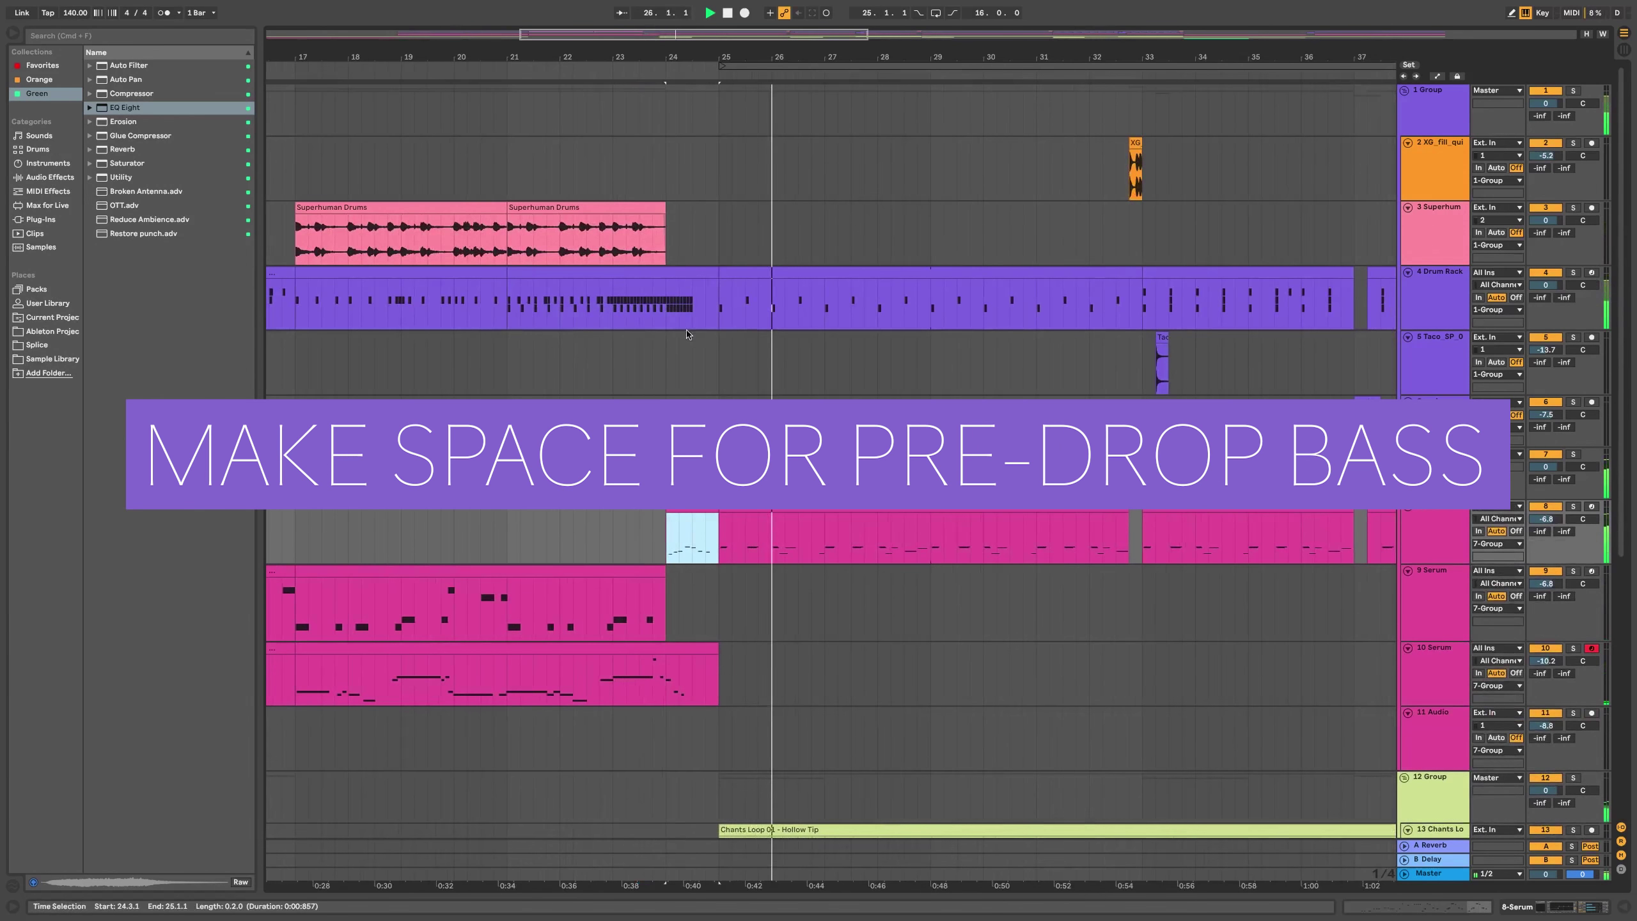
pyautogui.moveTo(667, 293); pyautogui.dragTo(686, 292)
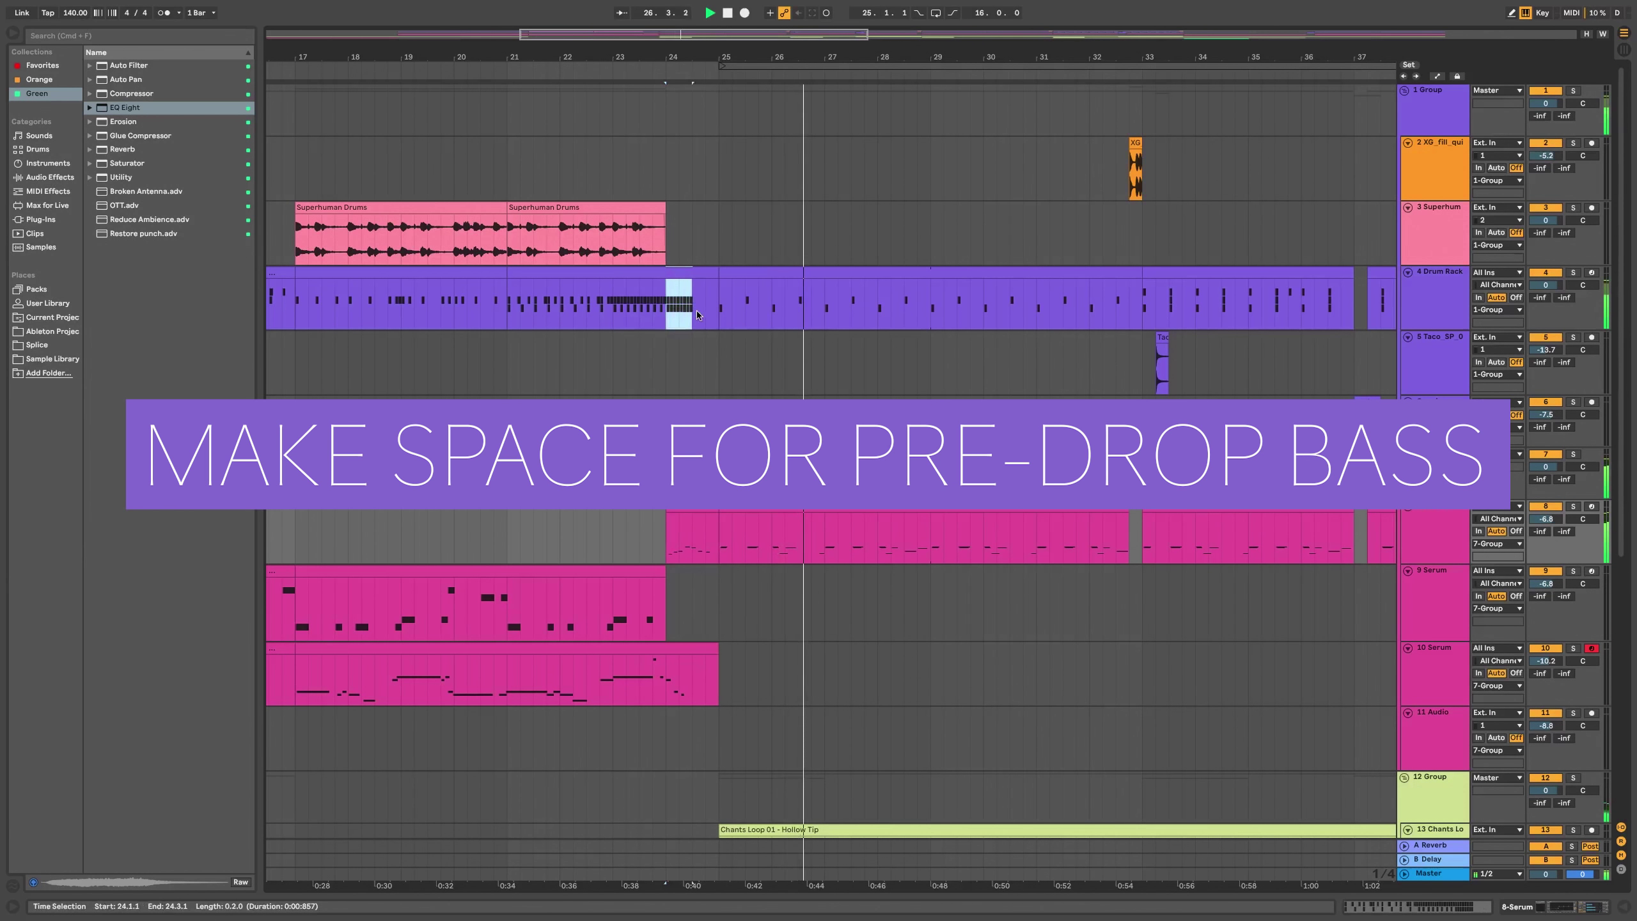
pyautogui.press('Delete')
pyautogui.press('Left')
pyautogui.press('Left')
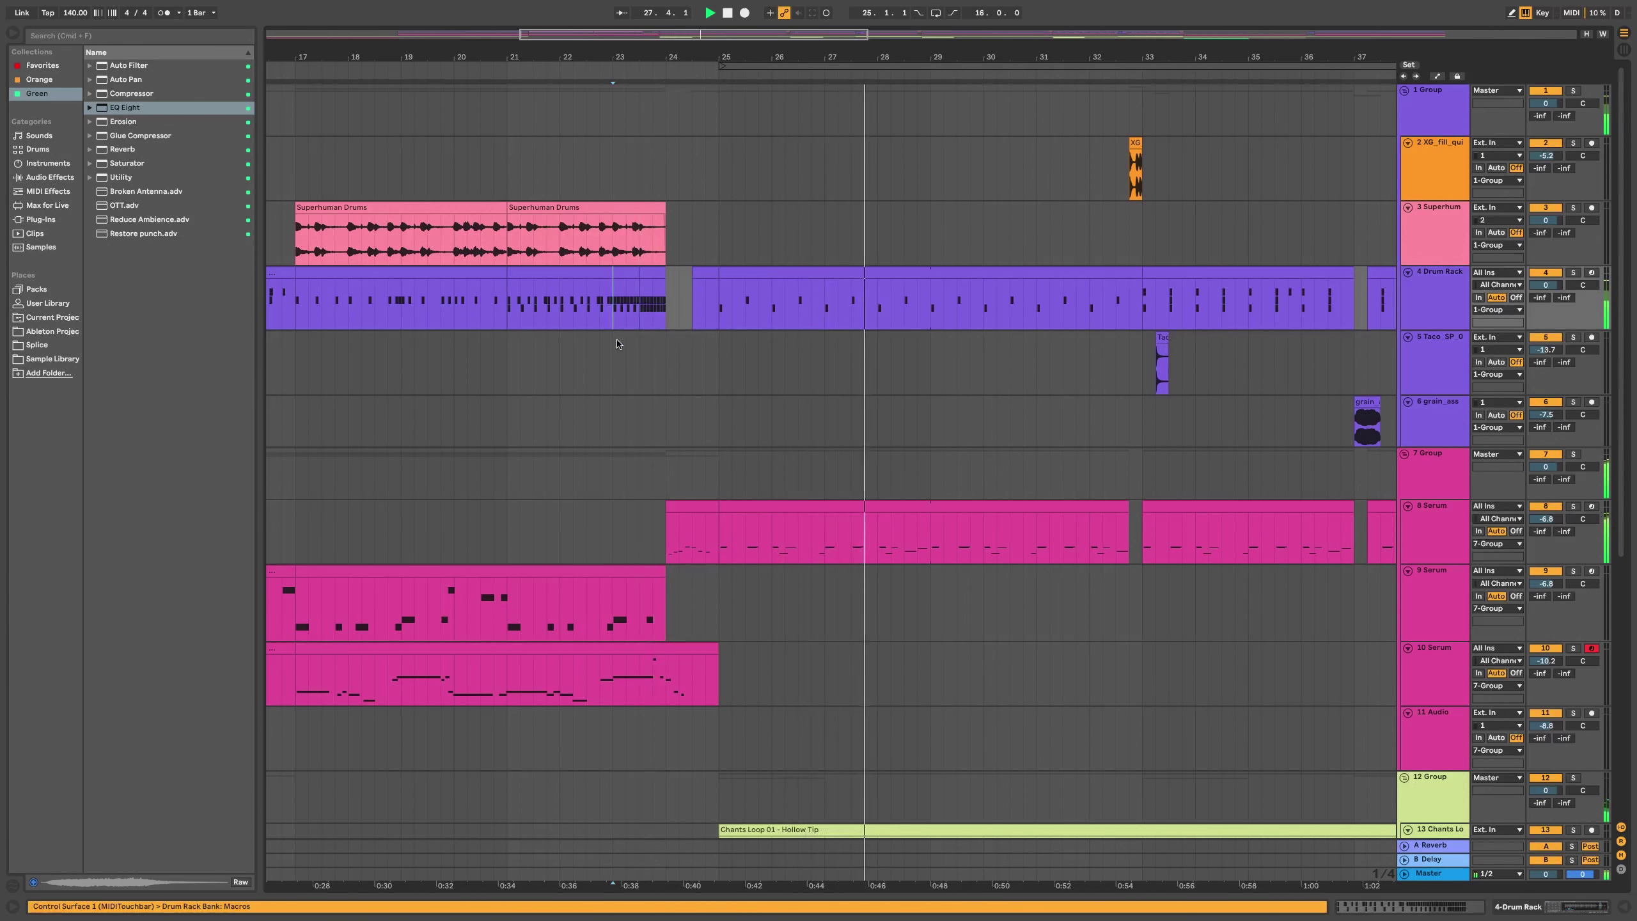
# - Play the transition from bar 23 and delete the remaining Drum Rack section from 24.3.1 to bar 25
pyautogui.click(616, 440)
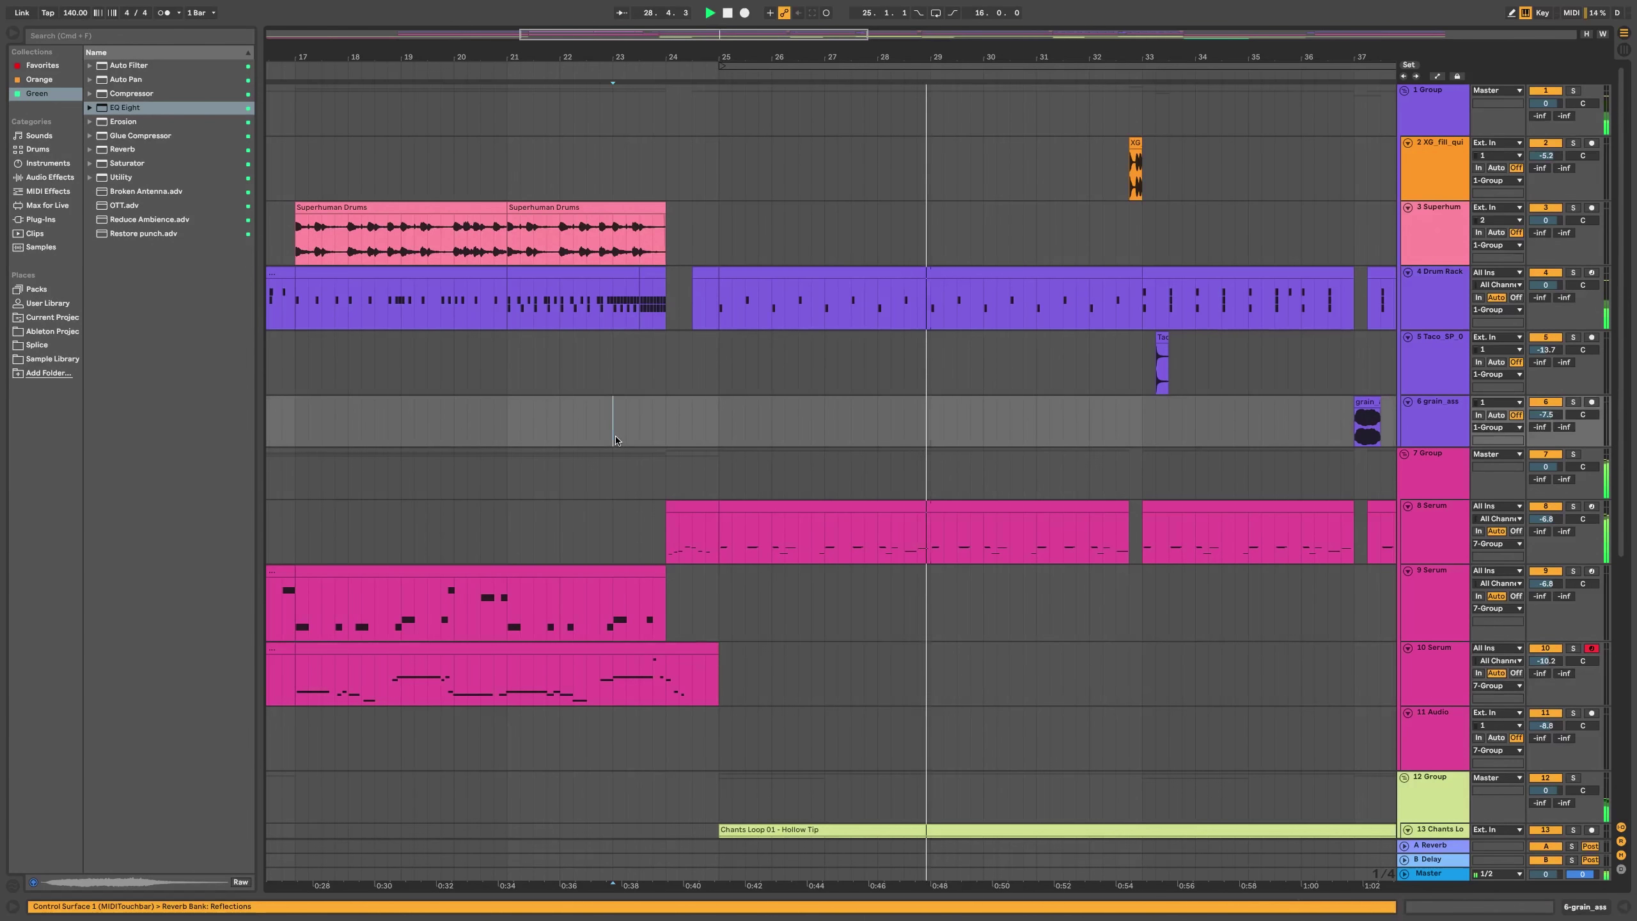
pyautogui.press('space')
pyautogui.press('space')
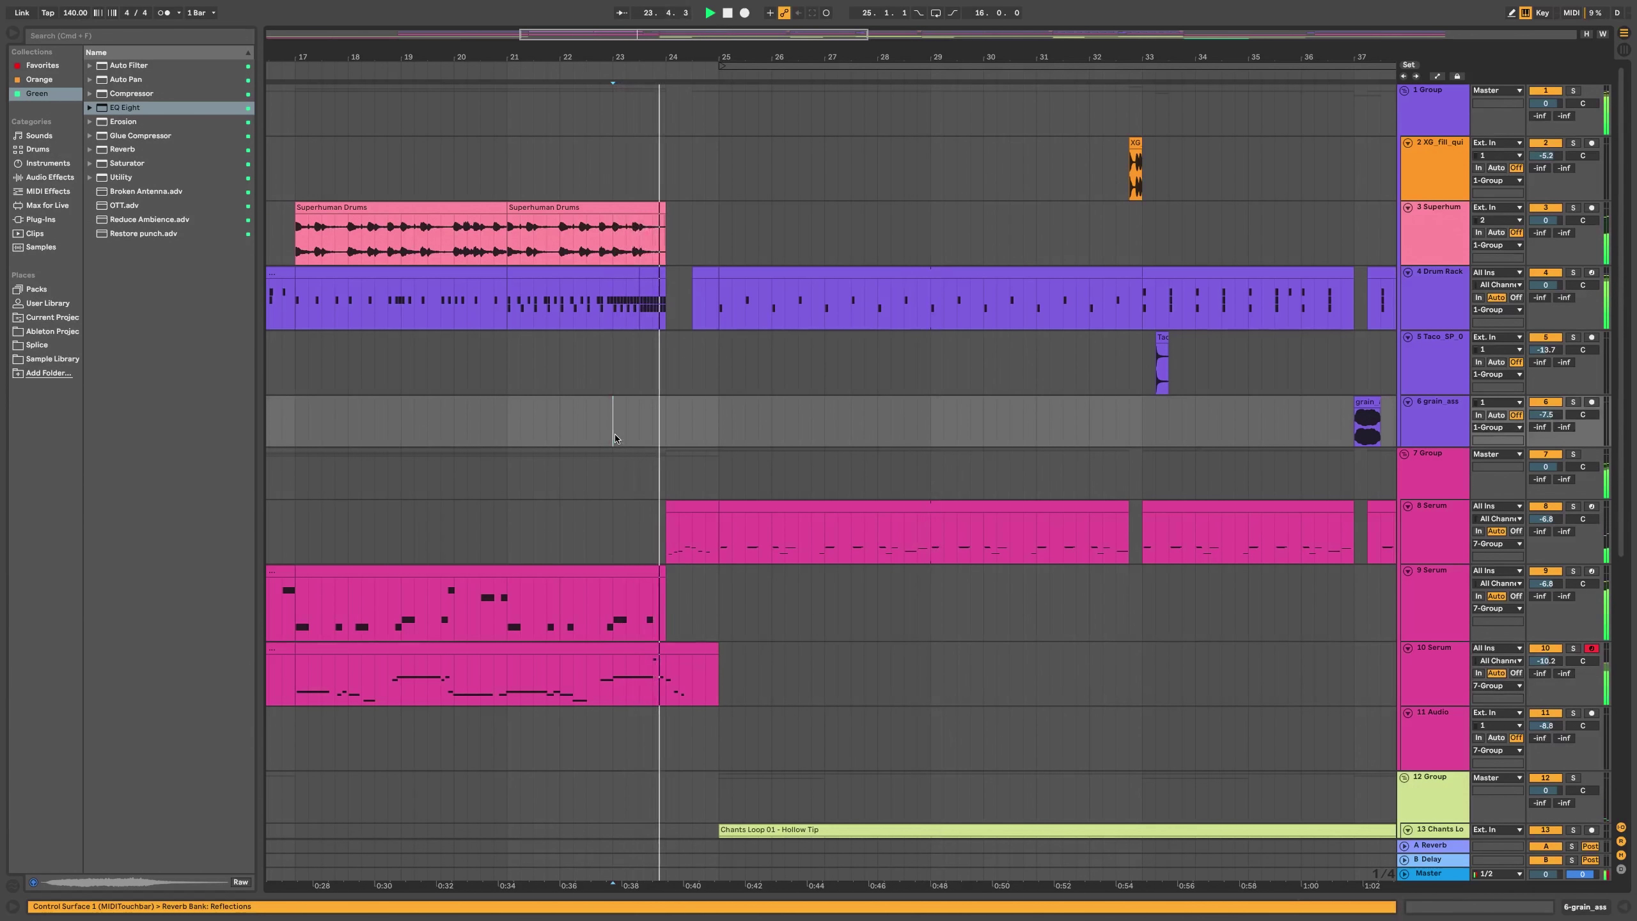
pyautogui.moveTo(694, 303); pyautogui.dragTo(710, 325)
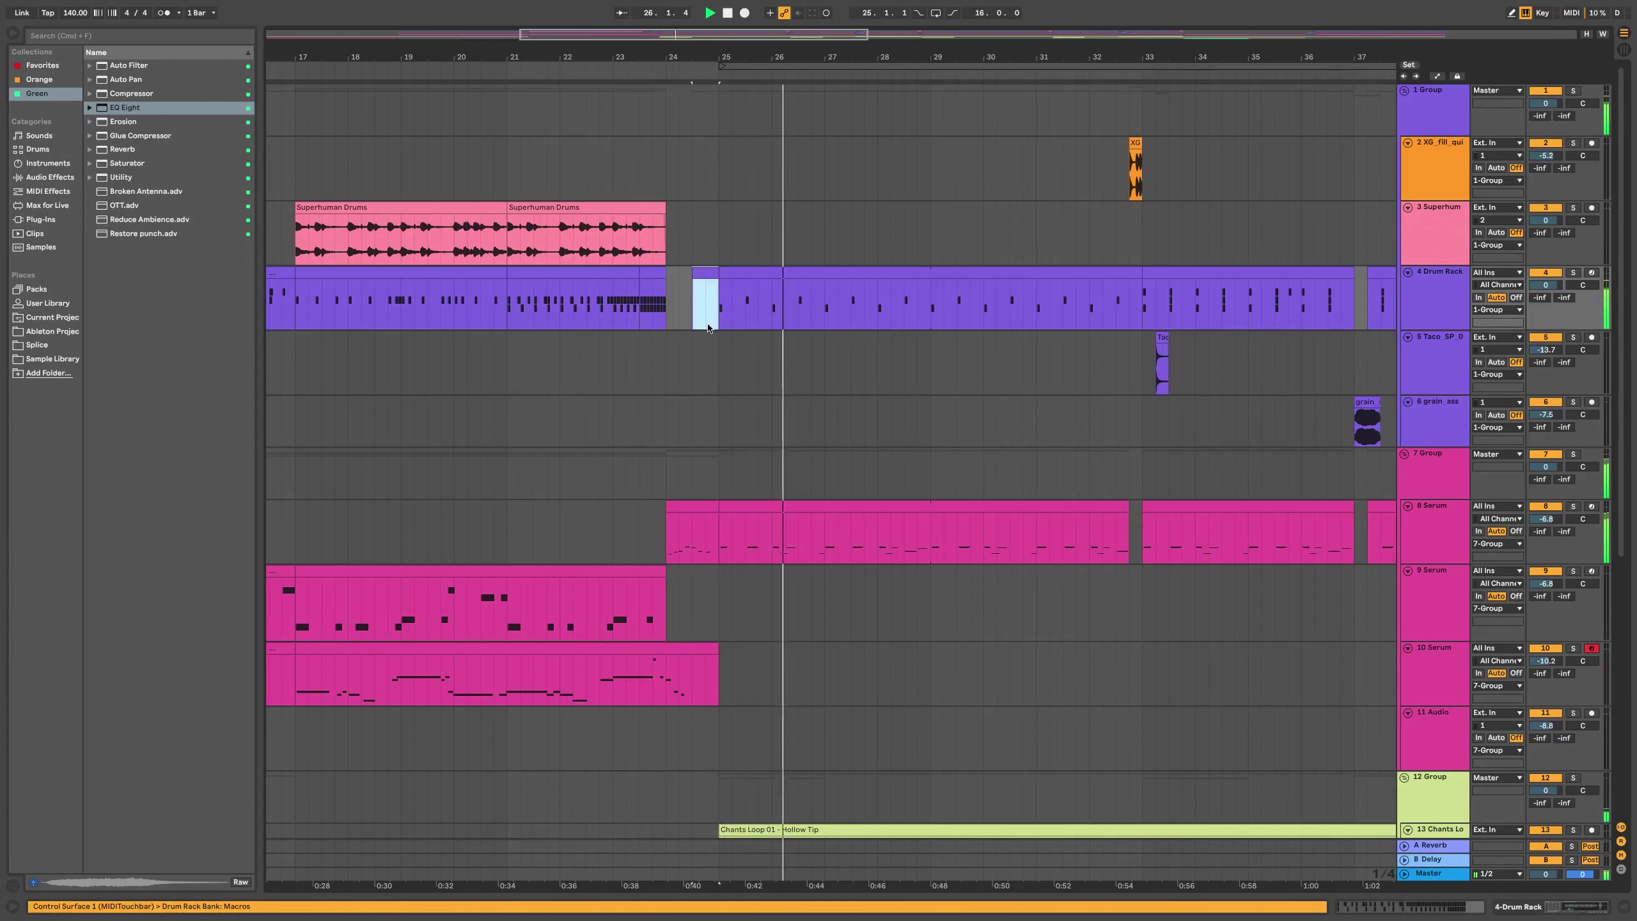
pyautogui.press('Delete')
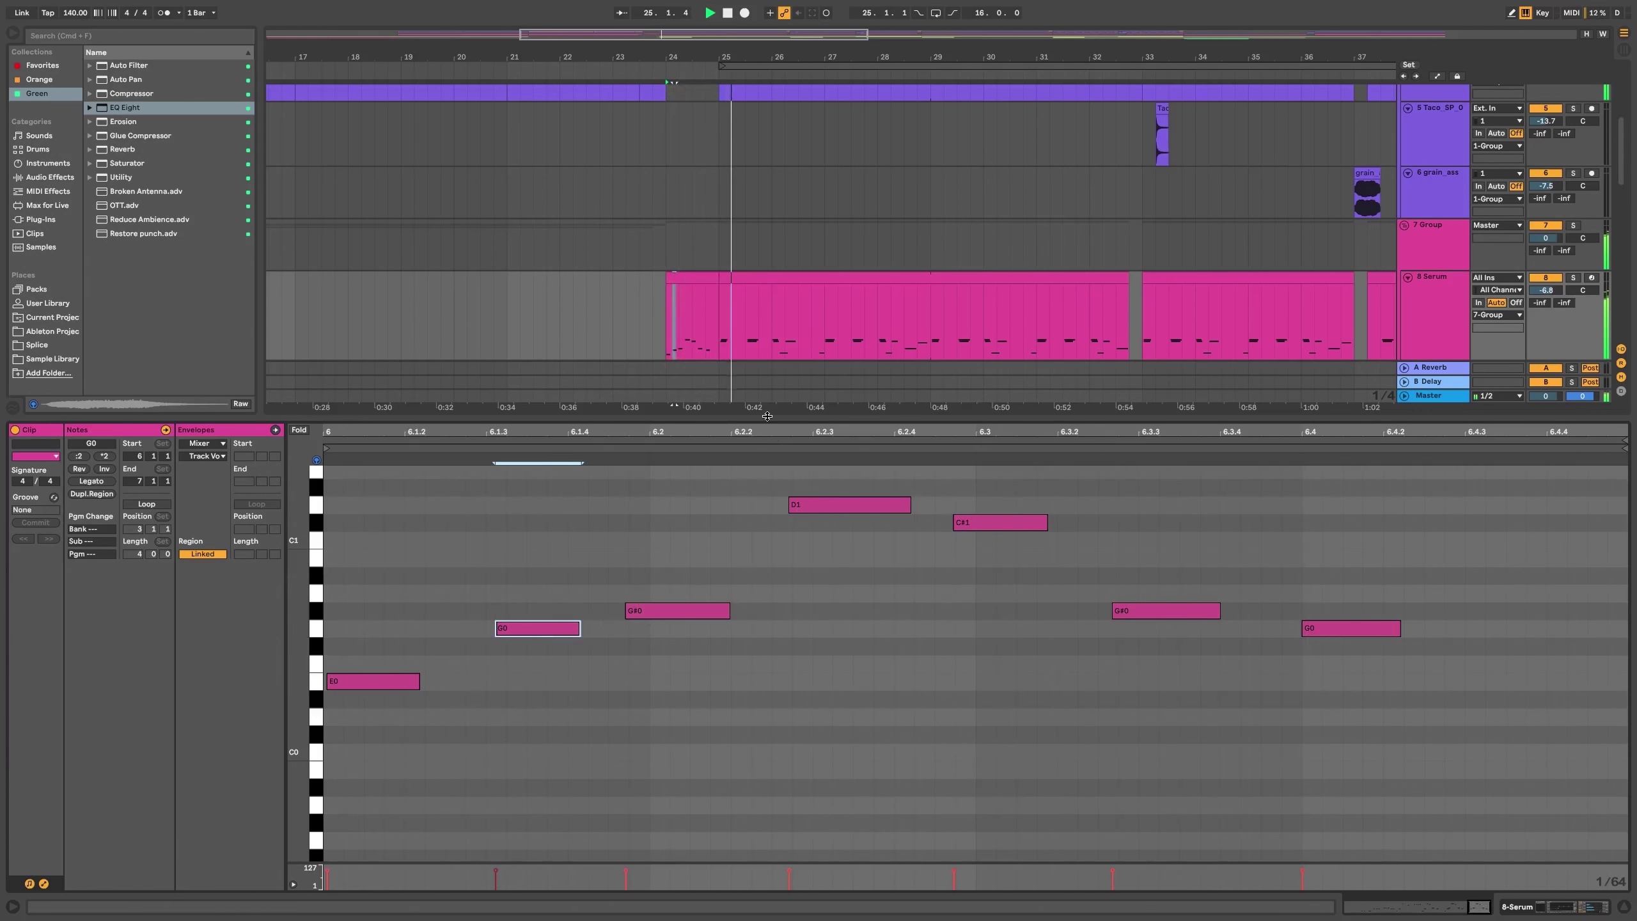
# - Check the drop bass notes in the 8 Serum clip and delete the Pitch device from that track's chain
pyautogui.moveTo(767, 416); pyautogui.dragTo(767, 896)
pyautogui.doubleClick(800, 278)
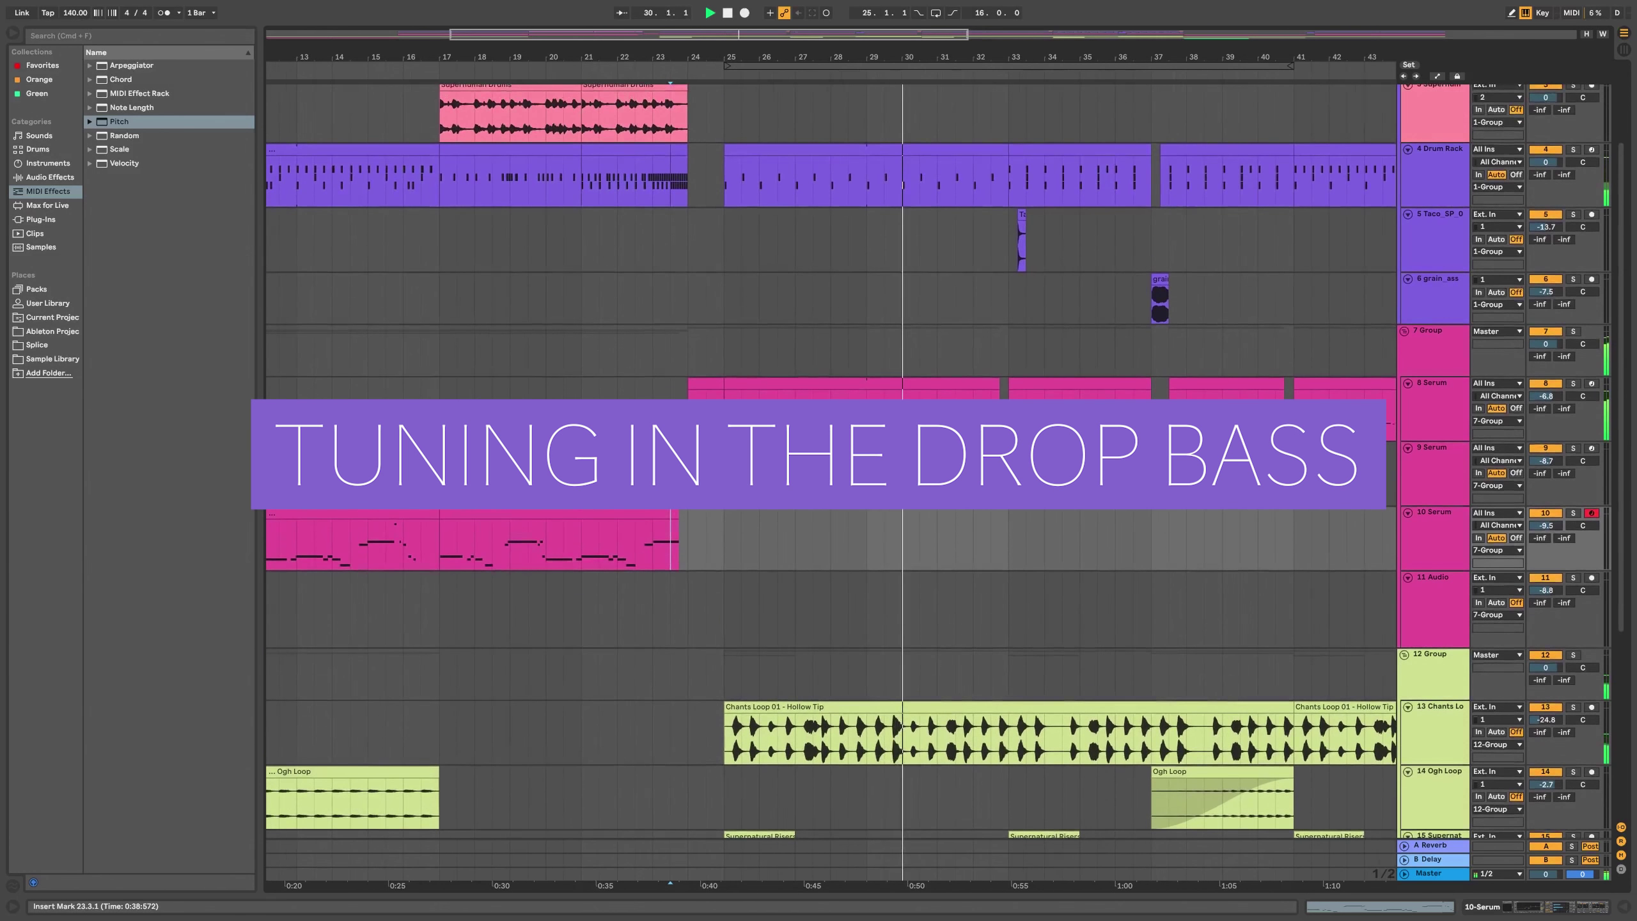
pyautogui.click(851, 365)
pyautogui.doubleClick(851, 364)
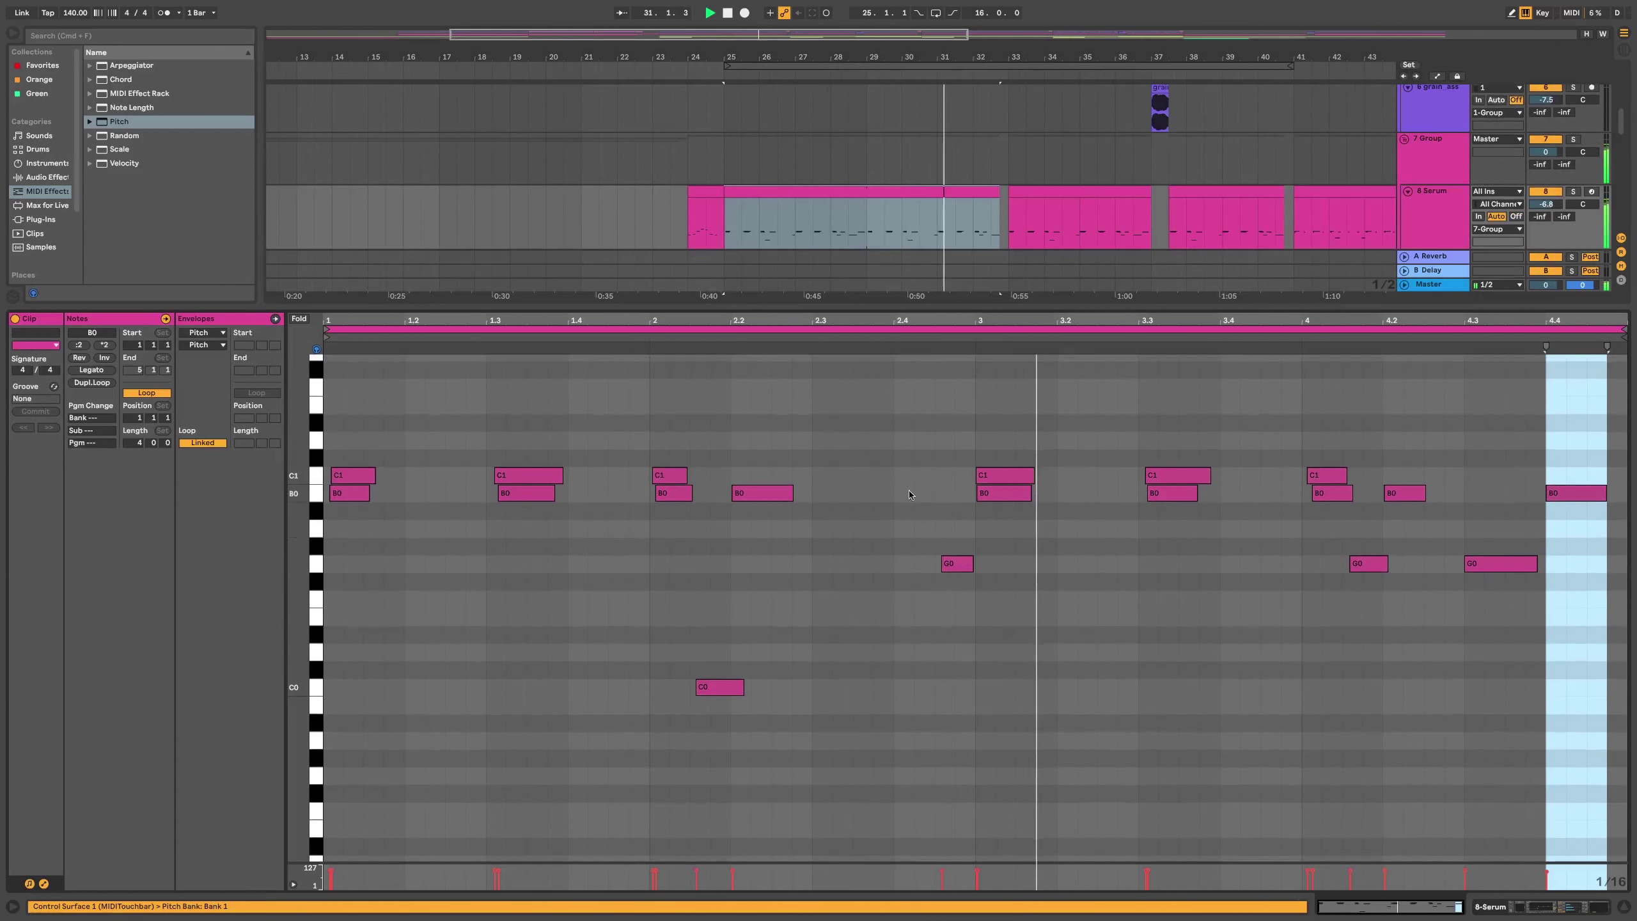
pyautogui.press('super+alt+l')
pyautogui.press('super+alt+l')
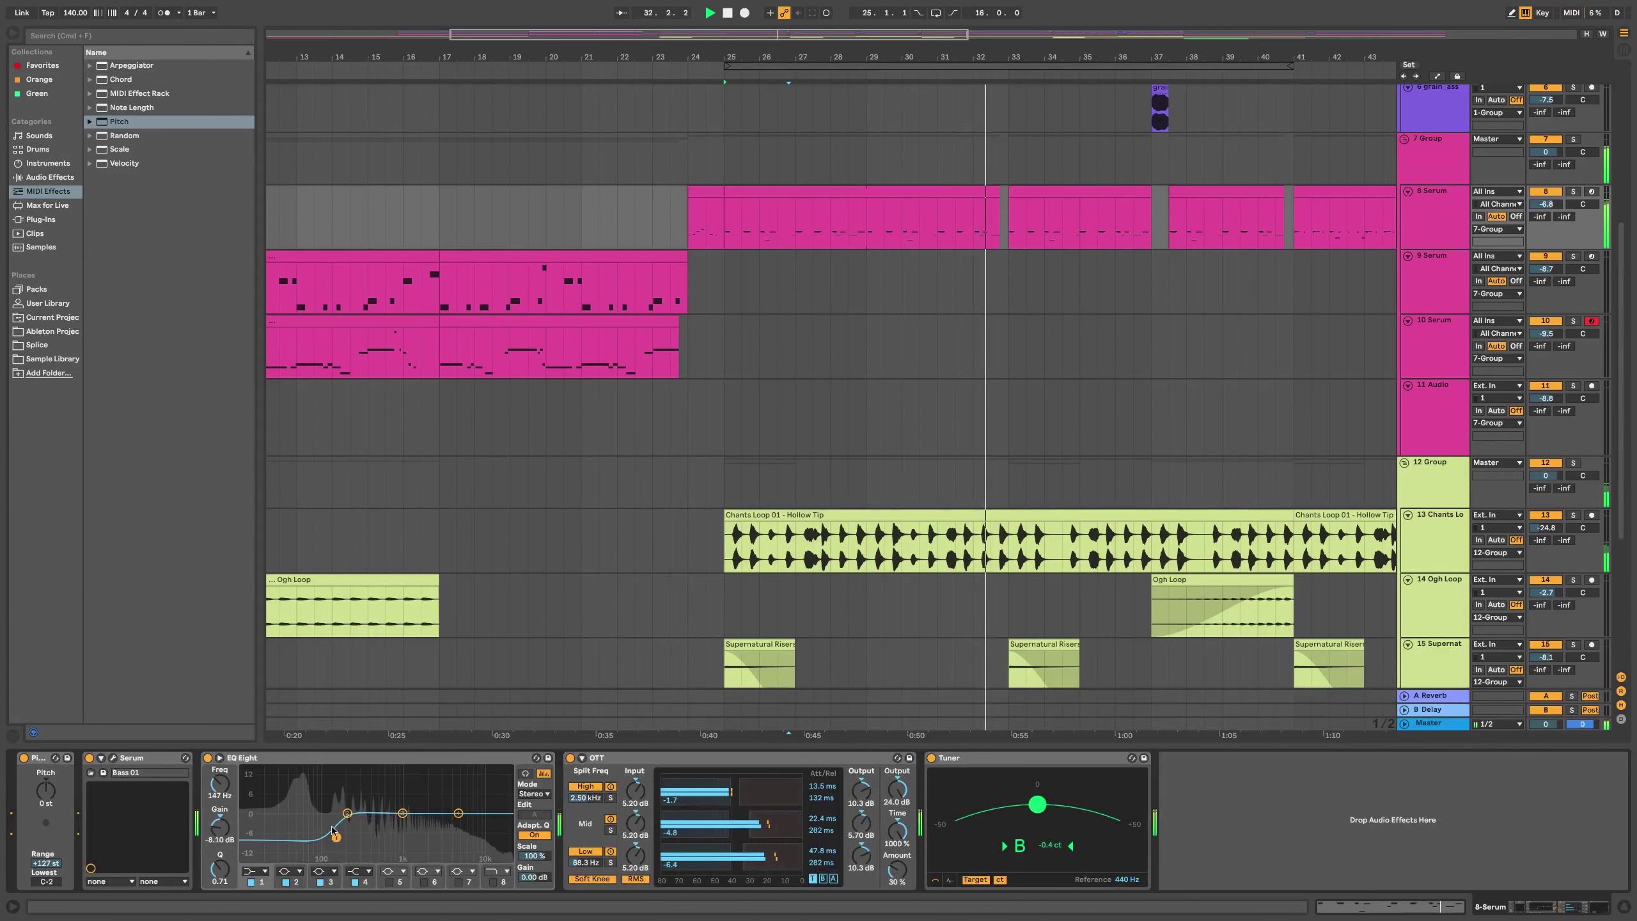
pyautogui.click(16, 766)
pyautogui.press('Delete')
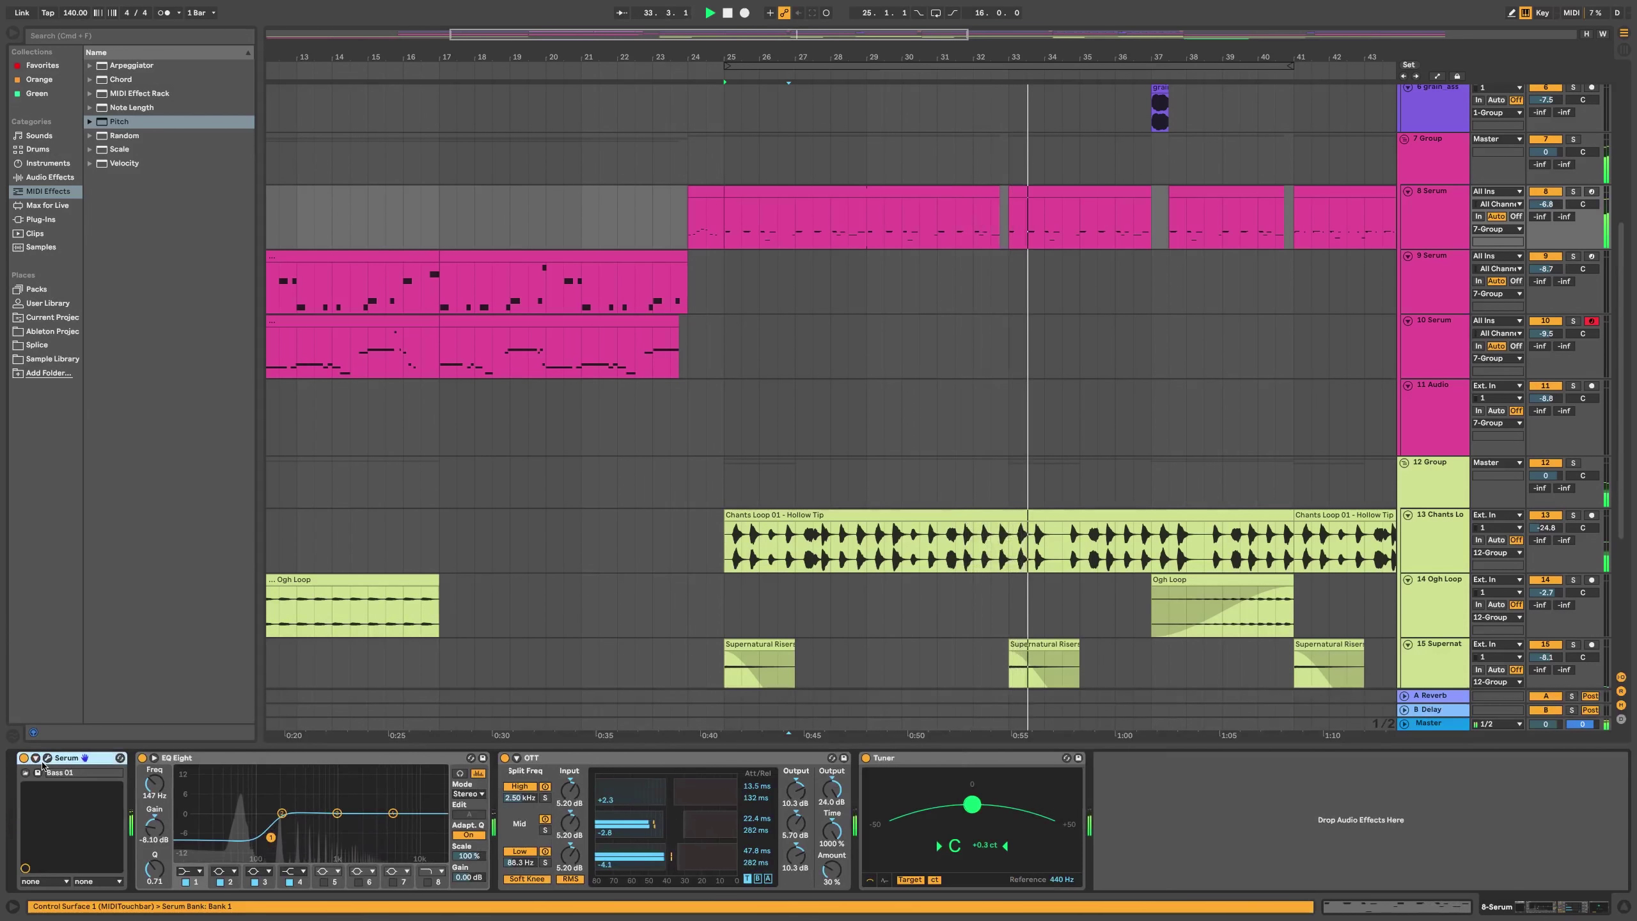
# - Enable the Chorus effect in the Serum instrument on 8 Serum and raise its mix
pyautogui.click(47, 759)
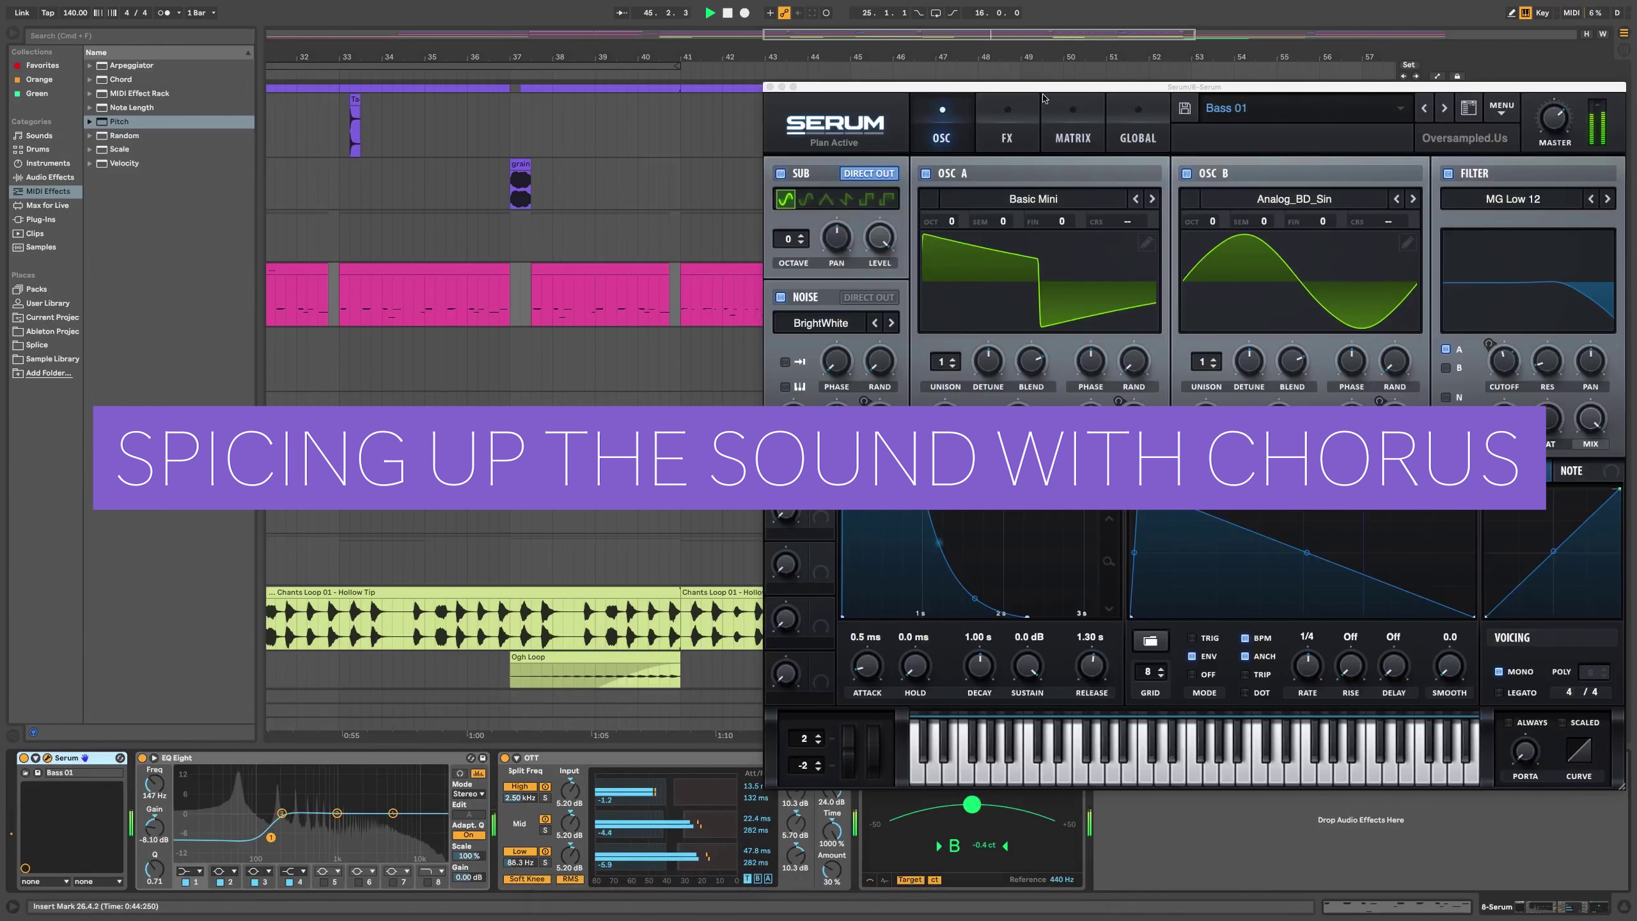
pyautogui.click(1006, 138)
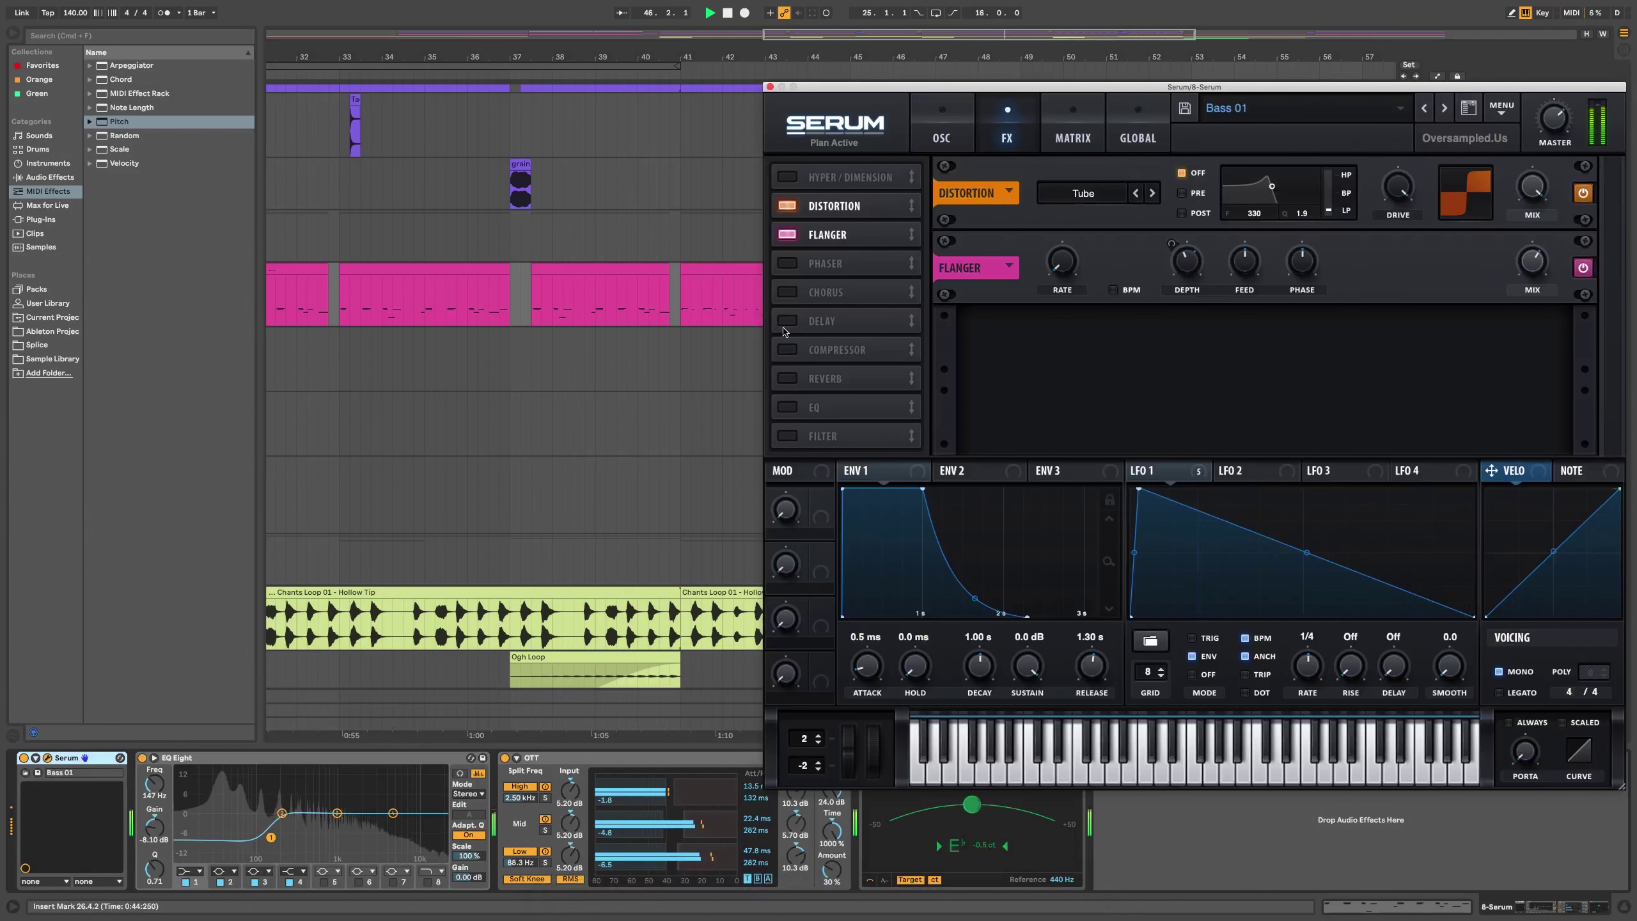
pyautogui.click(798, 291)
pyautogui.moveTo(1533, 337); pyautogui.dragTo(1534, 271)
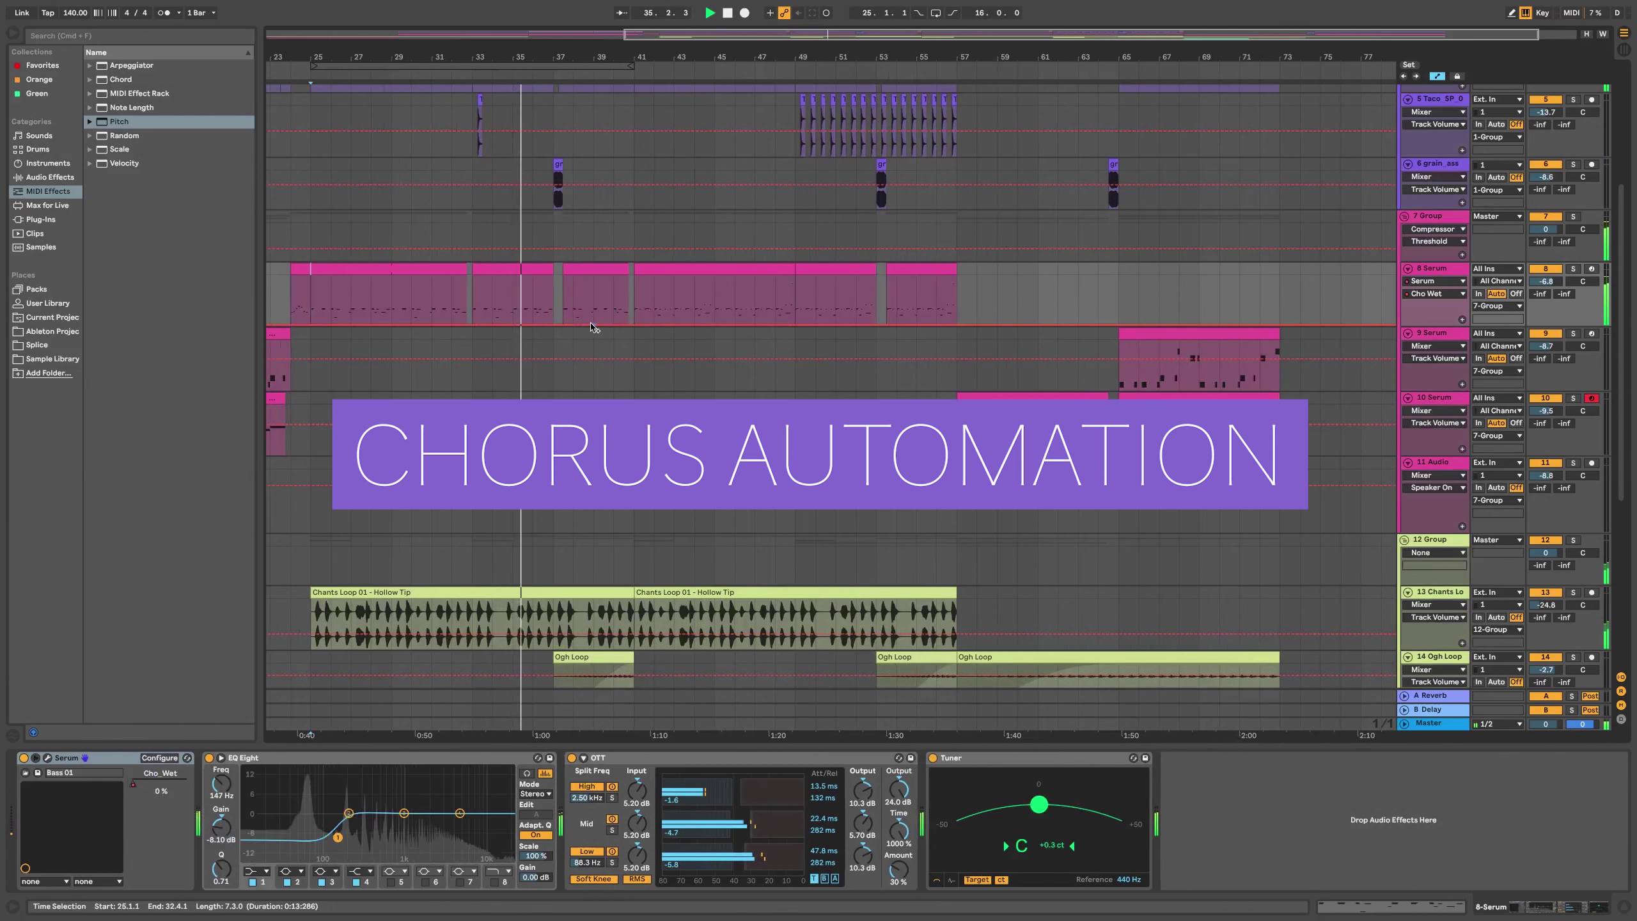
# - Automate Cho_Wet on 8 Serum to ramp from 0 to 100 % between bars 39 and 41, and give it its own lane
pyautogui.moveTo(628, 327)
pyautogui.mouseDown()
pyautogui.moveTo(646, 282)
pyautogui.moveTo(628, 281)
pyautogui.mouseUp()
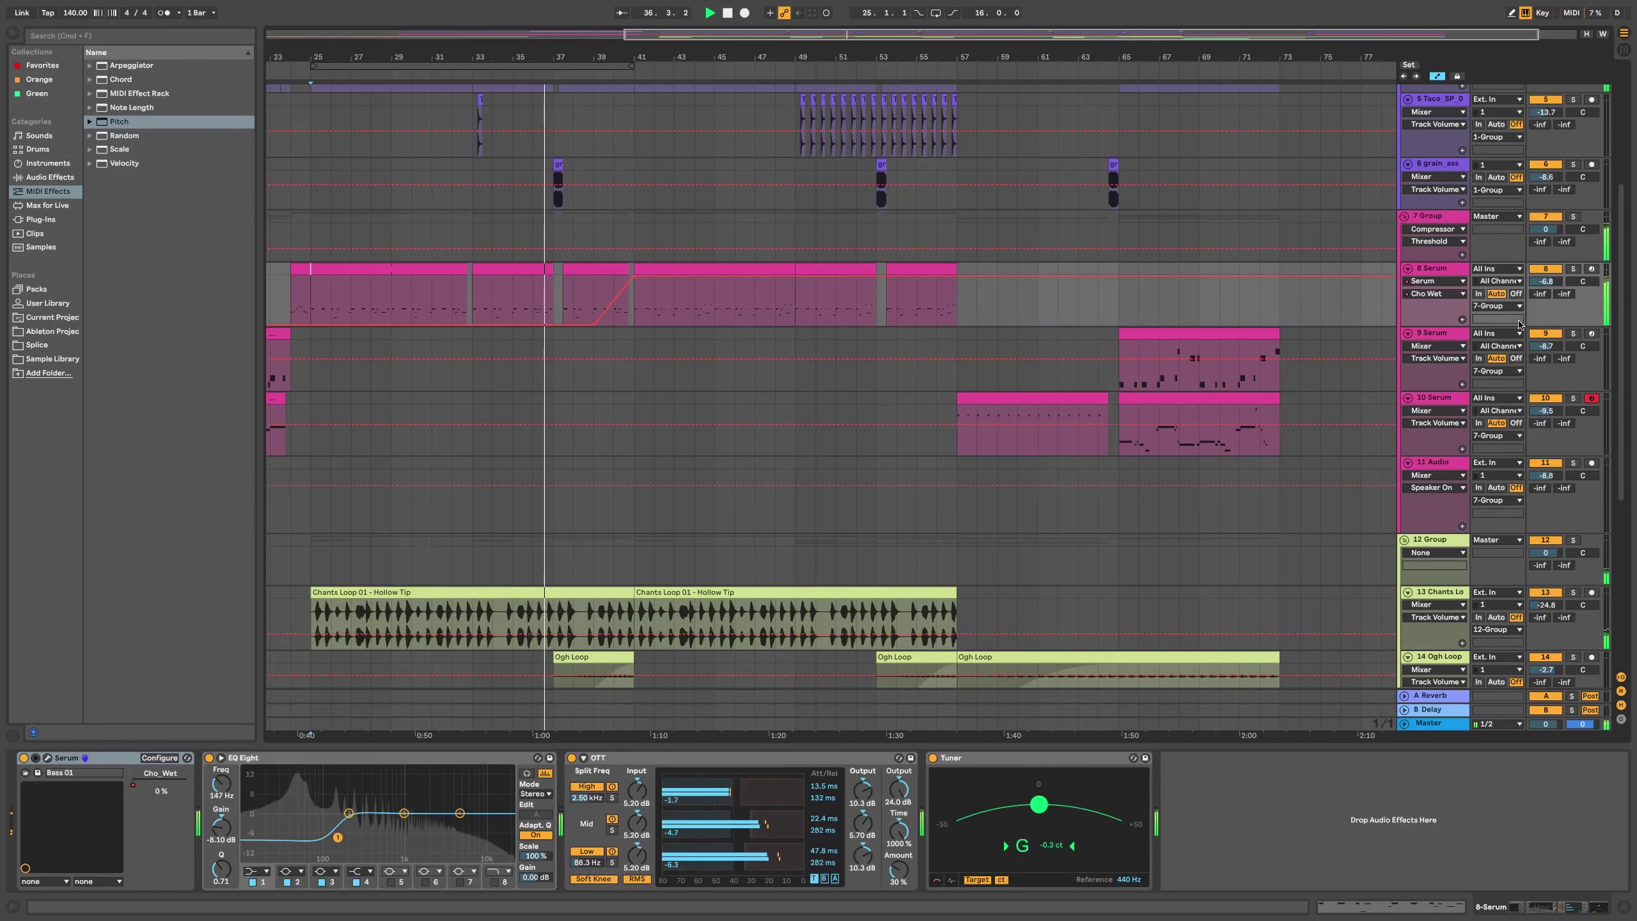
pyautogui.click(1462, 319)
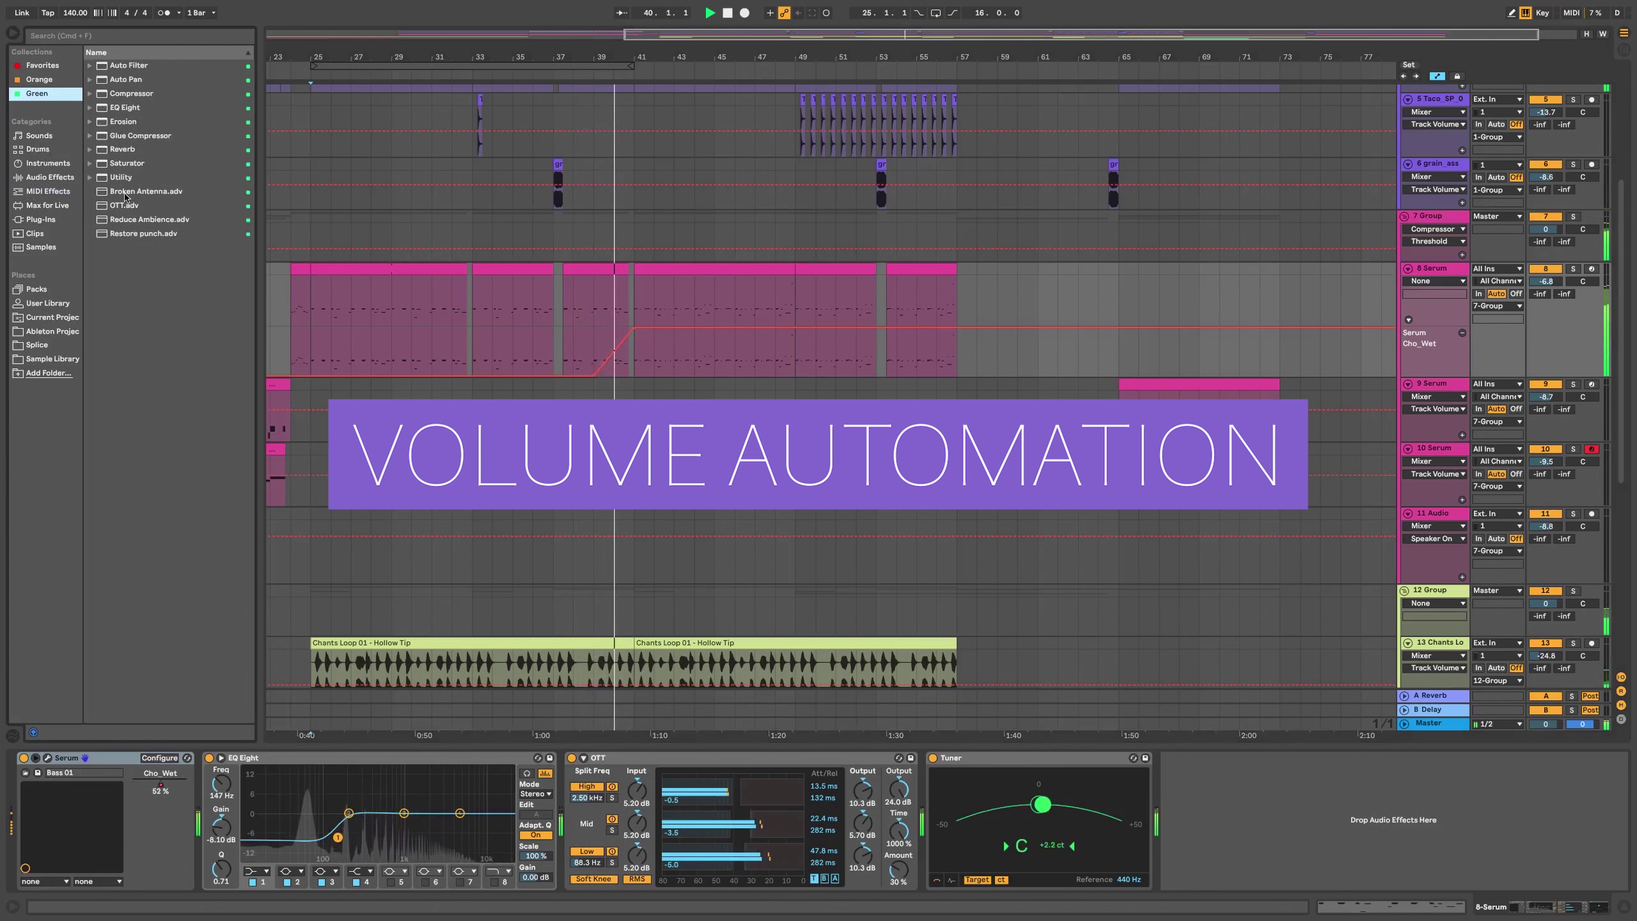
# - Insert a Utility before the Tuner on 8 Serum and edit its Gain automation near bar 41
pyautogui.moveTo(121, 177); pyautogui.dragTo(931, 799)
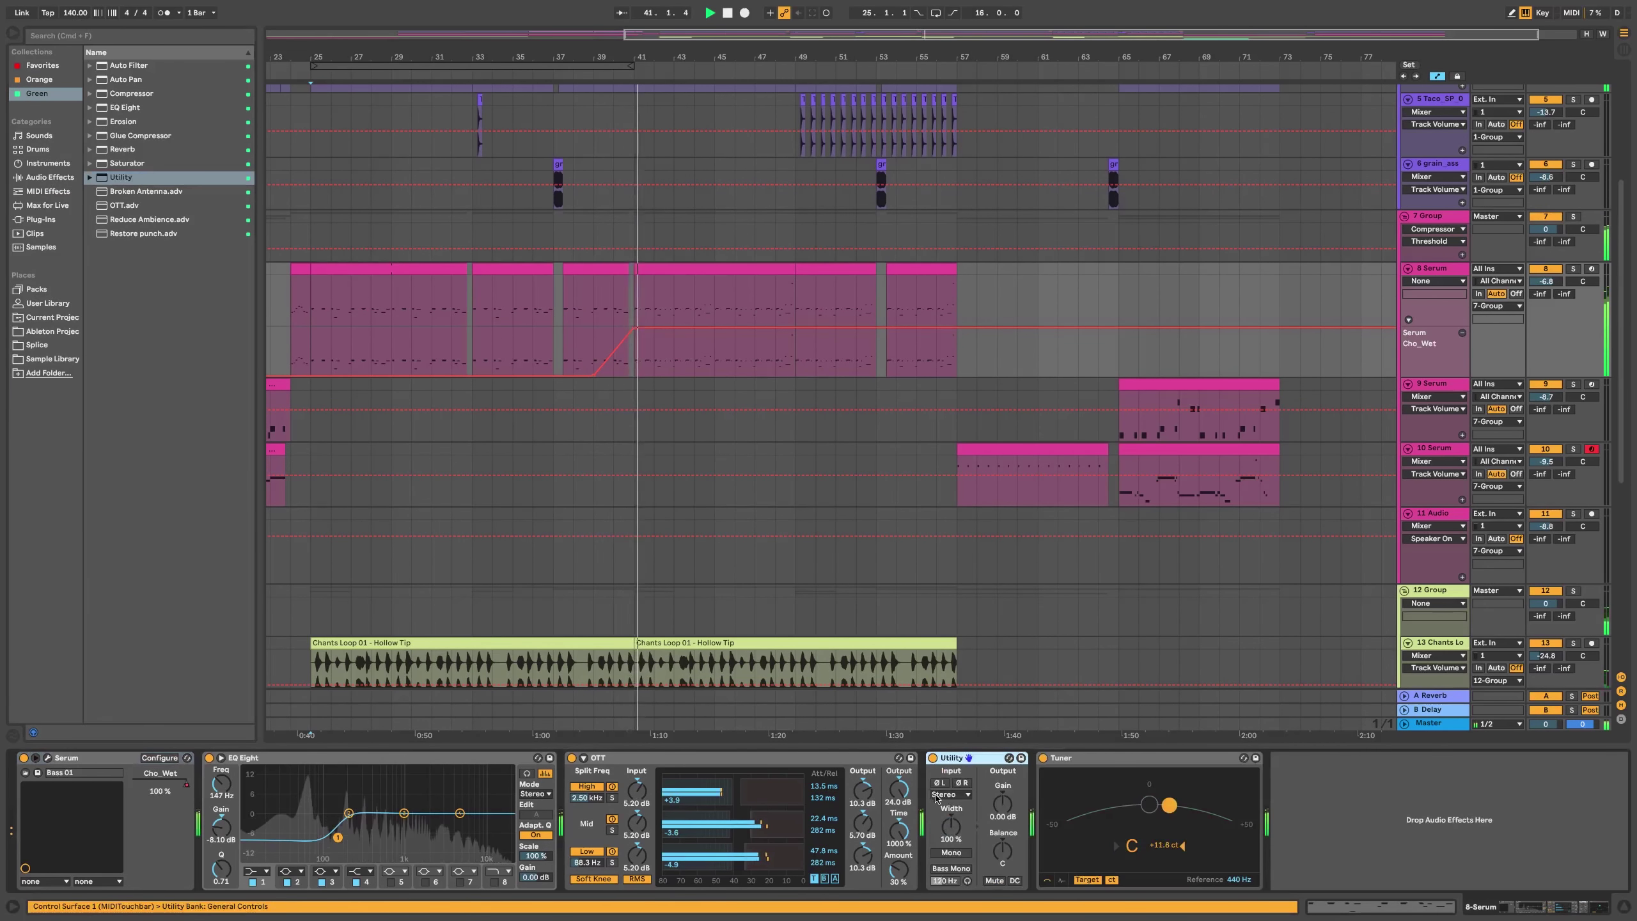
pyautogui.click(1002, 803)
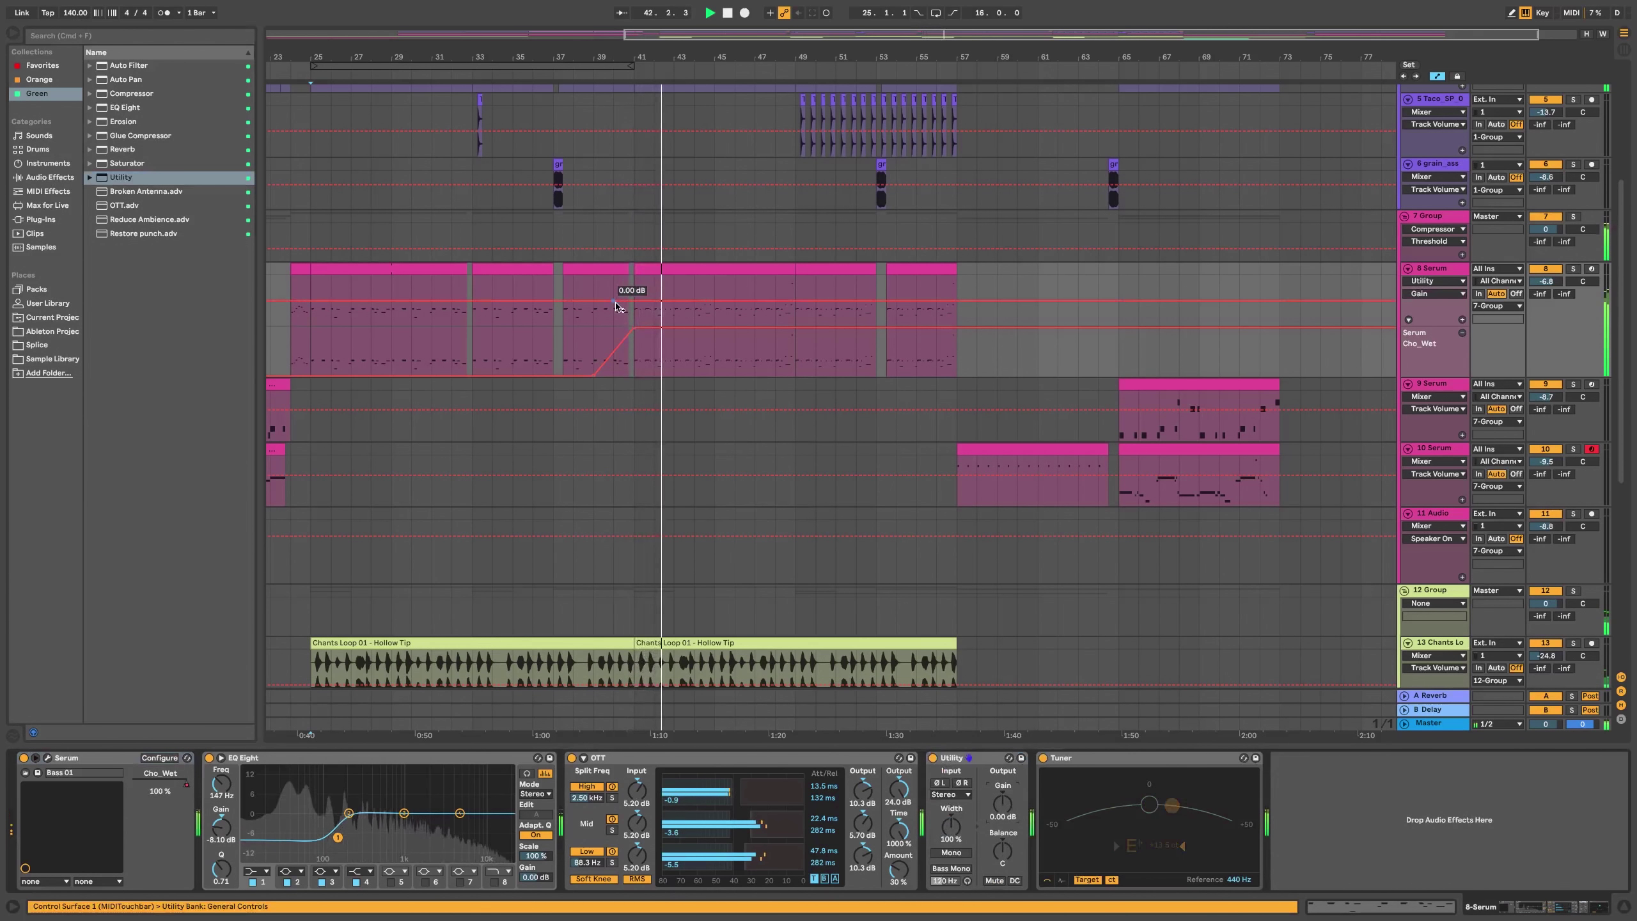
pyautogui.moveTo(617, 307); pyautogui.dragTo(635, 301)
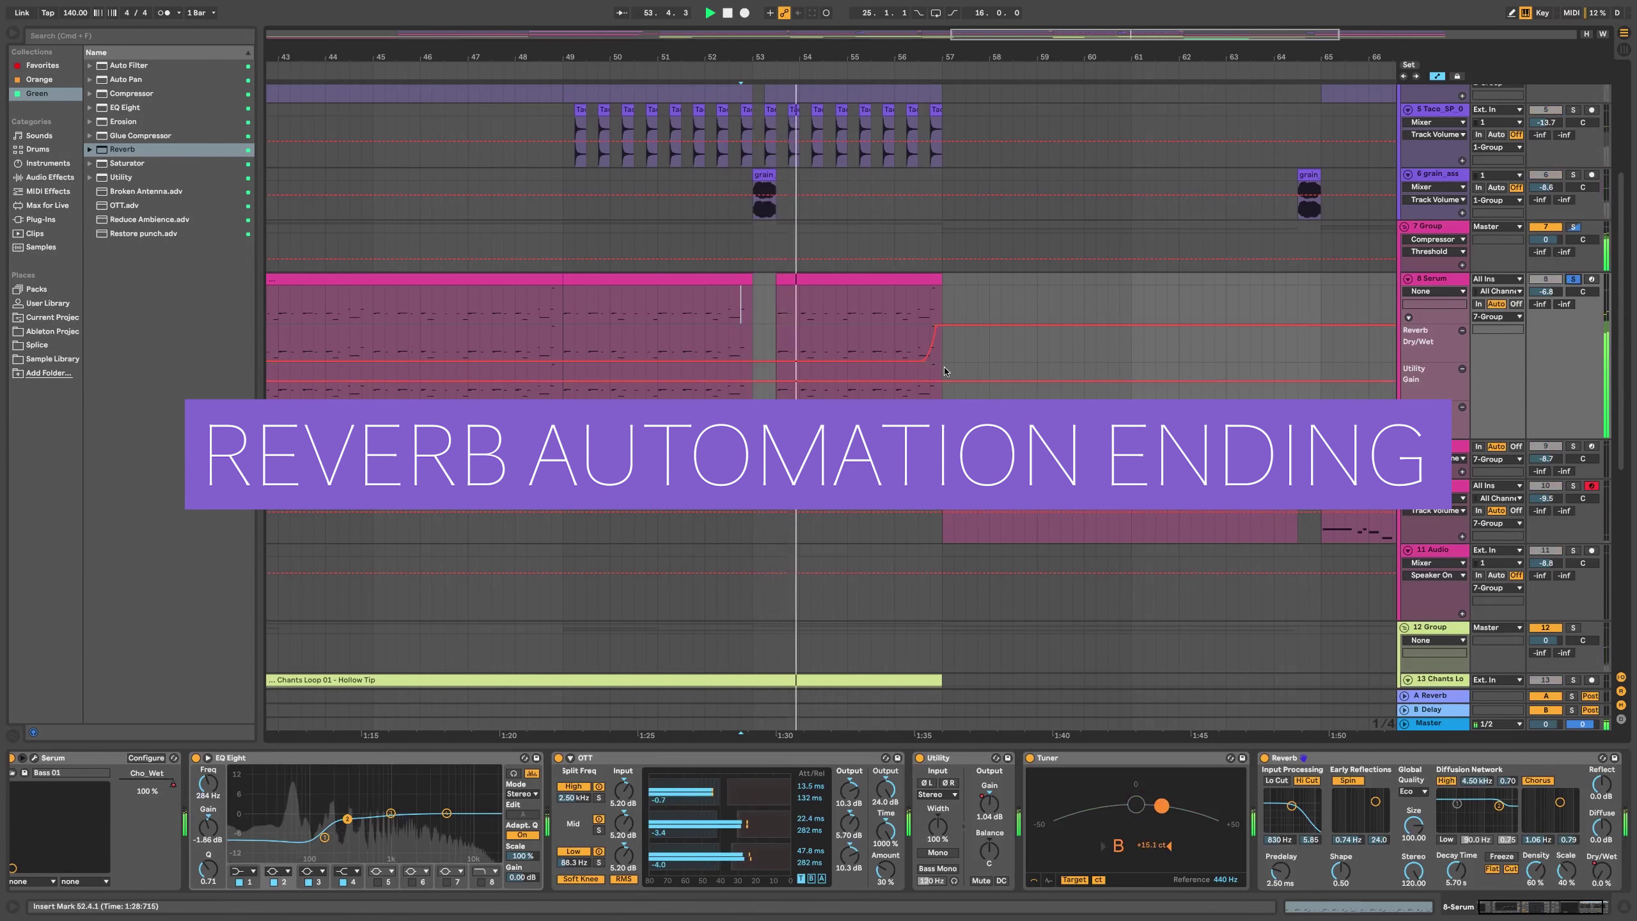
# - Shape the Reverb Dry/Wet automation on 8 Serum into a steep rise just before bar 57 and play the ending
pyautogui.moveTo(927, 365)
pyautogui.mouseDown()
pyautogui.moveTo(924, 335)
pyautogui.moveTo(924, 360)
pyautogui.mouseUp()
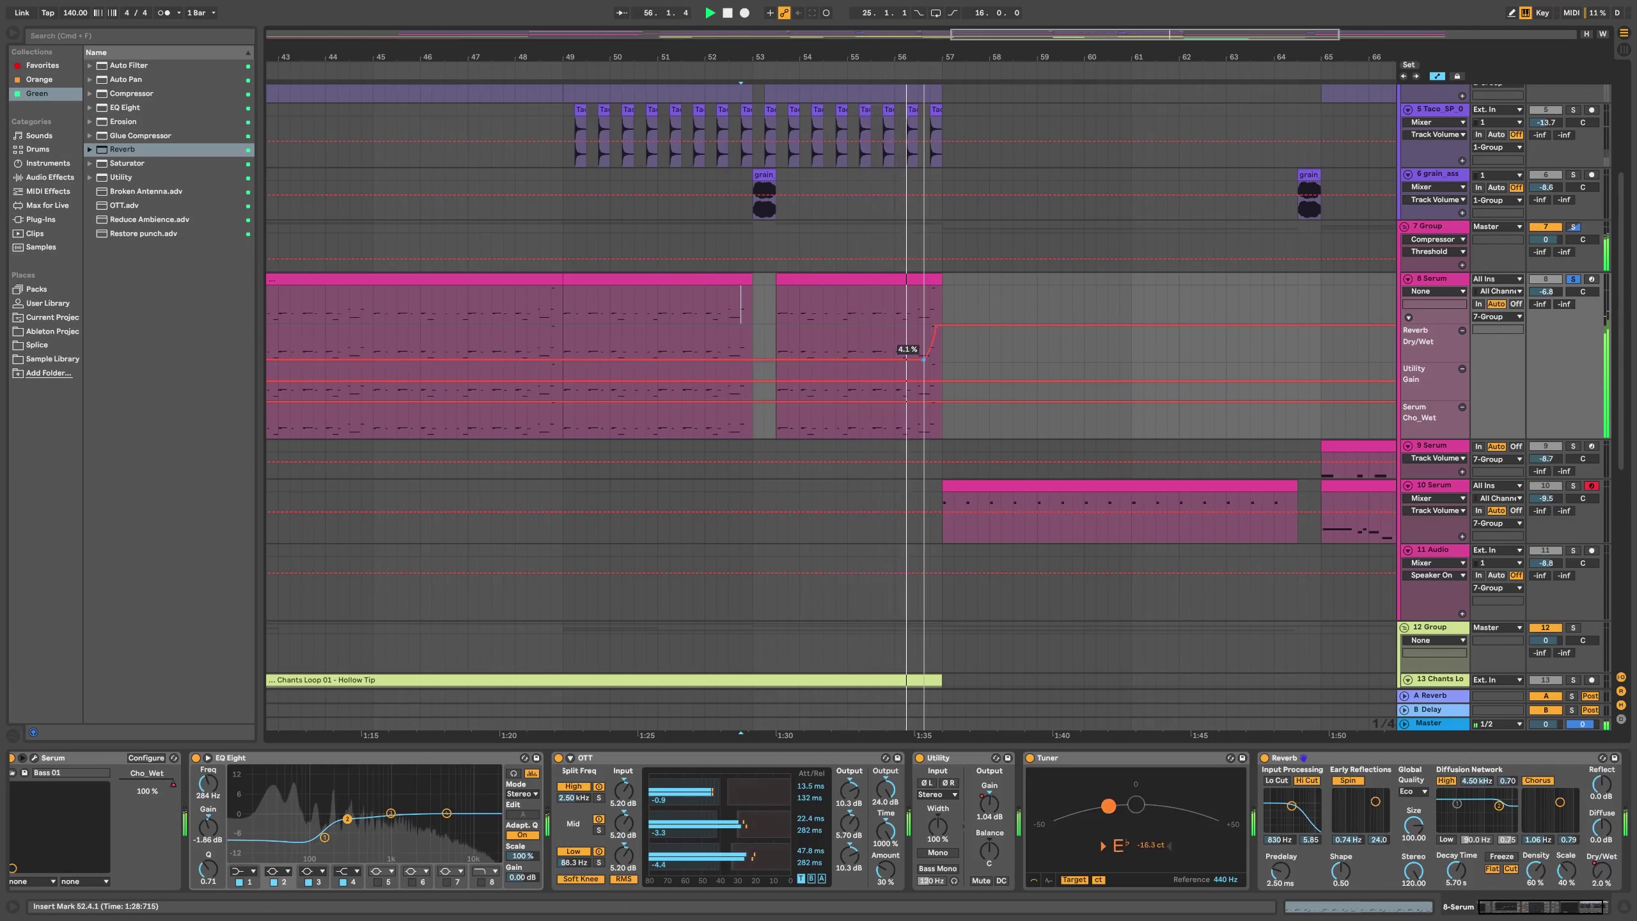
pyautogui.hotkey('alt', '+')
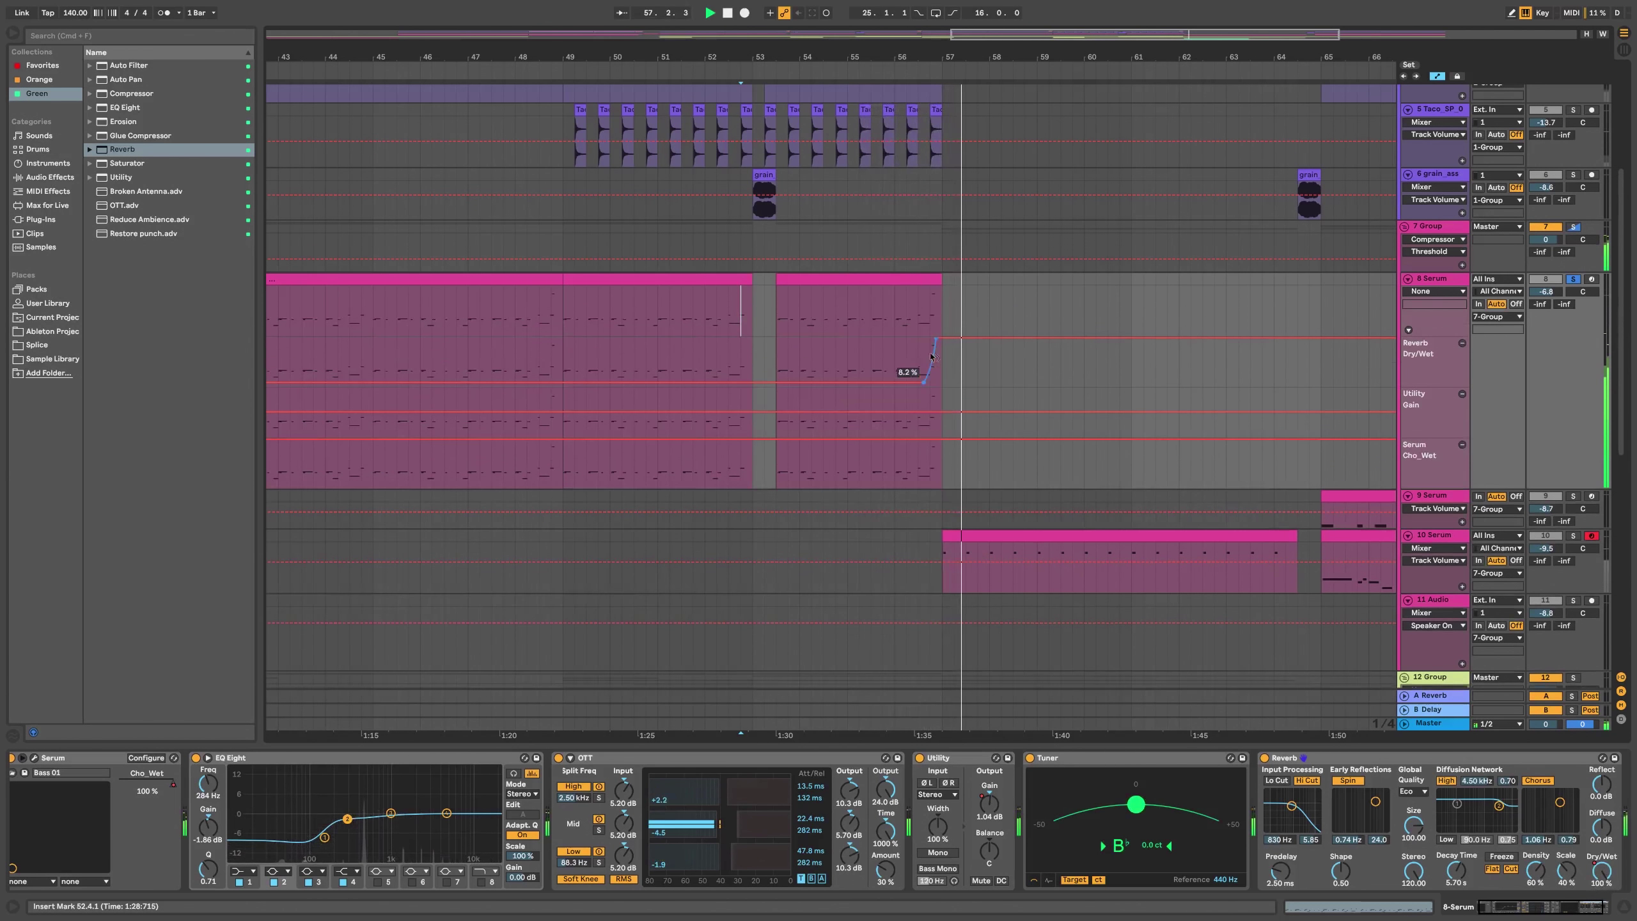
pyautogui.scroll(-4, 705, 383)
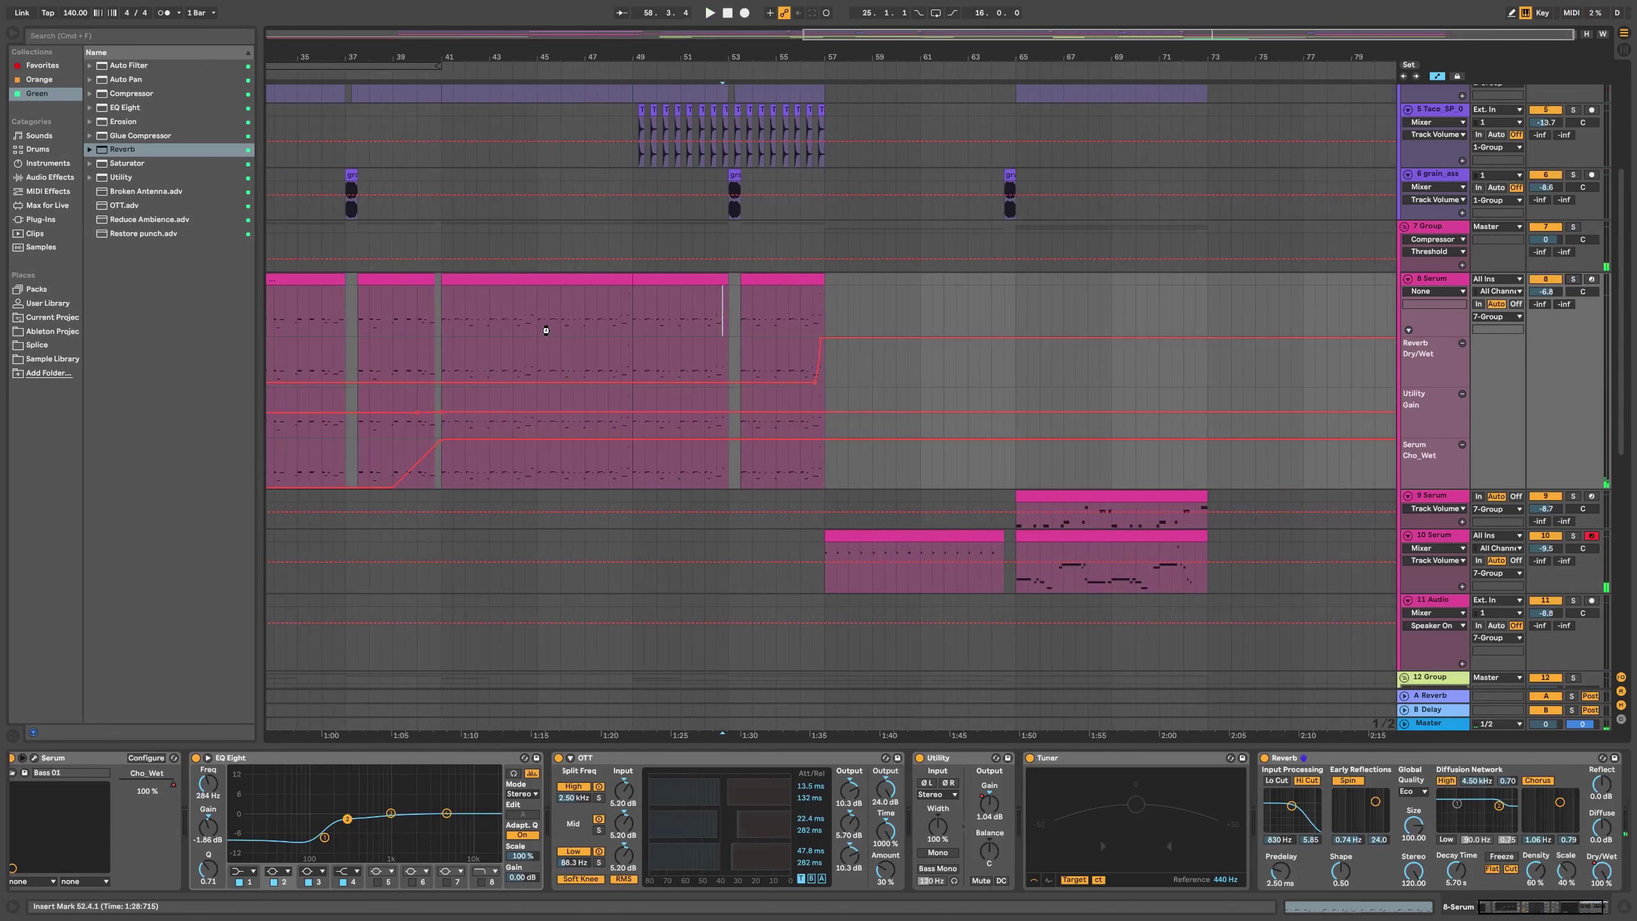
pyautogui.press('space')
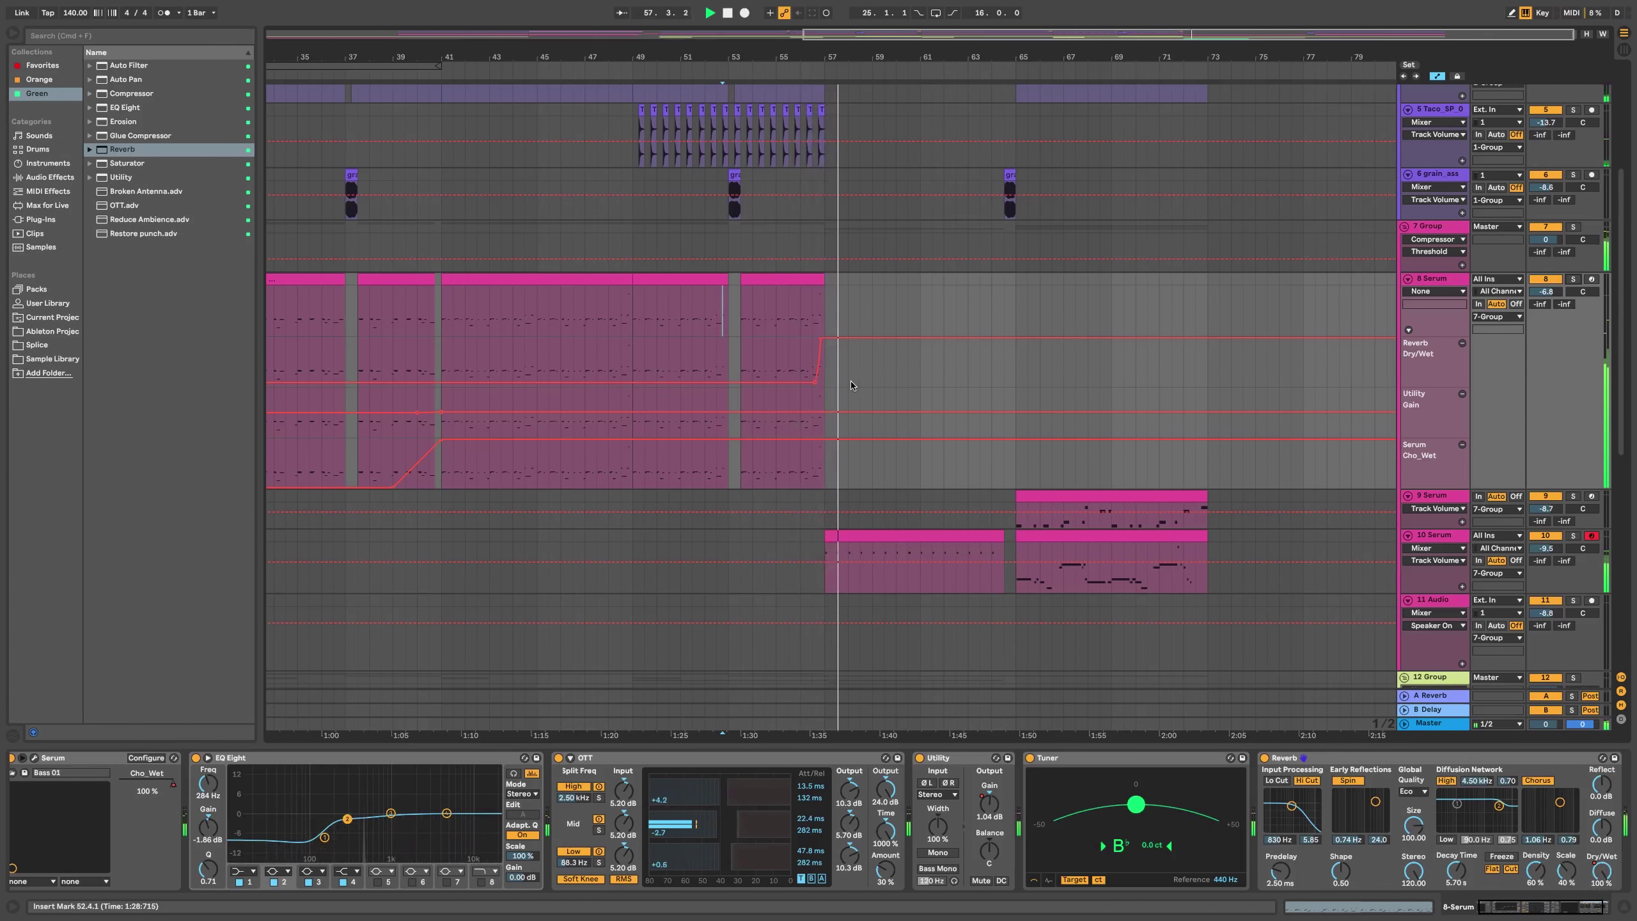
# - Extend the opening Ogh Loop clip to meet the next one at bar 17, and select the second DARK HORNS clip
pyautogui.scroll(5, 881, 424)
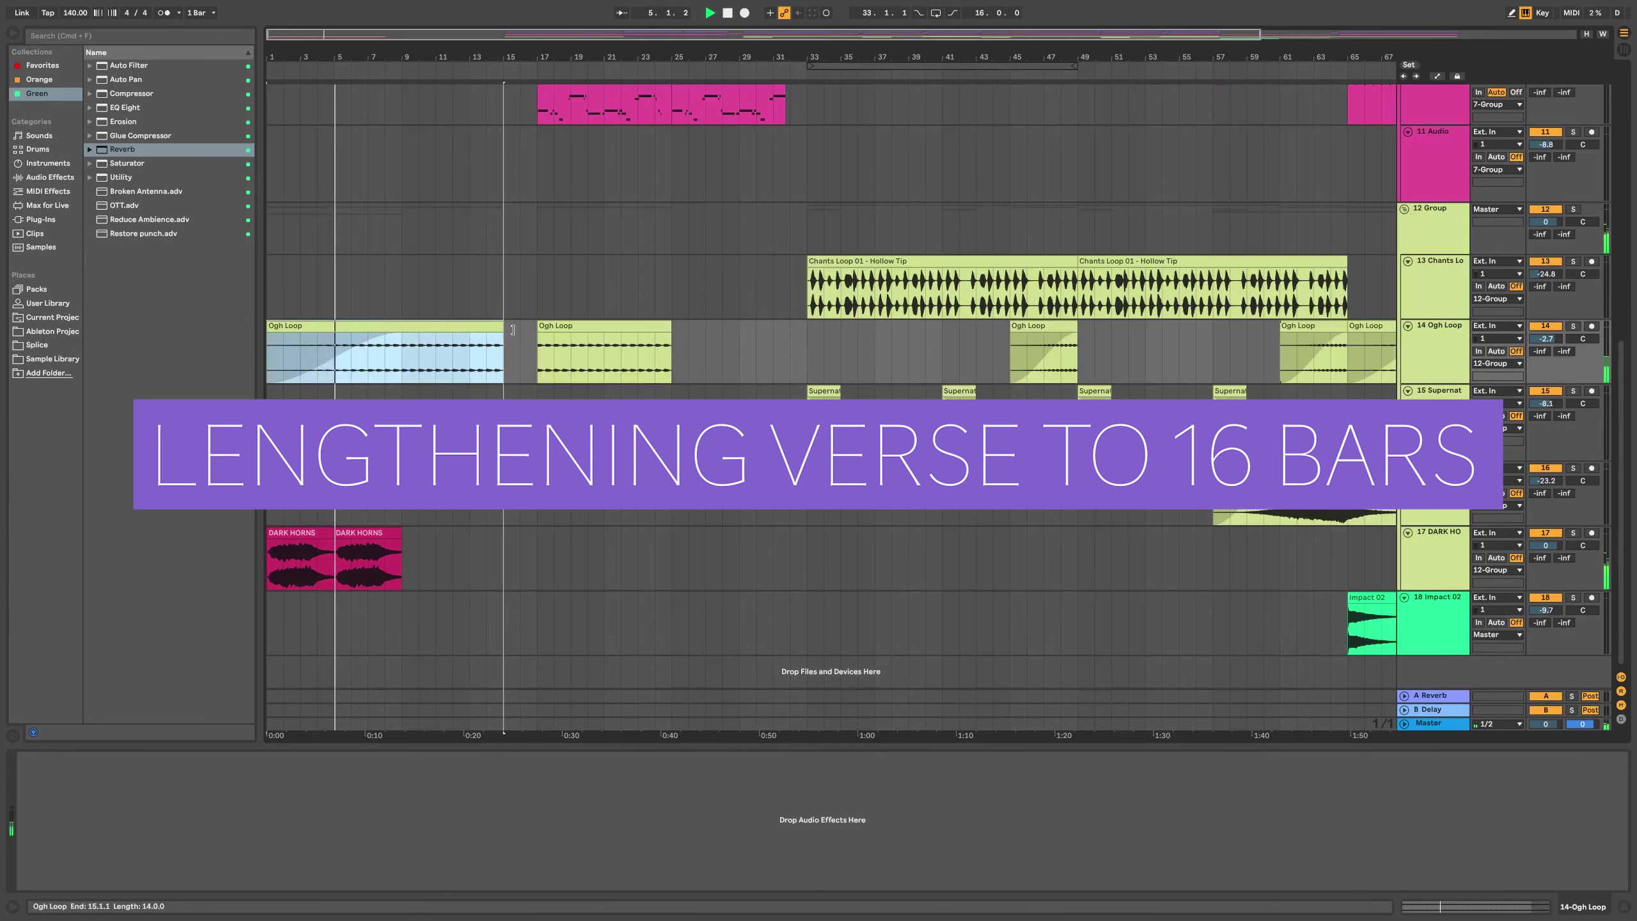
pyautogui.moveTo(512, 329); pyautogui.dragTo(538, 329)
pyautogui.click(348, 537)
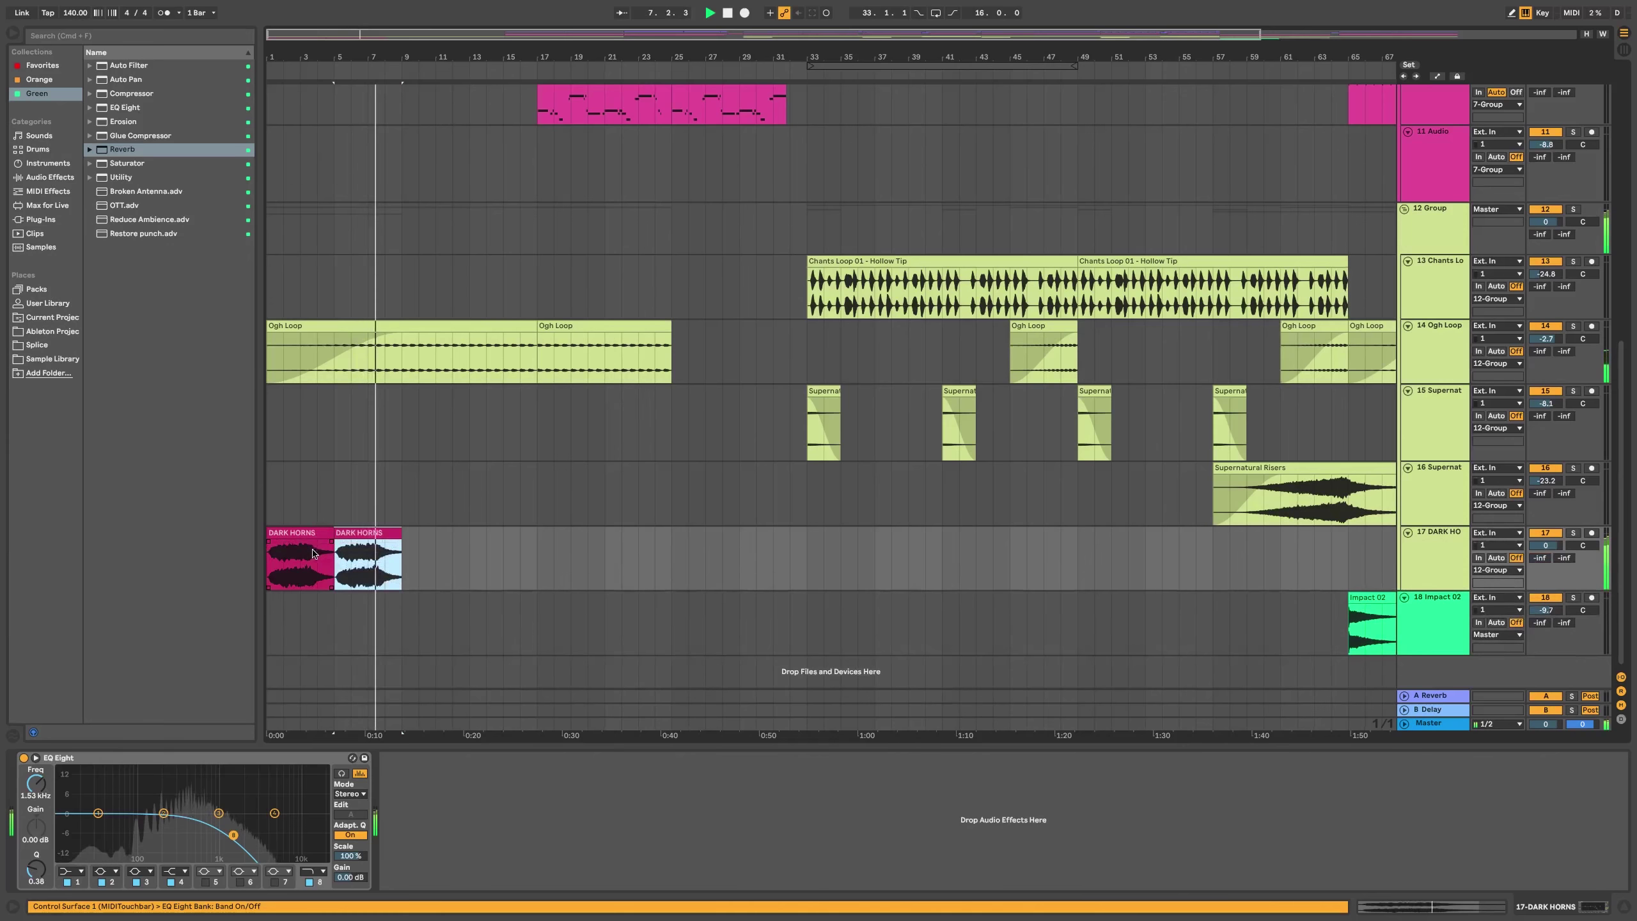
# - Apply a fade-in to the first Ogh Loop clip spanning bars 1 to 9
pyautogui.scroll(3, 312, 553)
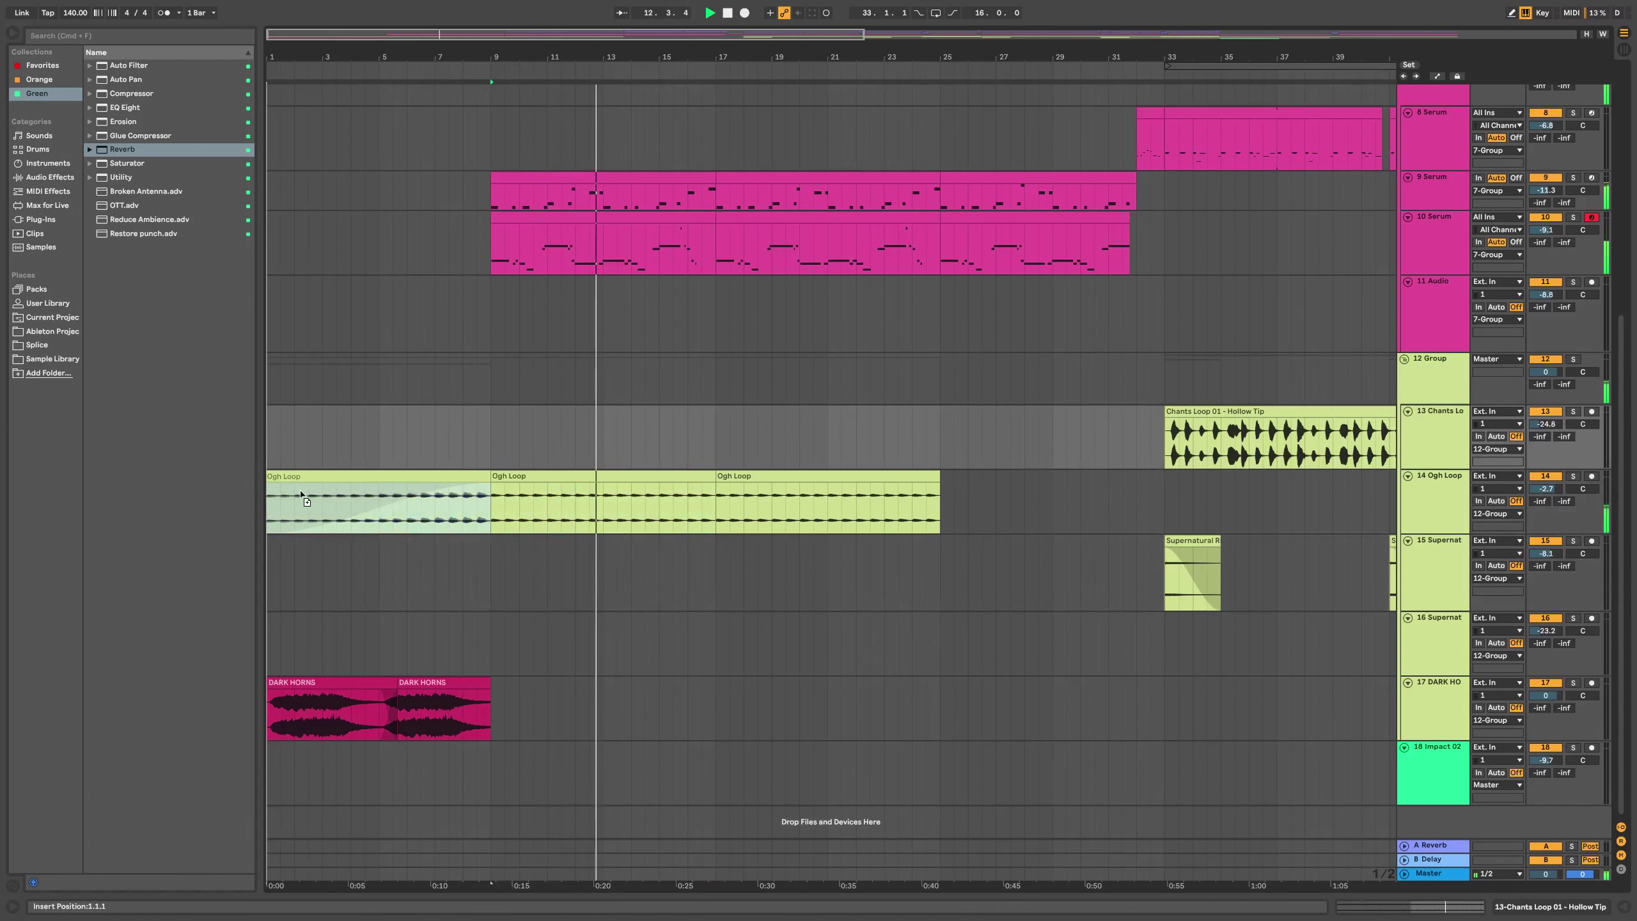
pyautogui.click(303, 497)
pyautogui.press('super+alt+f')
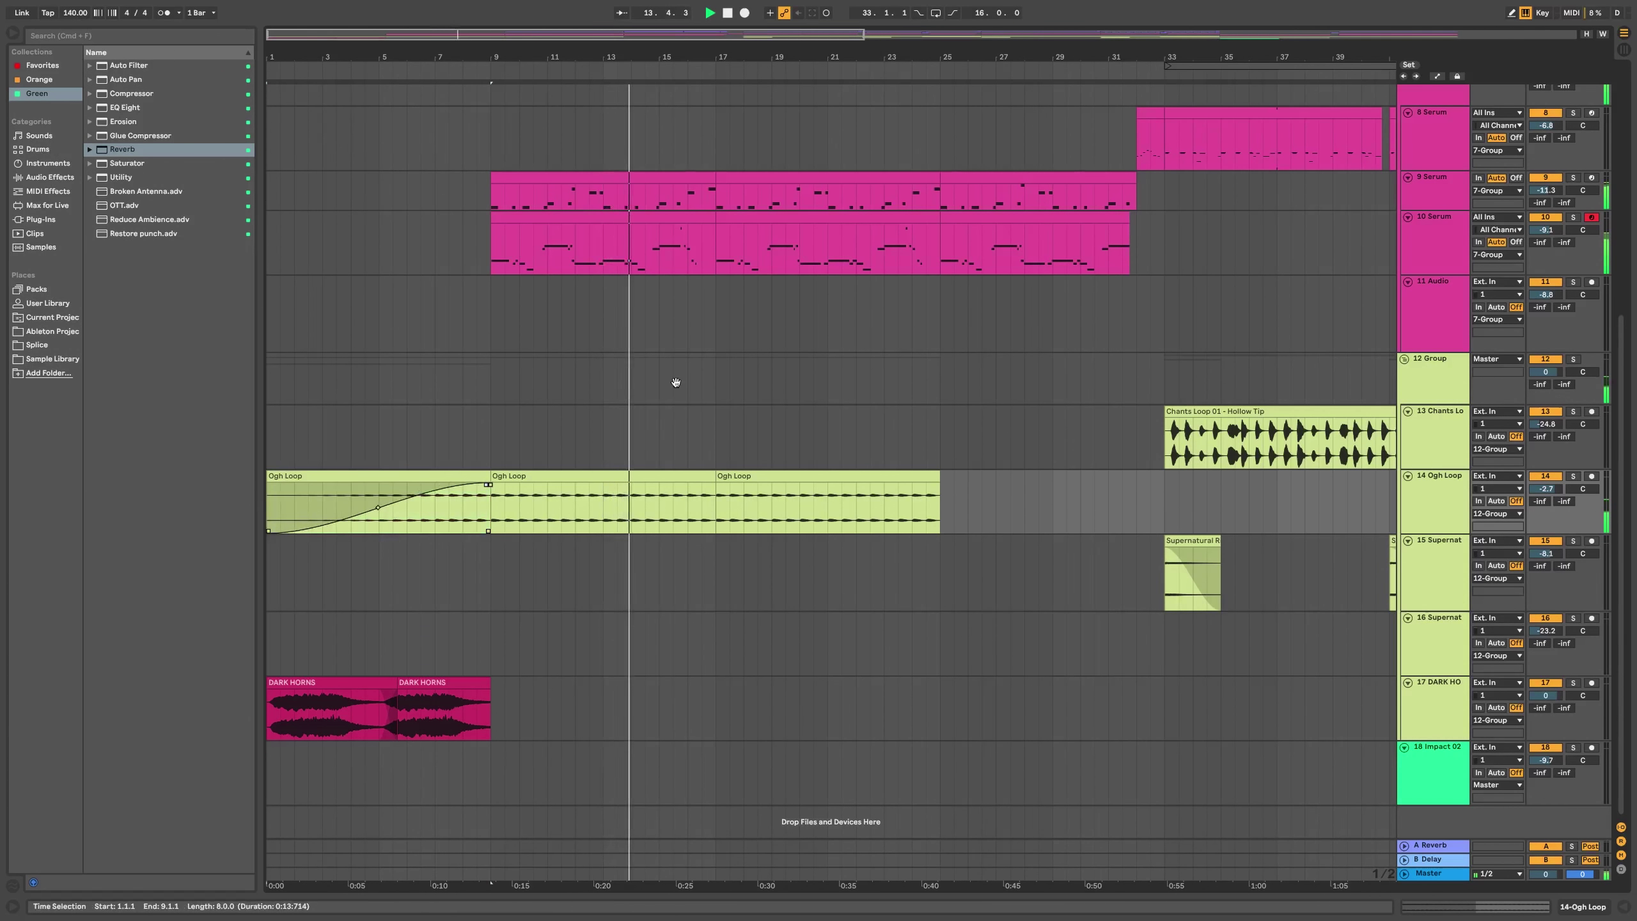
# - Review the lengthened verse during playback, examining the drum, Serum and loop tracks up to the drop
pyautogui.scroll(8, 675, 382)
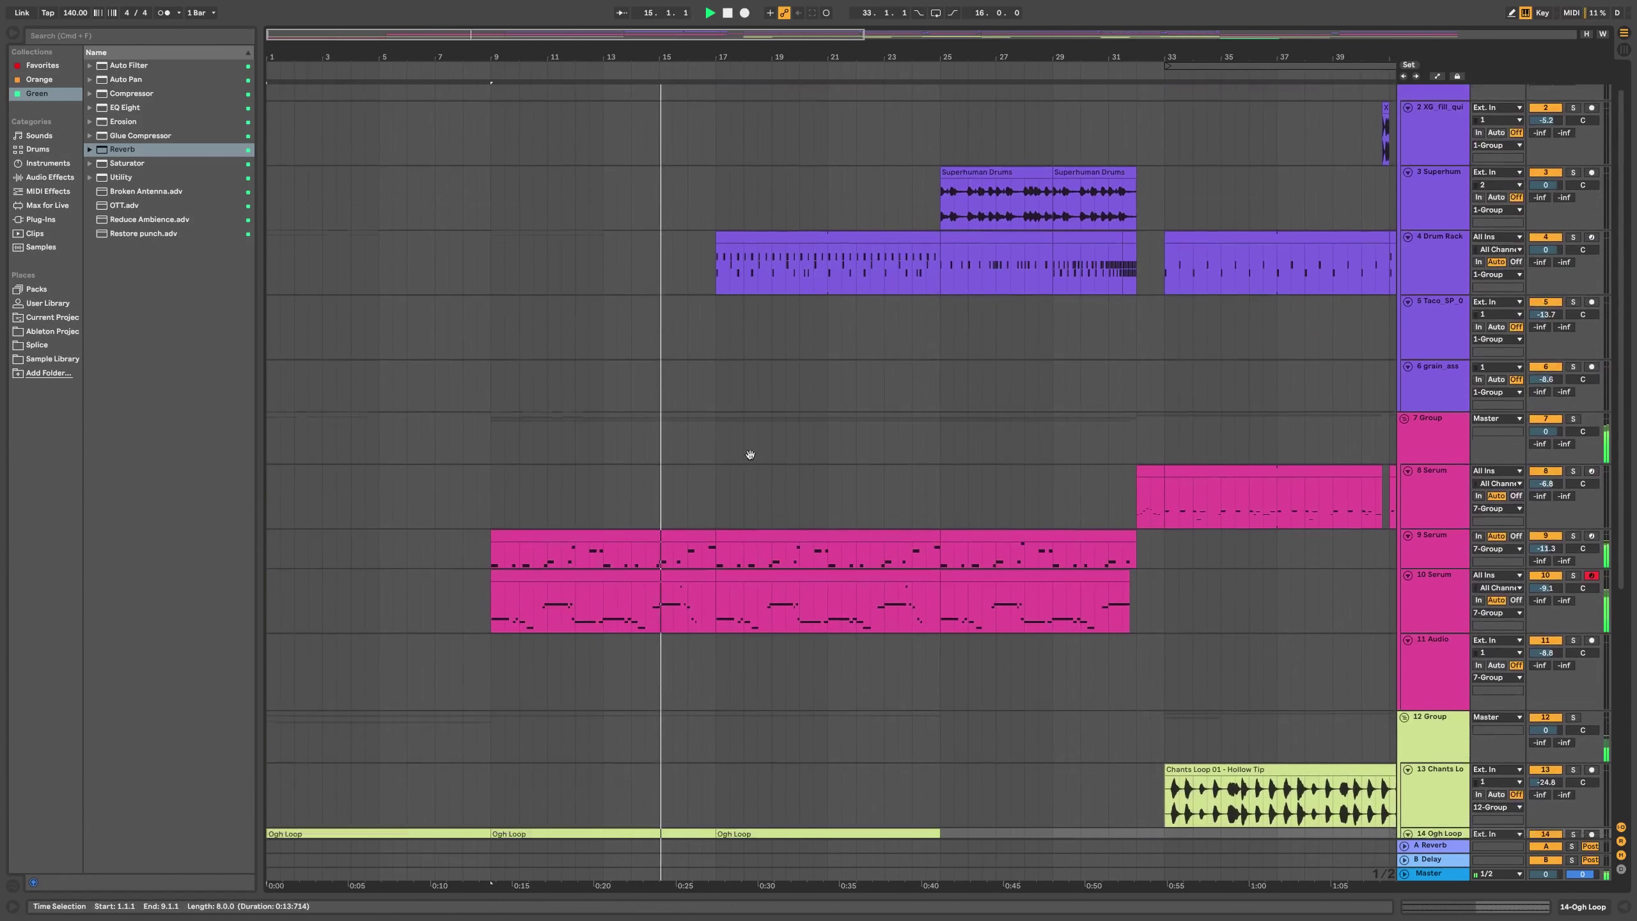
pyautogui.scroll(-6, 750, 454)
pyautogui.scroll(3, 778, 427)
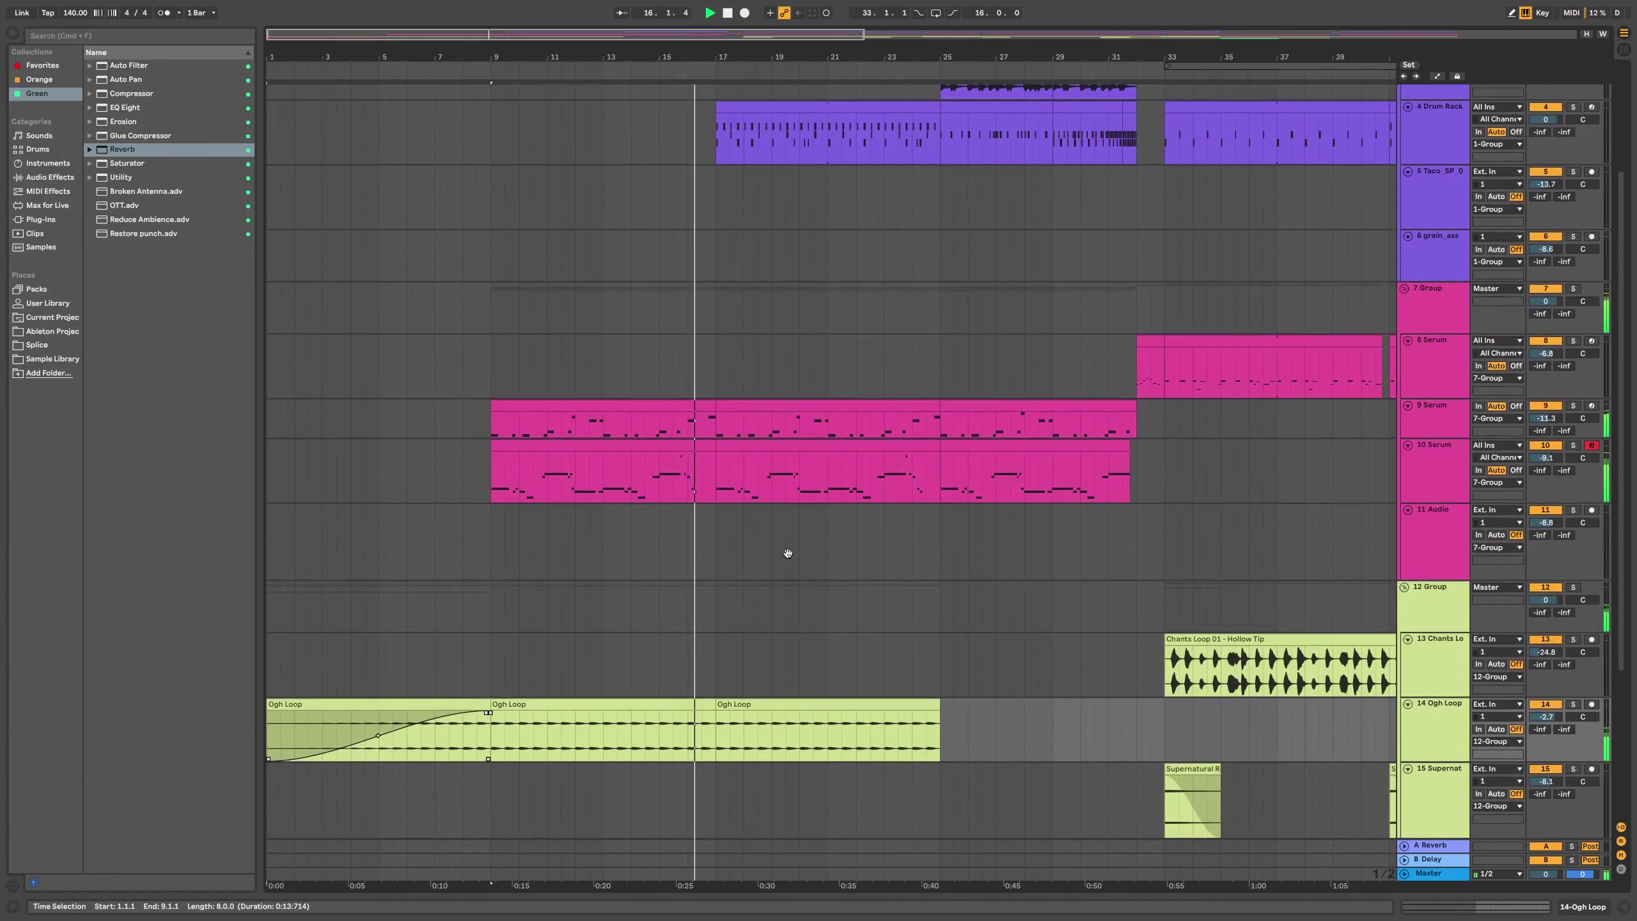
pyautogui.scroll(-6, 774, 504)
pyautogui.scroll(3, 735, 426)
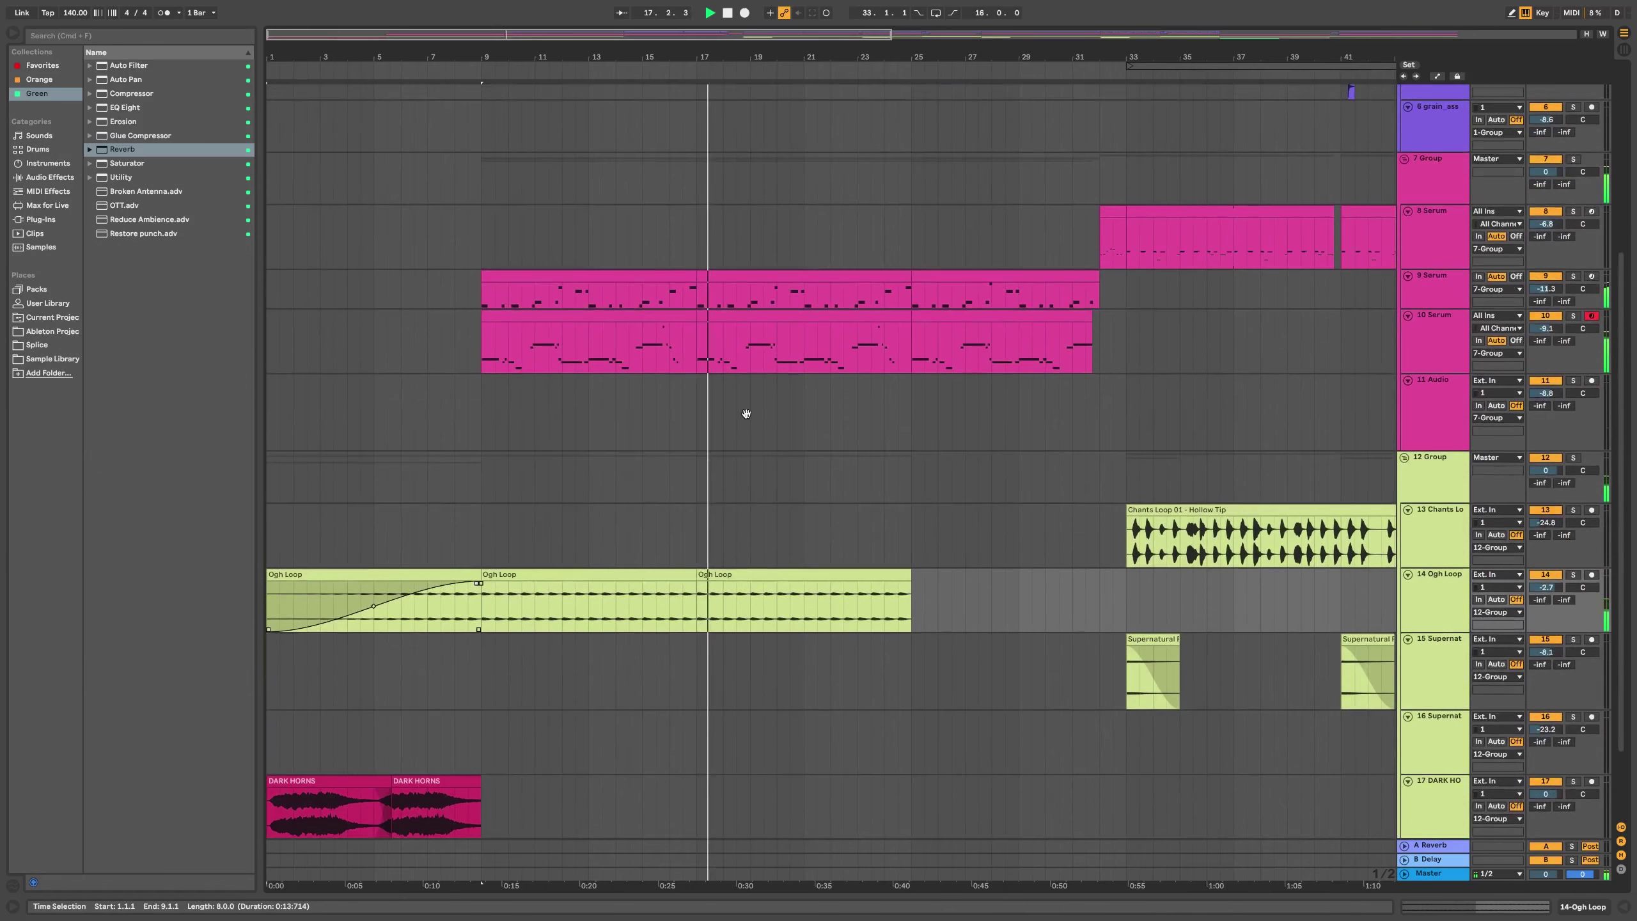
pyautogui.scroll(7, 745, 413)
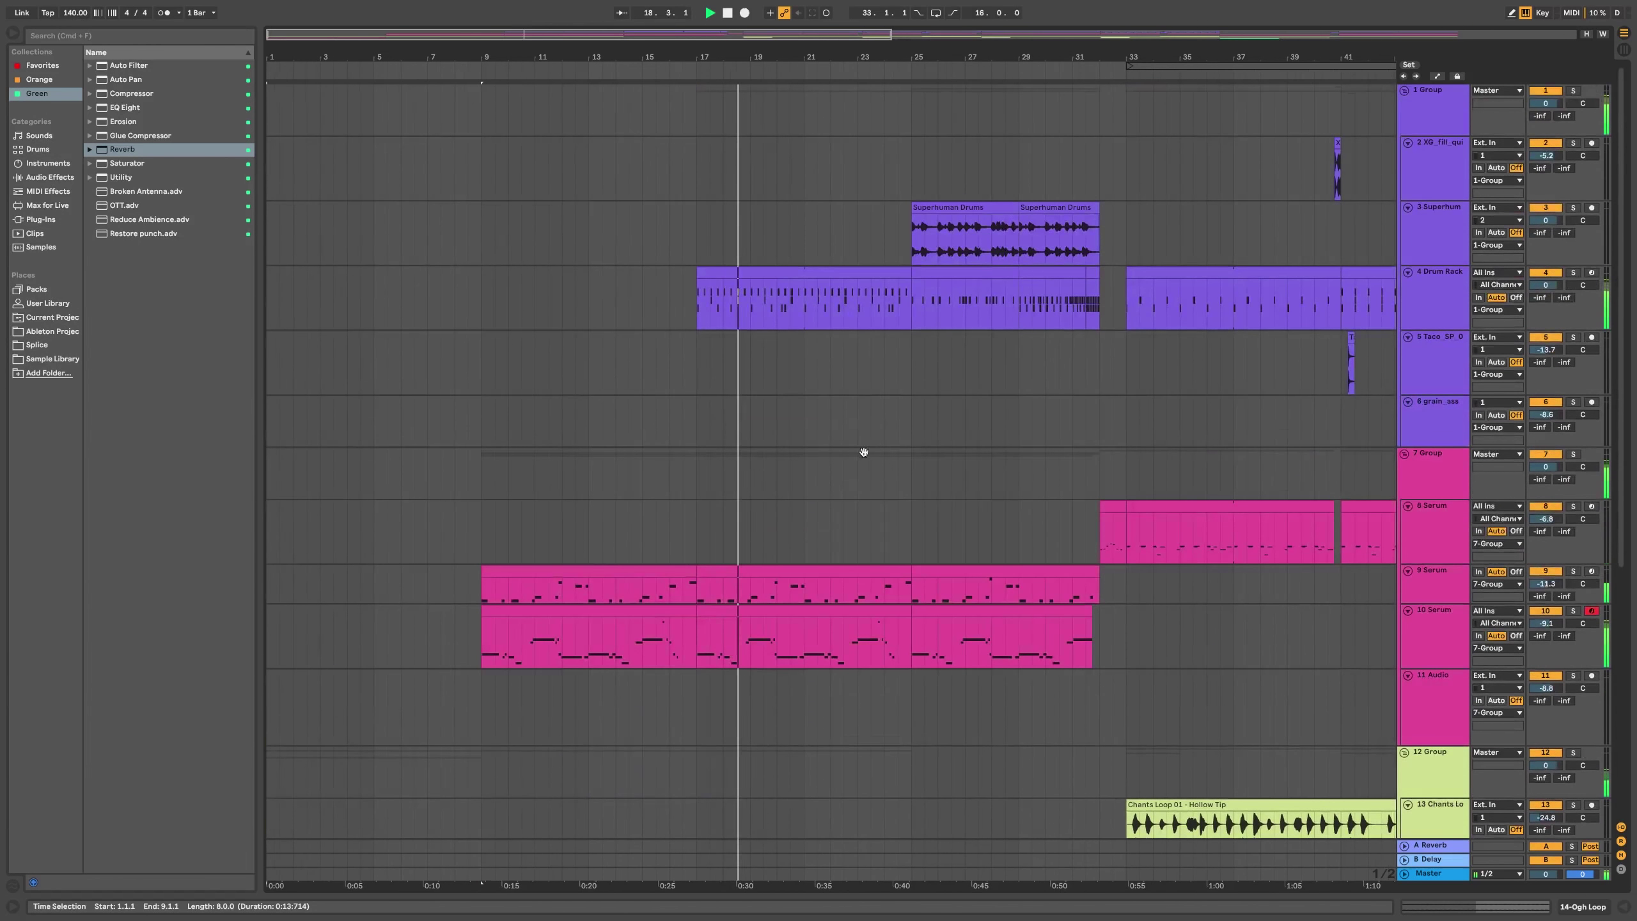
pyautogui.scroll(-7, 864, 452)
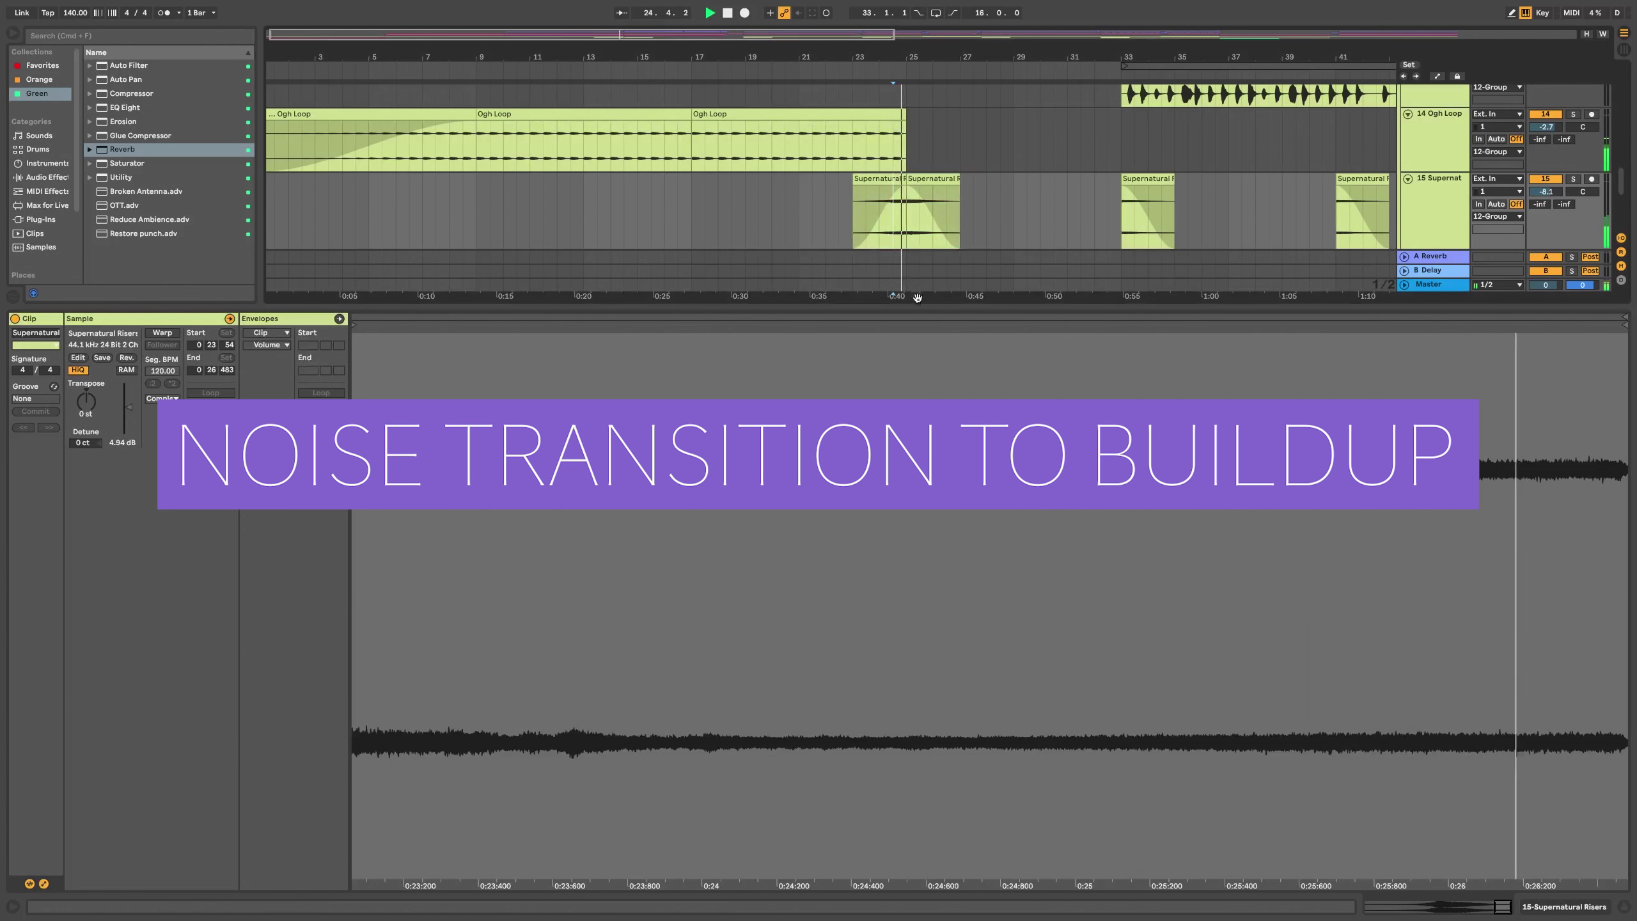
pyautogui.scroll(5, 921, 306)
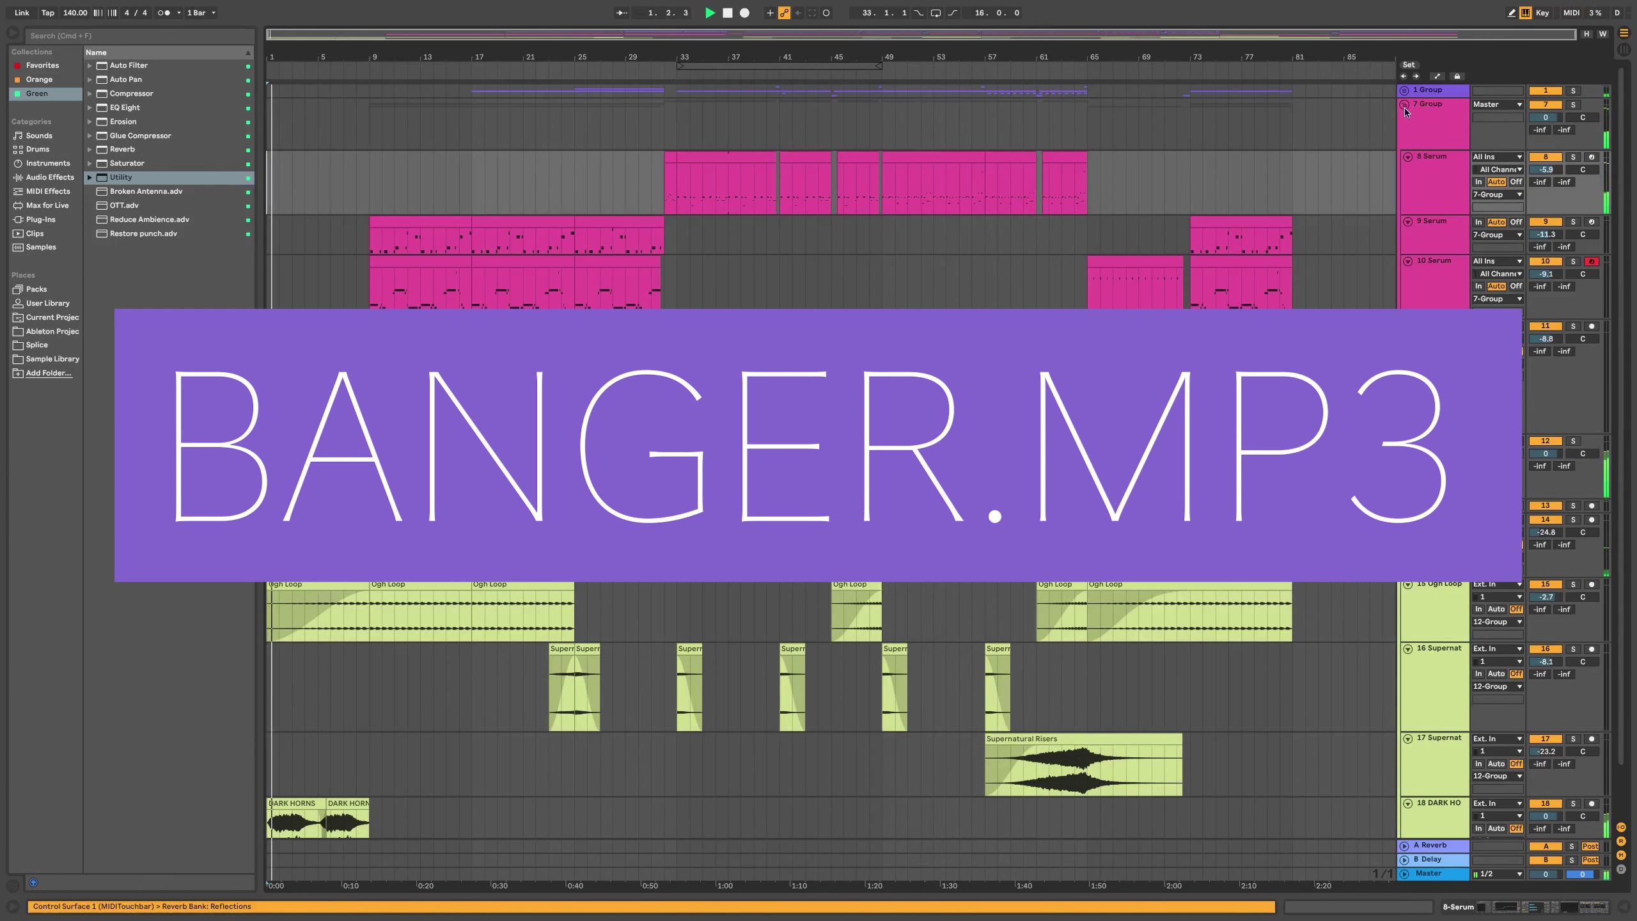
# - Collapse the tracks inside the drum, Serum and effects groups to compact rows, keeping the groups unfolded, for an overview of the arrangement
pyautogui.click(1404, 106)
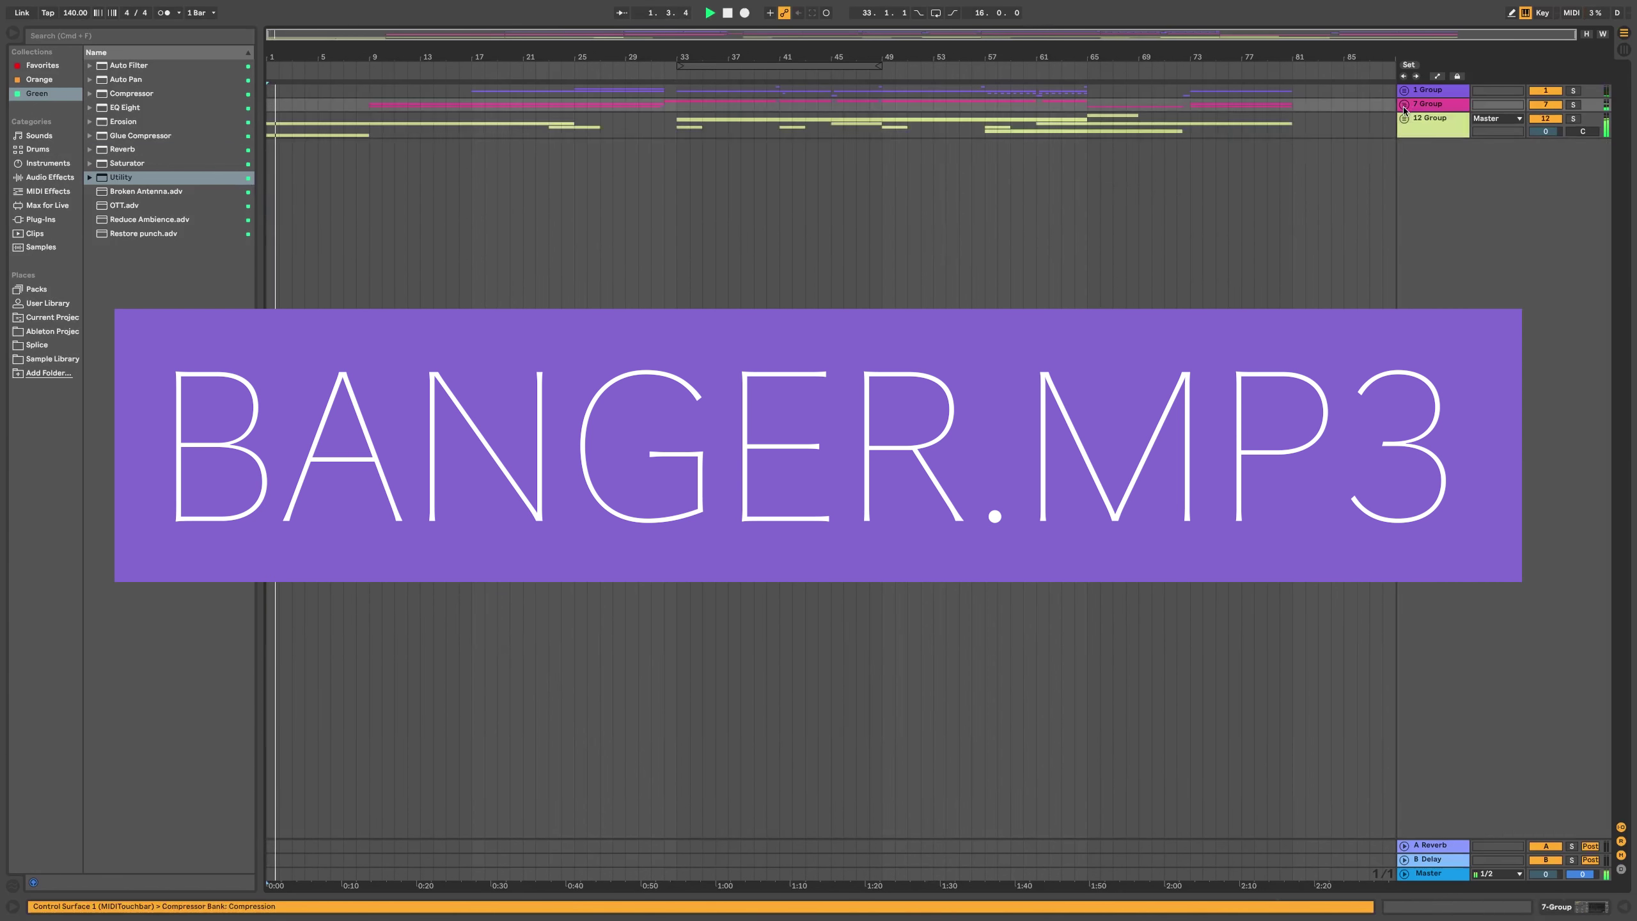
pyautogui.click(1404, 106)
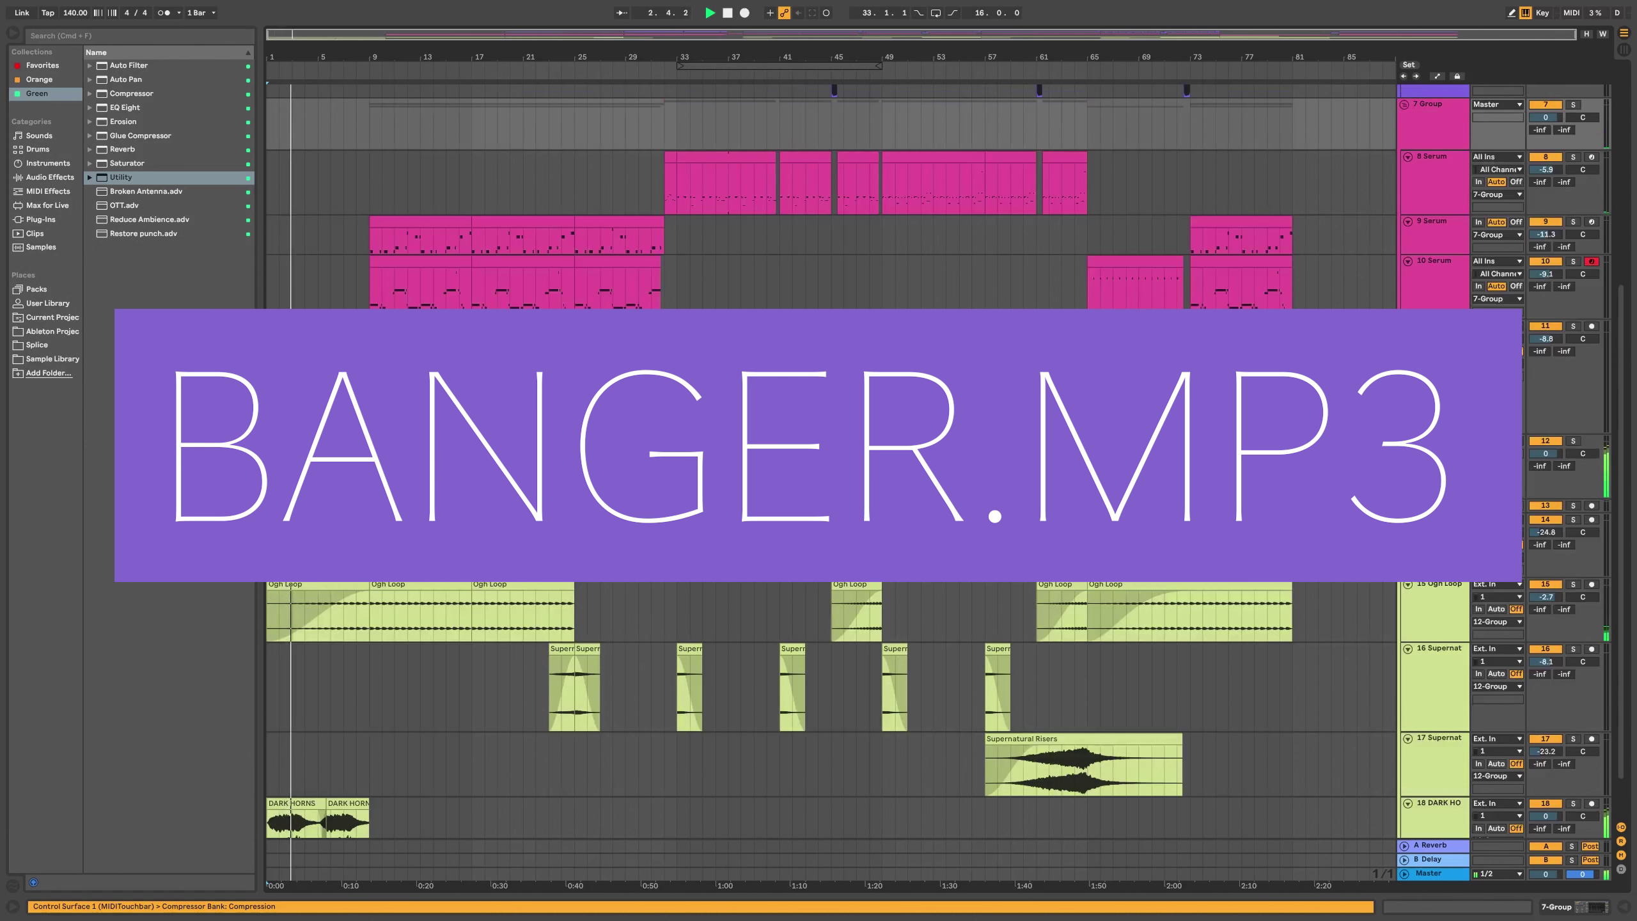
pyautogui.hotkey('alt', 'u')
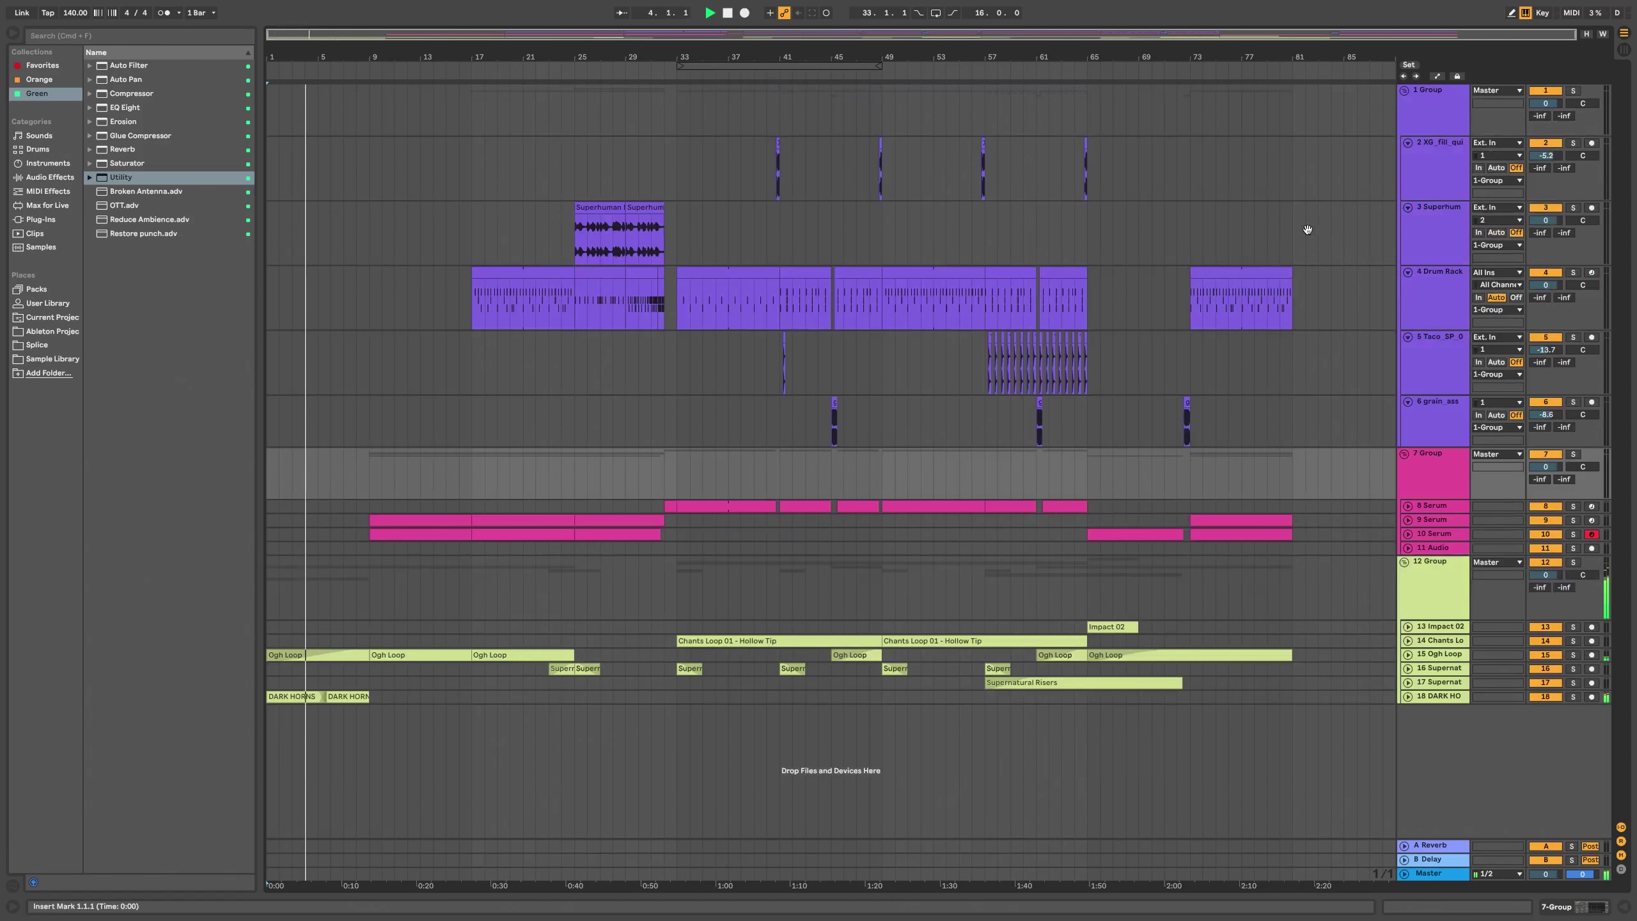
pyautogui.hotkey('alt', 'u')
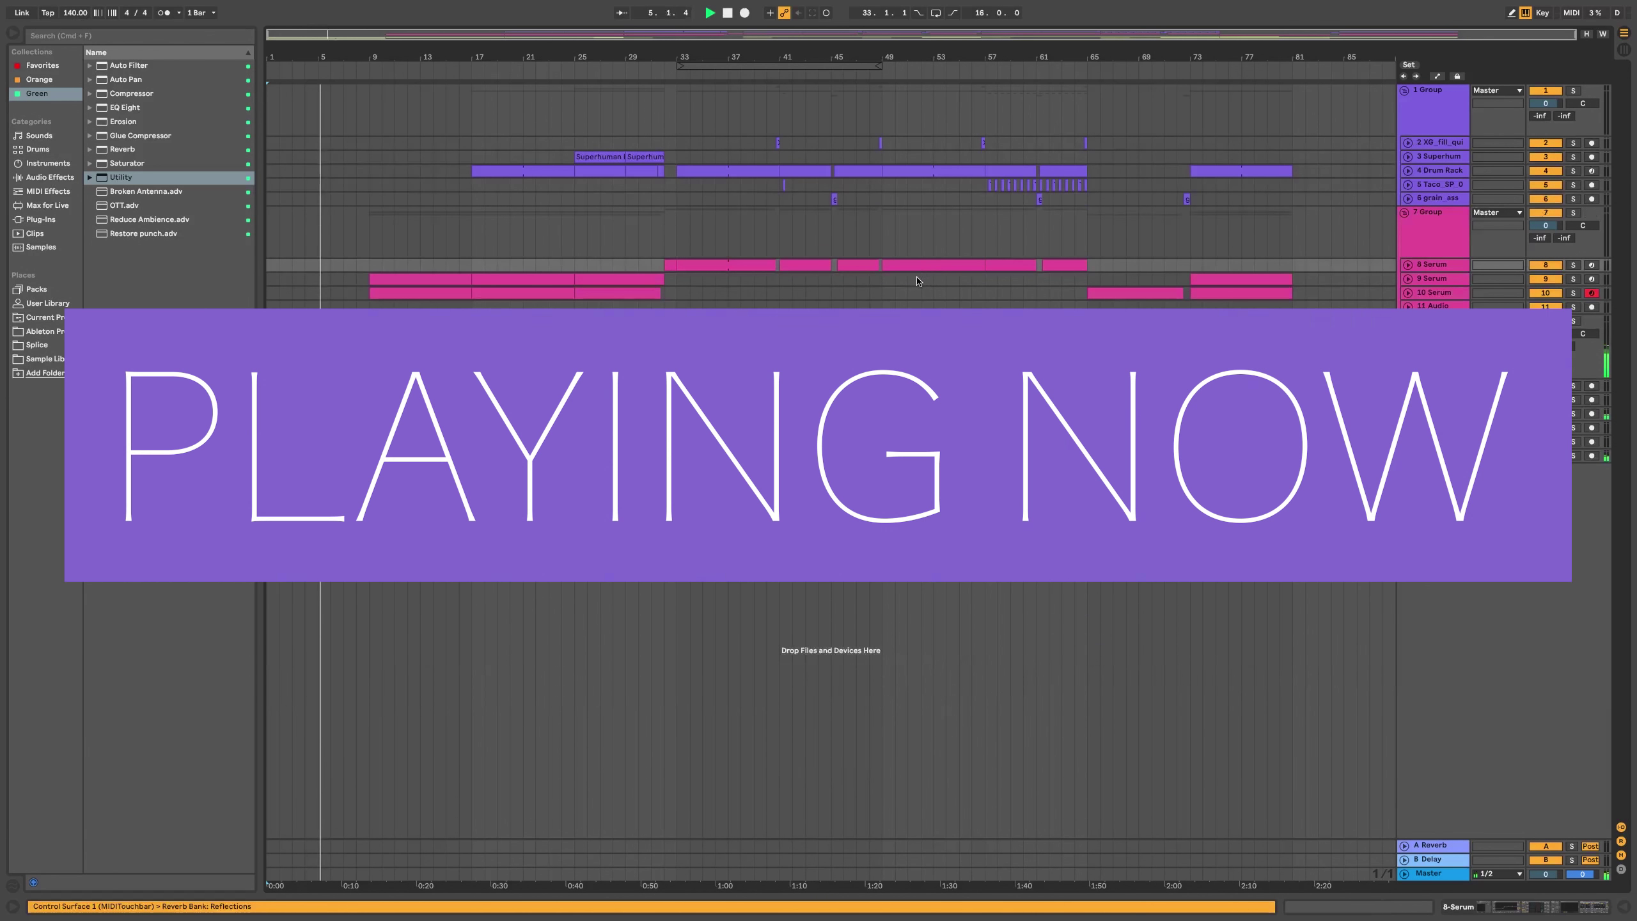
pyautogui.click(1381, 692)
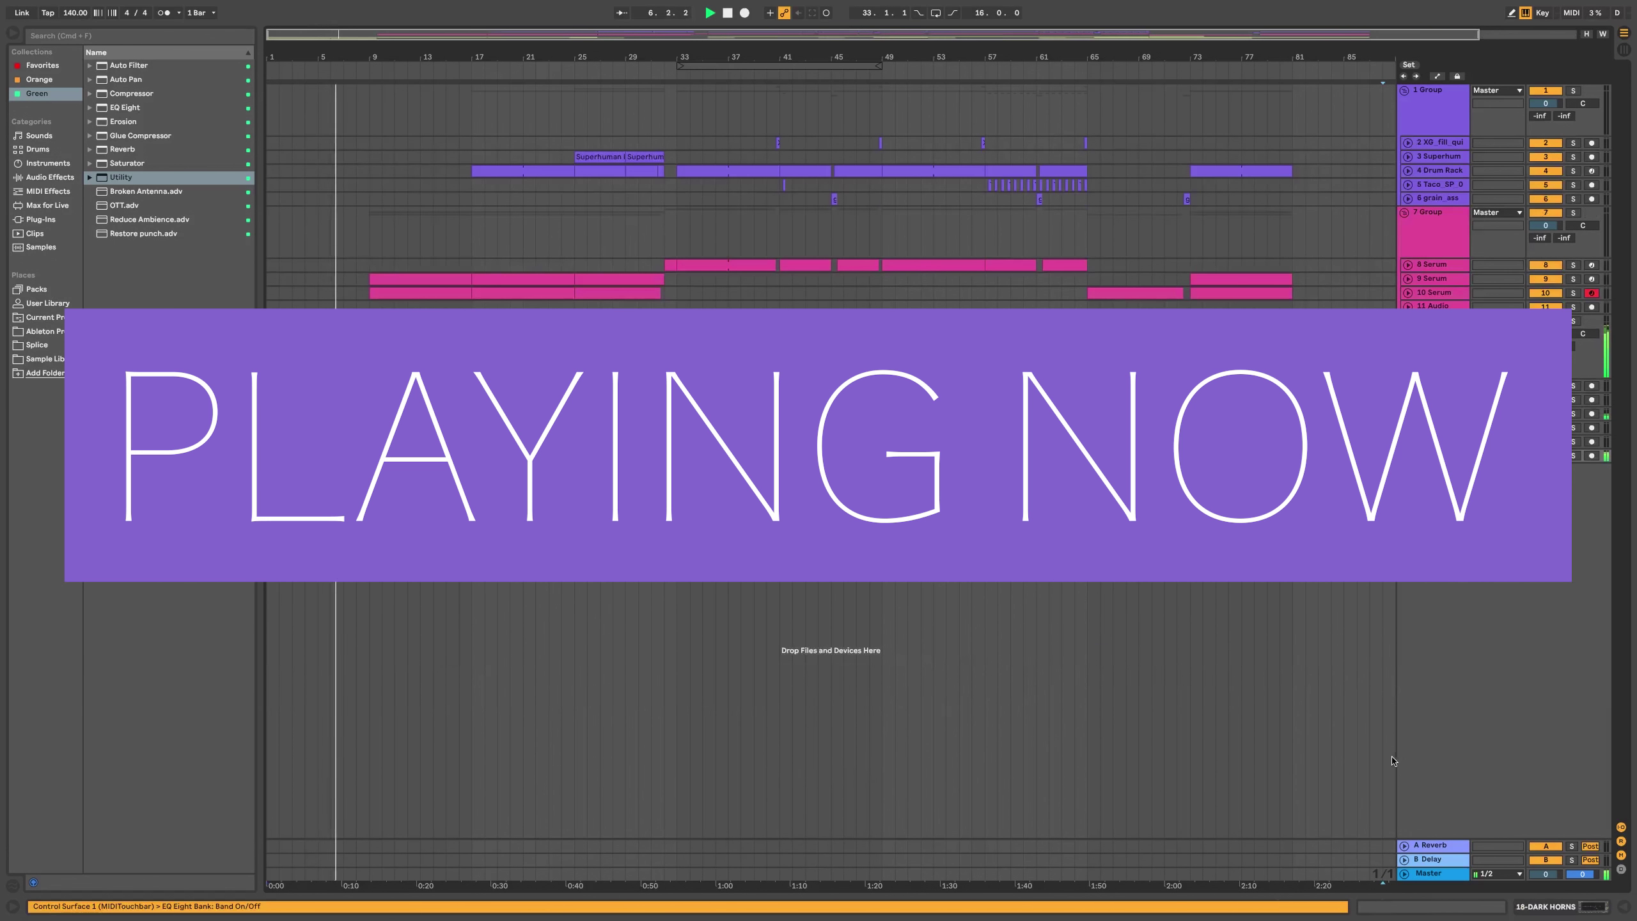